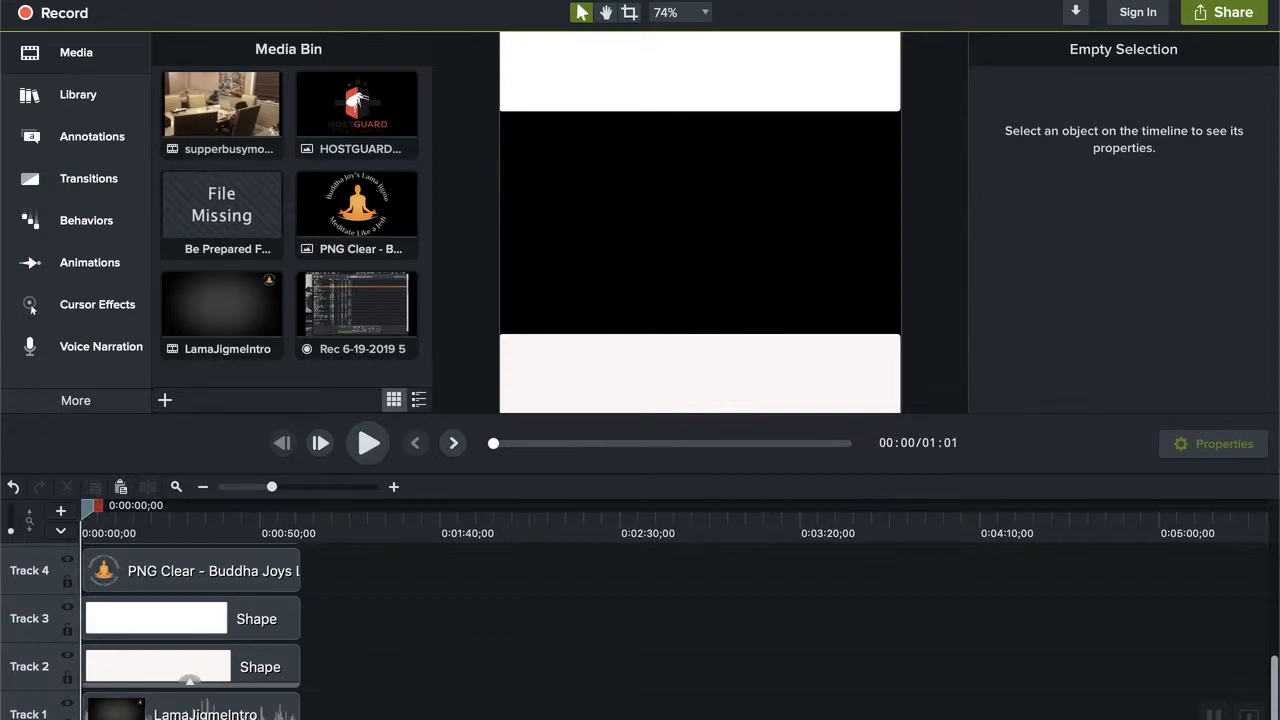
Open the project settings and review the dimension presets, choosing a custom size
{"action": "left_click", "coordinate": [180, 2]}
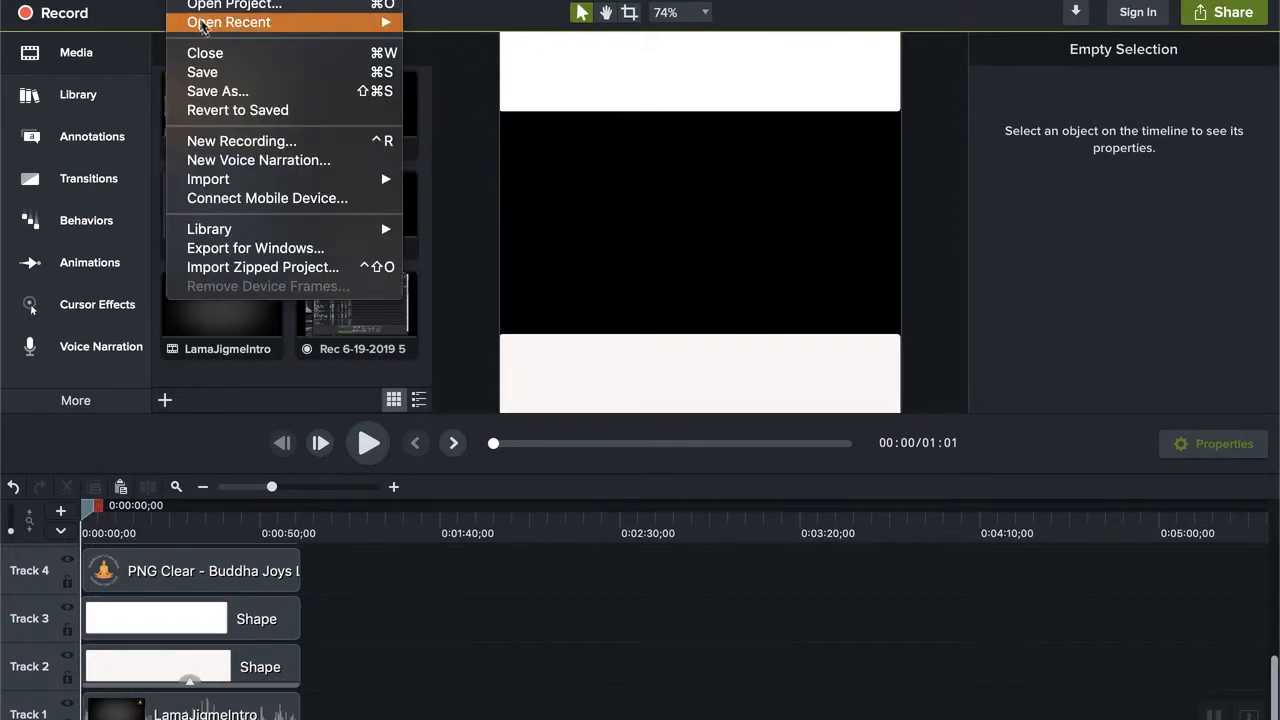
{"action": "mouse_move", "coordinate": [225, 2]}
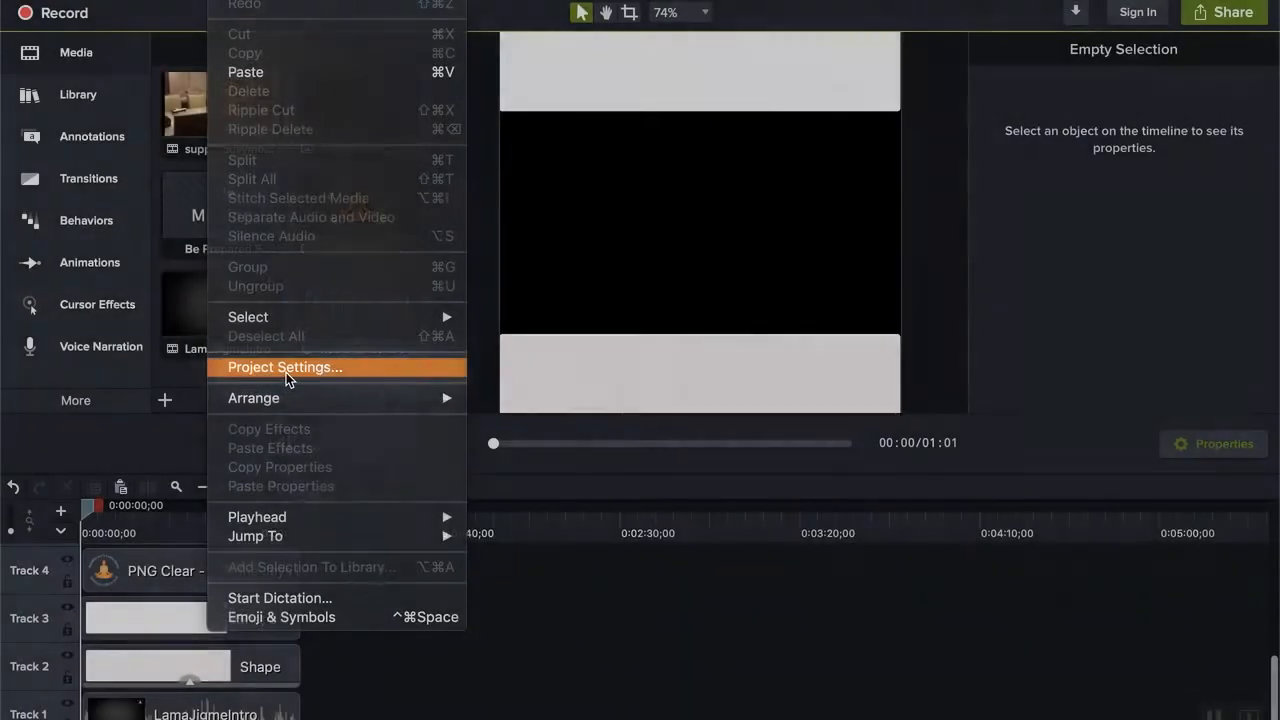
{"action": "left_click", "coordinate": [286, 368]}
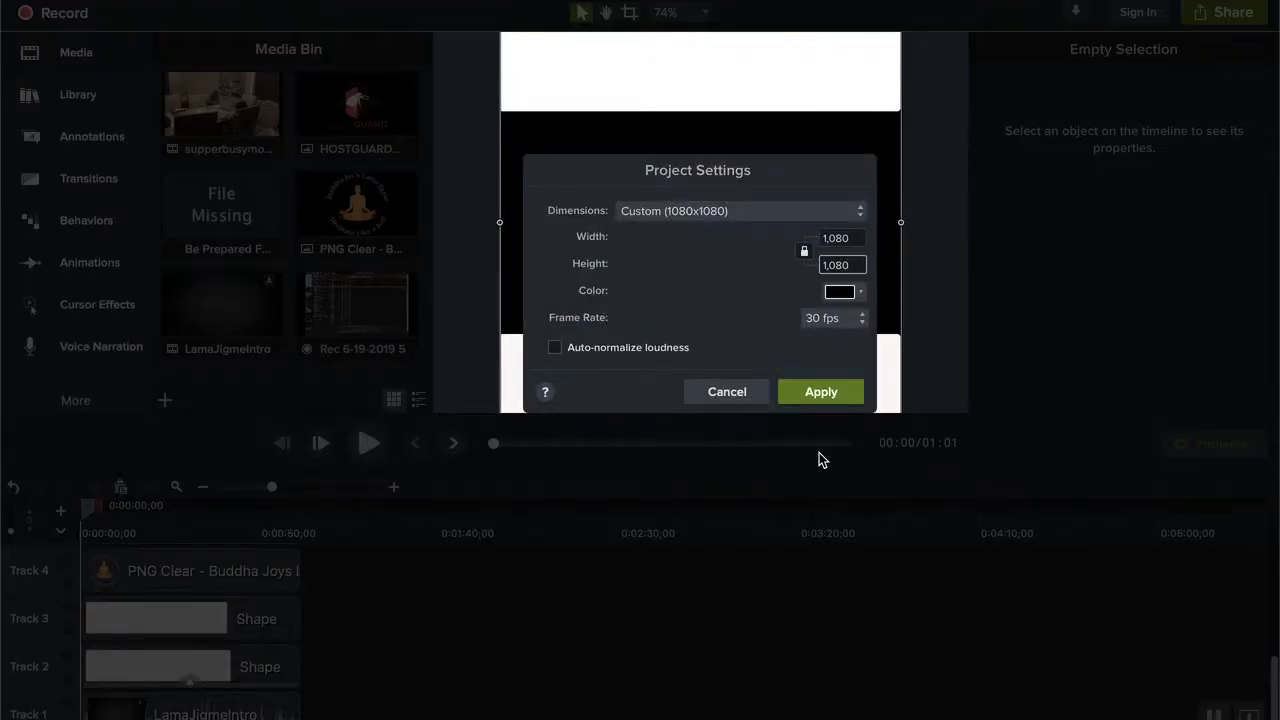
{"action": "left_click", "coordinate": [712, 216]}
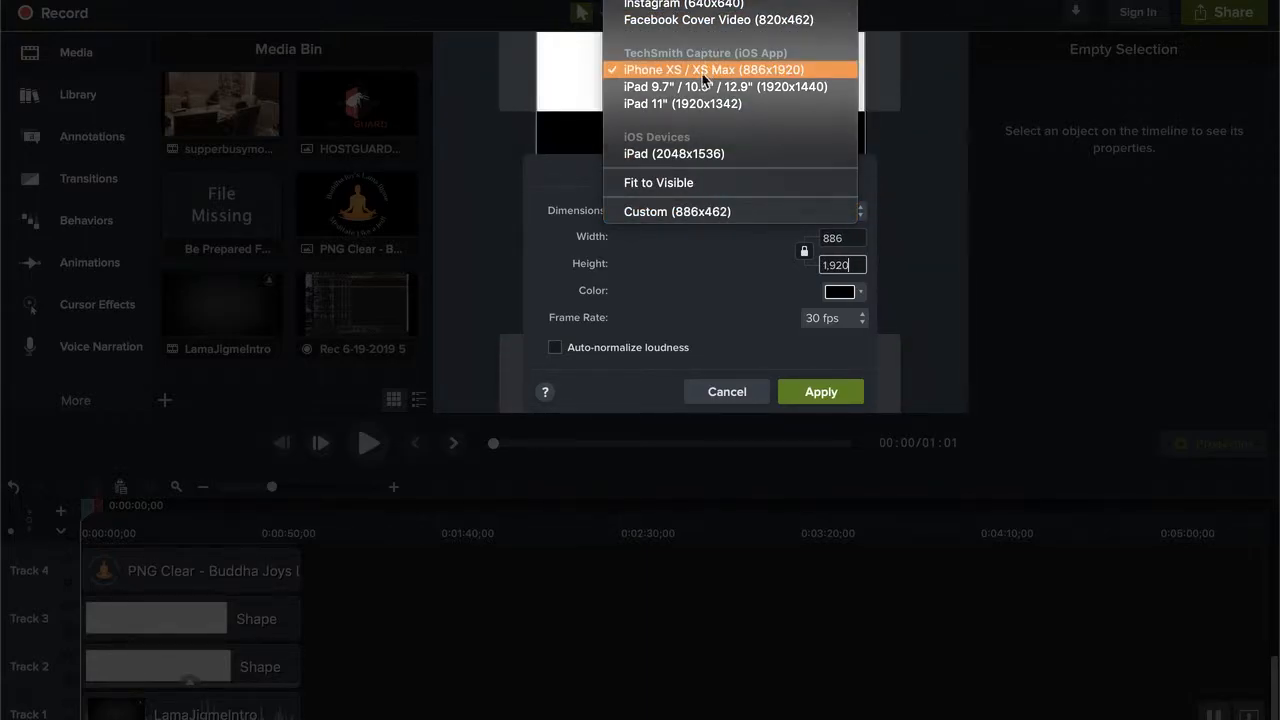
{"action": "scroll", "coordinate": [700, 104], "scroll_direction": "up", "scroll_amount": 3}
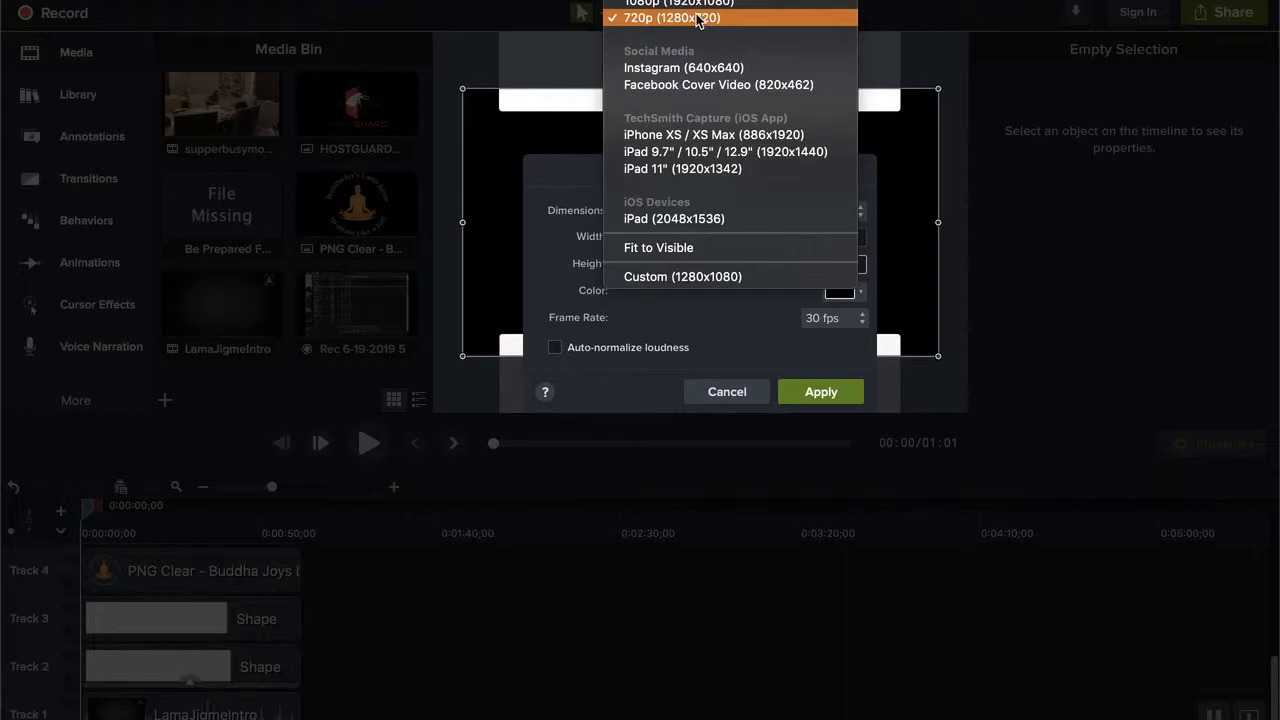
{"action": "left_click", "coordinate": [694, 277]}
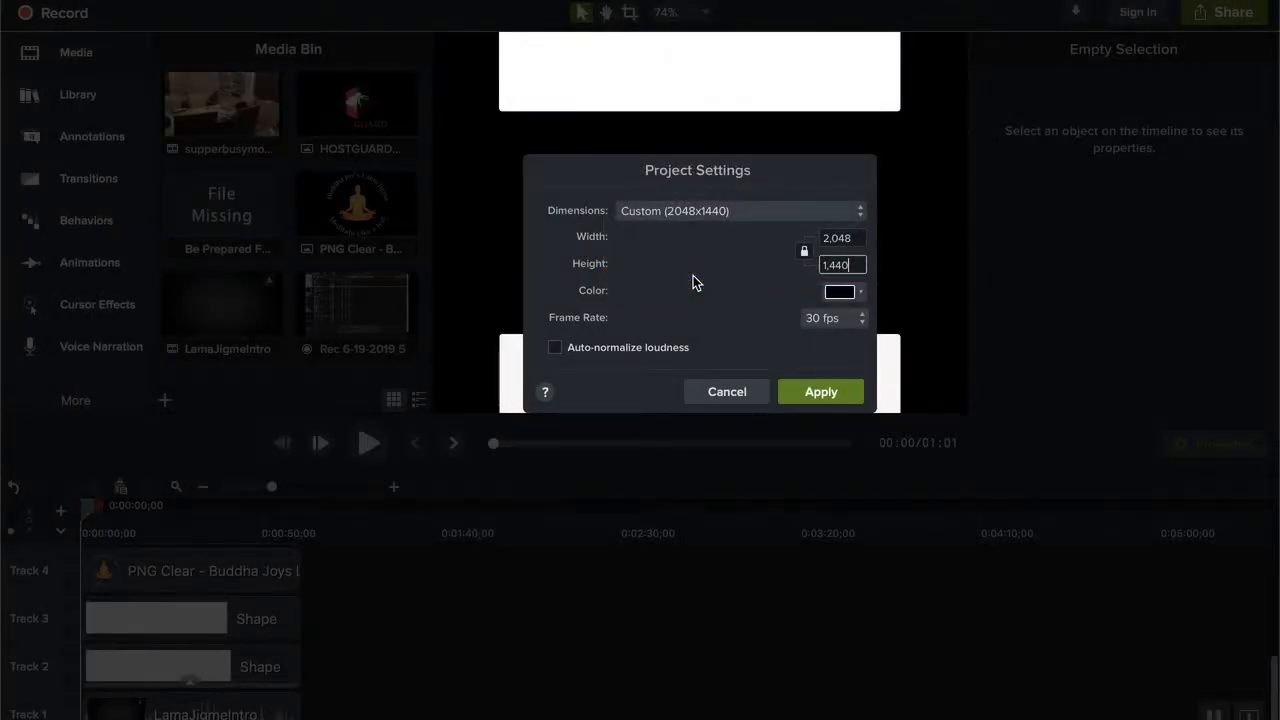
Set the custom project width and height to 1080 by 1080 and apply the settings
{"action": "left_click", "coordinate": [856, 238]}
{"action": "key", "text": "BackSpace"}
{"action": "key", "text": "BackSpace"}
{"action": "key", "text": "BackSpace"}
{"action": "key", "text": "BackSpace"}
{"action": "key", "text": "BackSpace"}
{"action": "type", "text": "1080"}
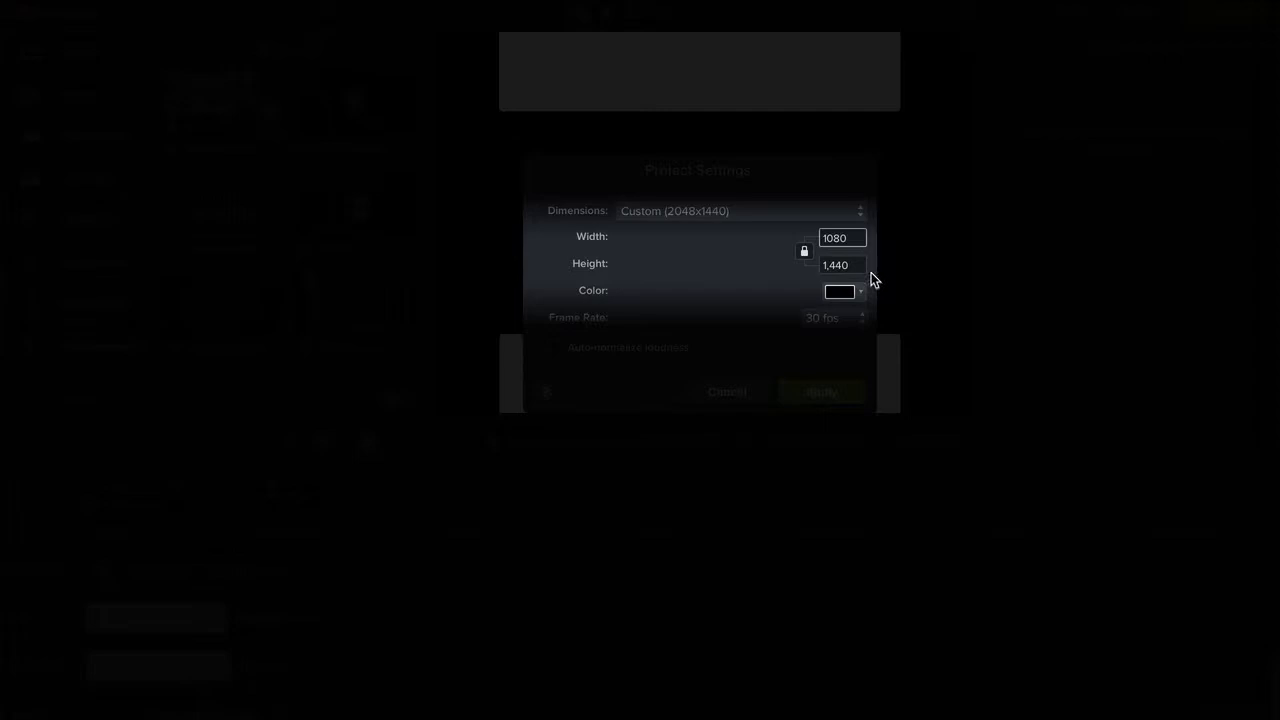
{"action": "left_click", "coordinate": [850, 265]}
{"action": "left_click_drag", "start_coordinate": [850, 265], "coordinate": [817, 265]}
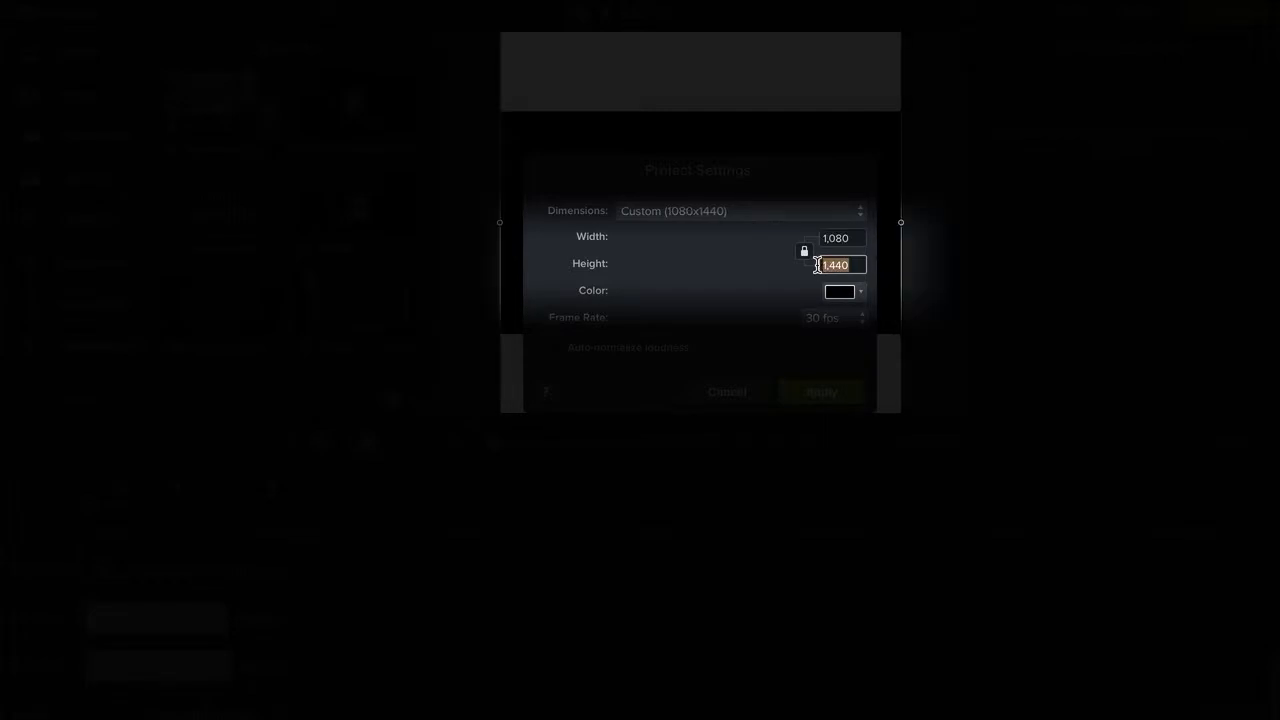
{"action": "key", "text": "BackSpace"}
{"action": "type", "text": "1080"}
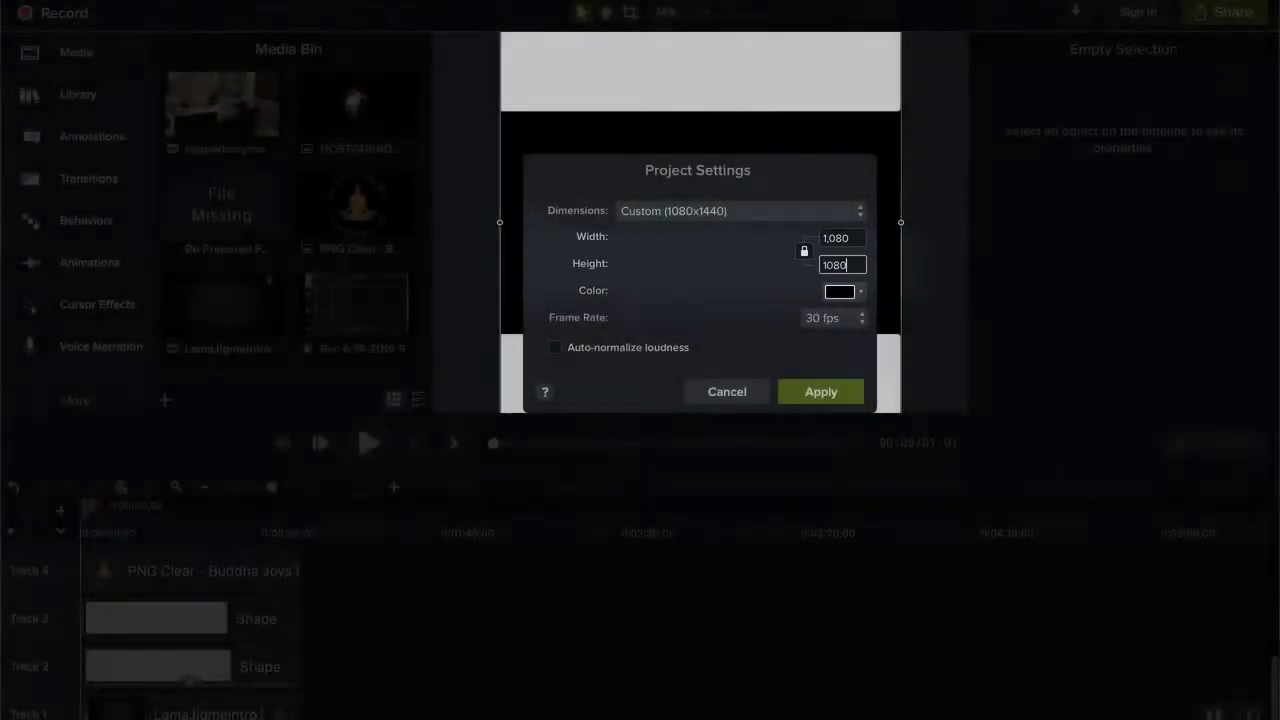
{"action": "left_click", "coordinate": [822, 392]}
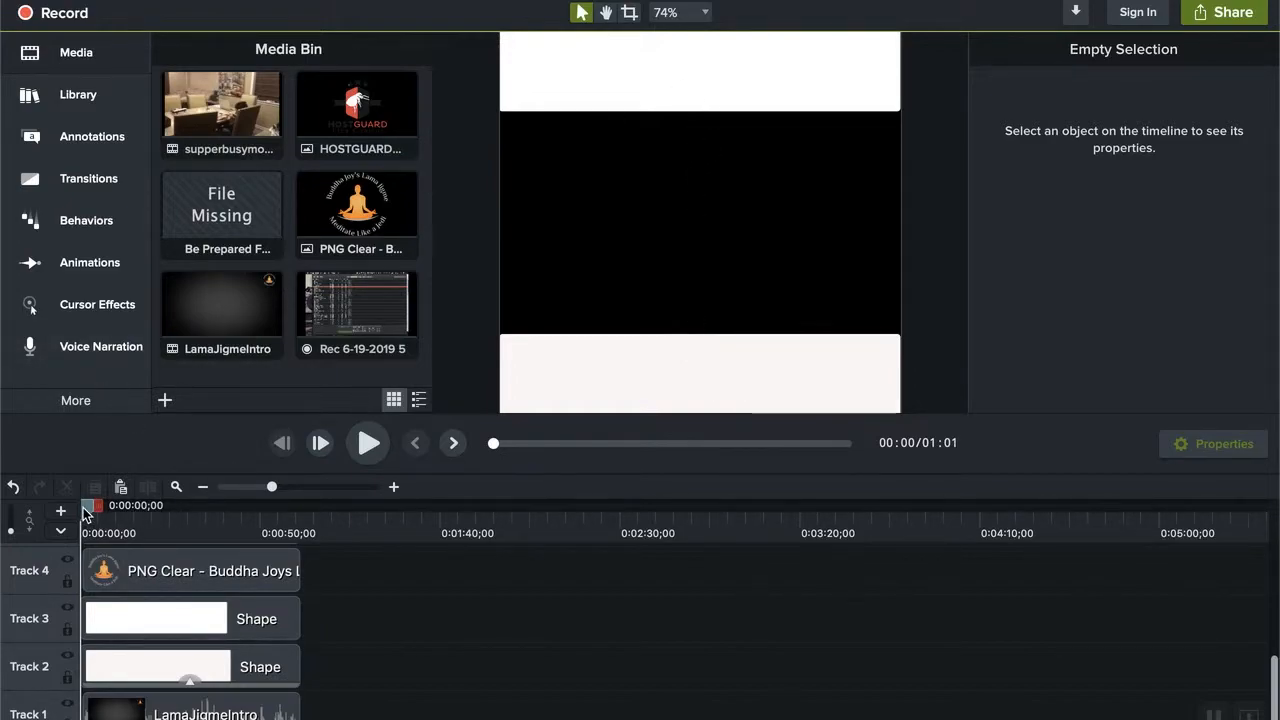
Examine the header and footer shapes on the canvas and how the clips are layered across the timeline tracks
{"action": "left_click", "coordinate": [665, 76]}
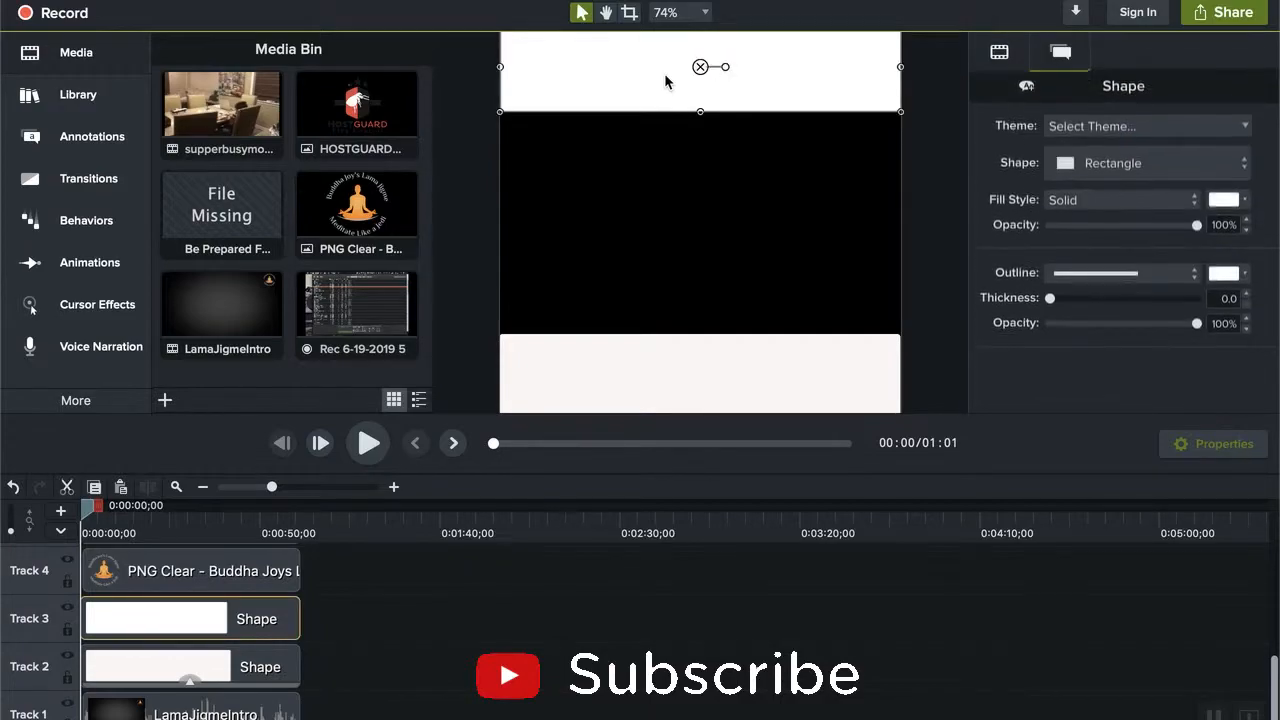
{"action": "left_click", "coordinate": [667, 394]}
{"action": "left_click", "coordinate": [700, 258]}
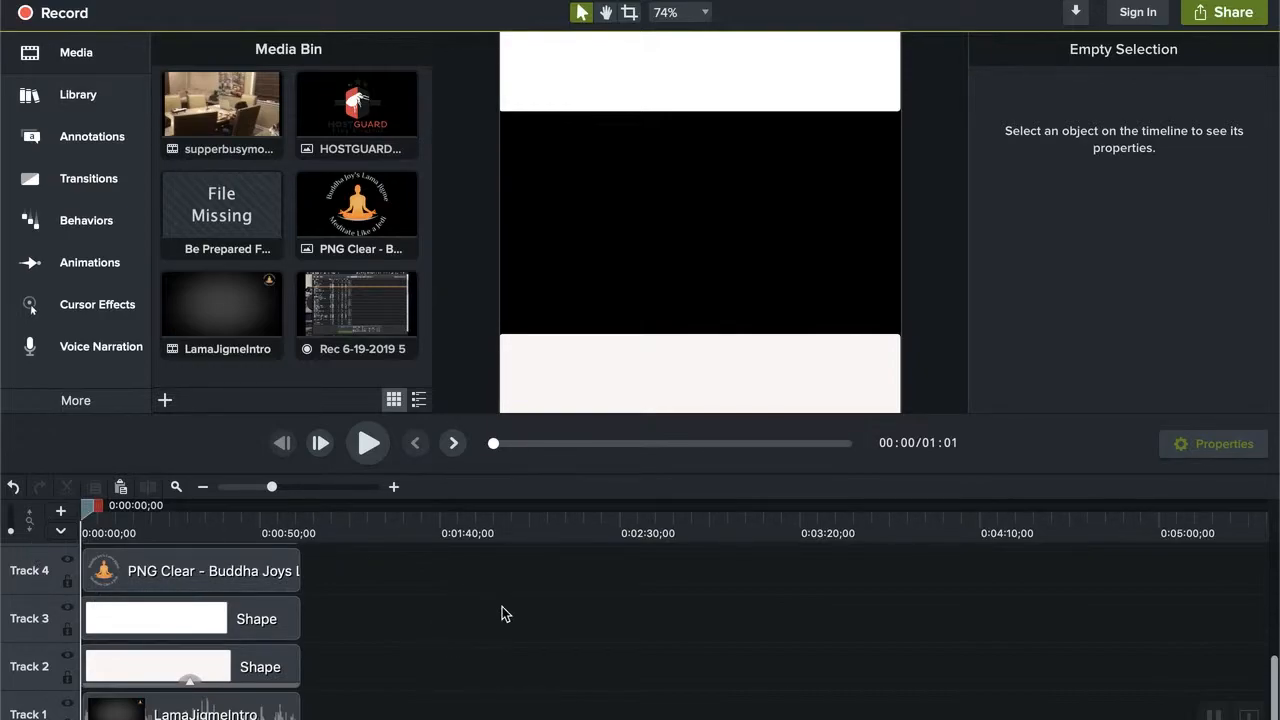
{"action": "scroll", "coordinate": [505, 614], "scroll_direction": "up", "scroll_amount": 5}
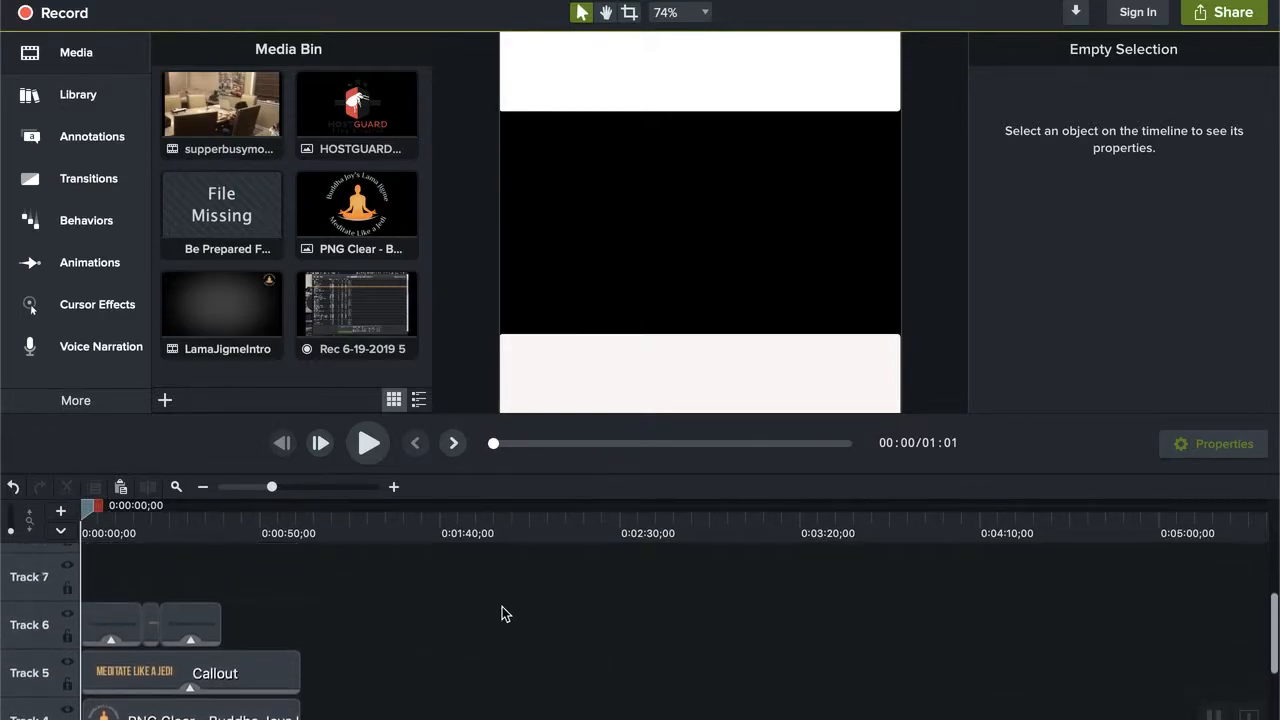
{"action": "scroll", "coordinate": [505, 614], "scroll_direction": "up", "scroll_amount": 3}
{"action": "scroll", "coordinate": [505, 614], "scroll_direction": "down", "scroll_amount": 3}
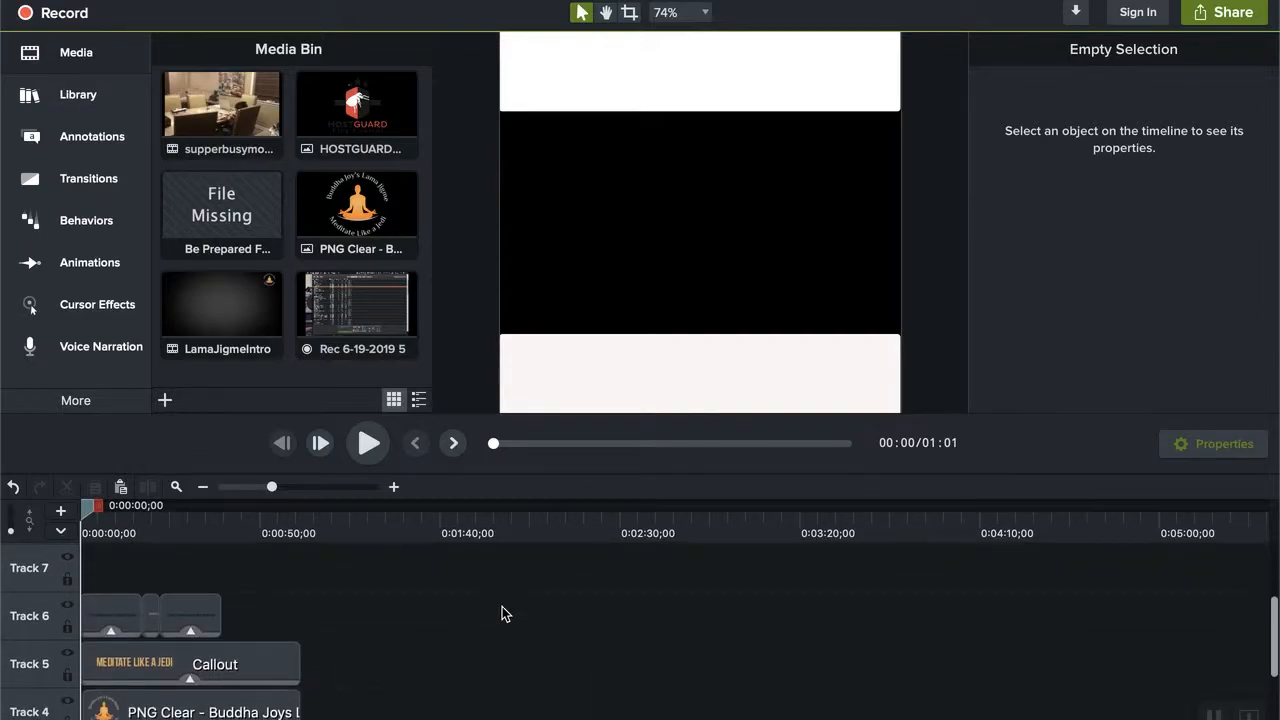
{"action": "scroll", "coordinate": [505, 614], "scroll_direction": "down", "scroll_amount": 2}
{"action": "scroll", "coordinate": [505, 614], "scroll_direction": "down", "scroll_amount": 4}
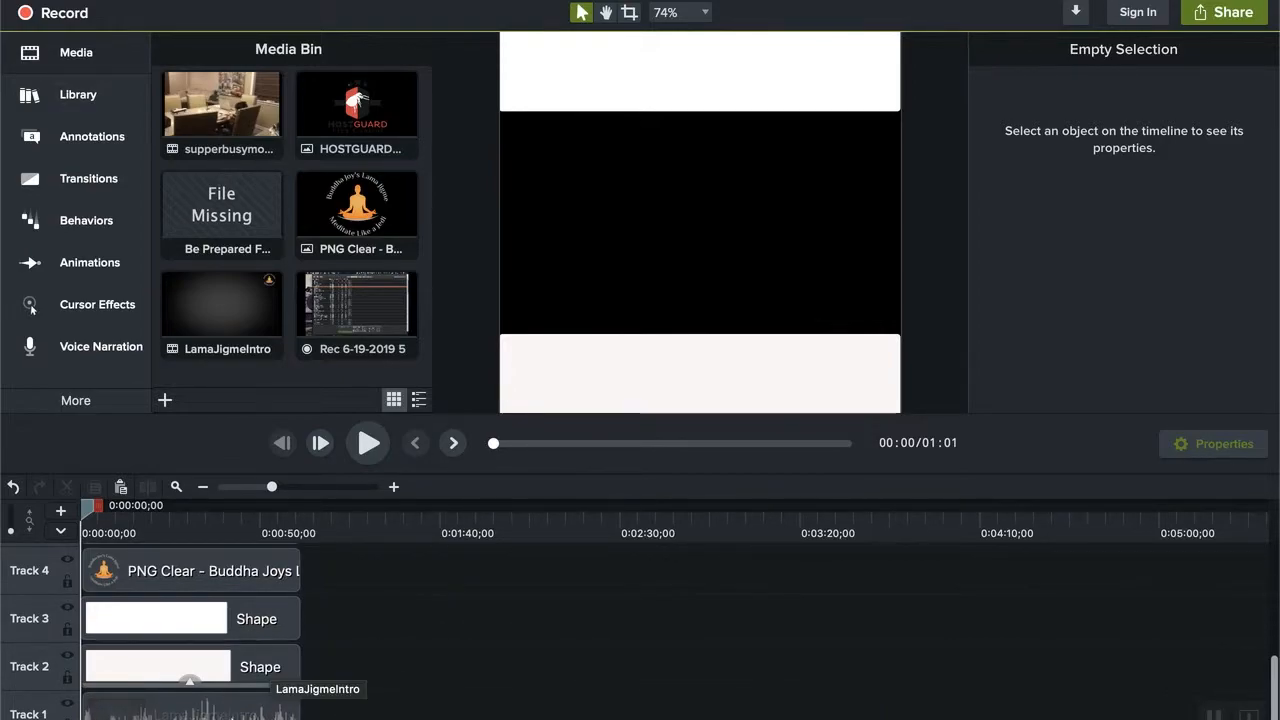
{"action": "scroll", "coordinate": [250, 620], "scroll_direction": "up", "scroll_amount": 1}
{"action": "scroll", "coordinate": [242, 600], "scroll_direction": "up", "scroll_amount": 3}
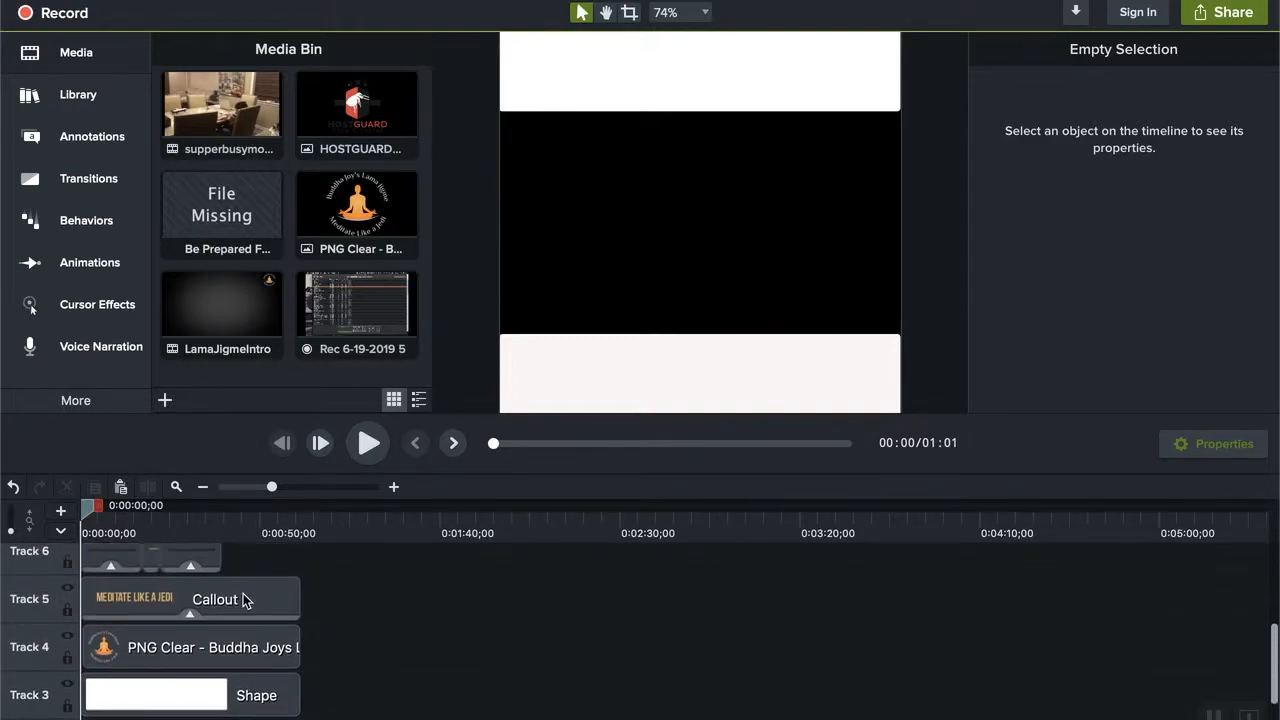
{"action": "scroll", "coordinate": [242, 605], "scroll_direction": "up", "scroll_amount": 2}
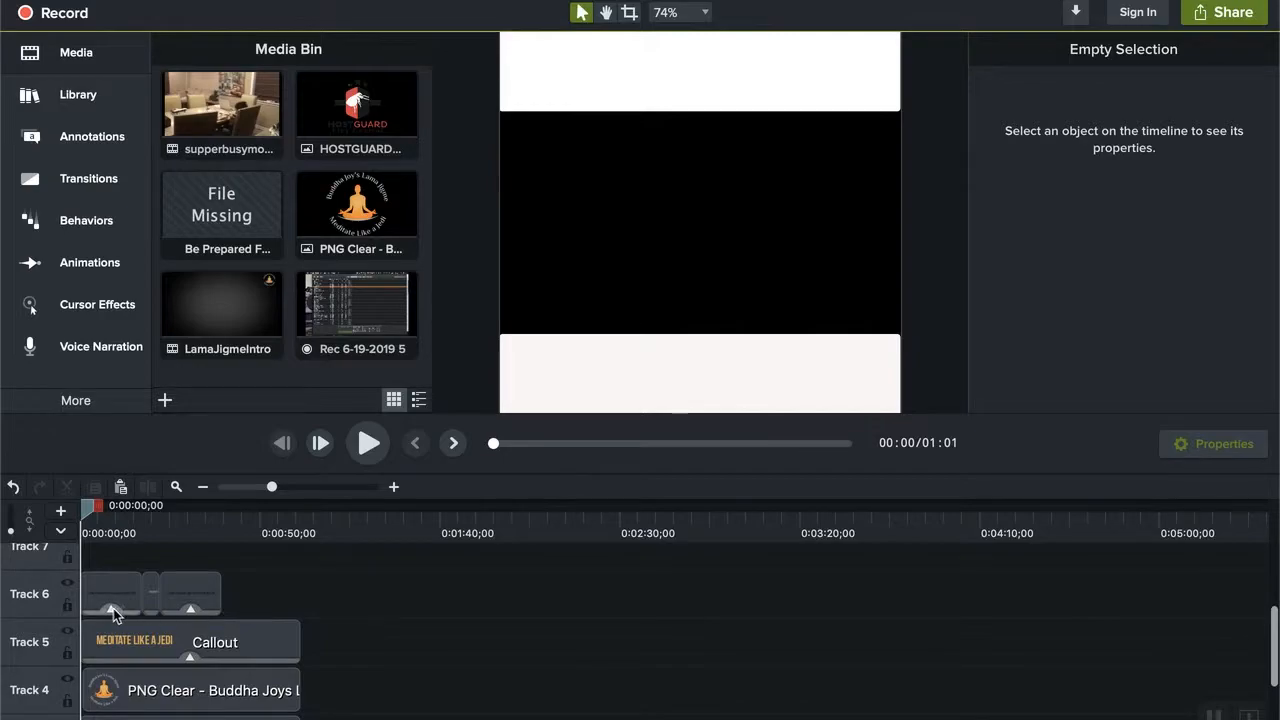
{"action": "scroll", "coordinate": [378, 681], "scroll_direction": "down", "scroll_amount": 3}
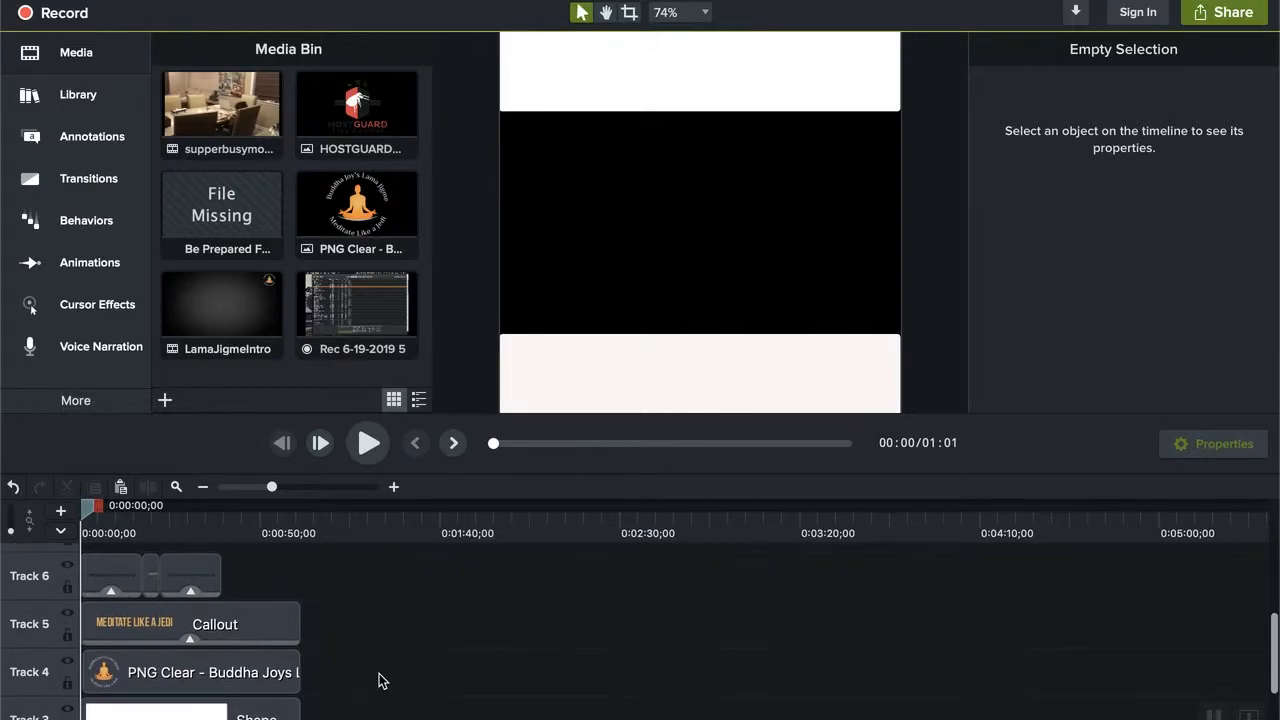
{"action": "scroll", "coordinate": [378, 681], "scroll_direction": "down", "scroll_amount": 6}
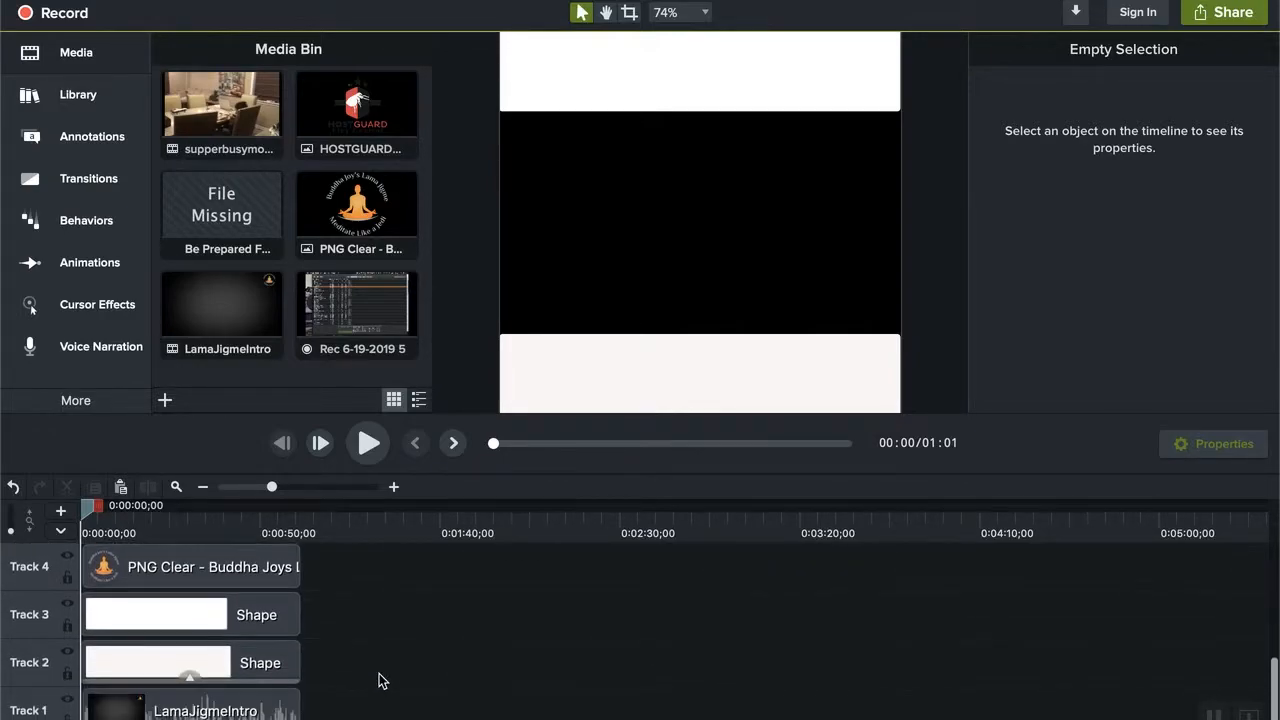
{"action": "scroll", "coordinate": [378, 681], "scroll_direction": "up", "scroll_amount": 15}
{"action": "scroll", "coordinate": [378, 681], "scroll_direction": "down", "scroll_amount": 5}
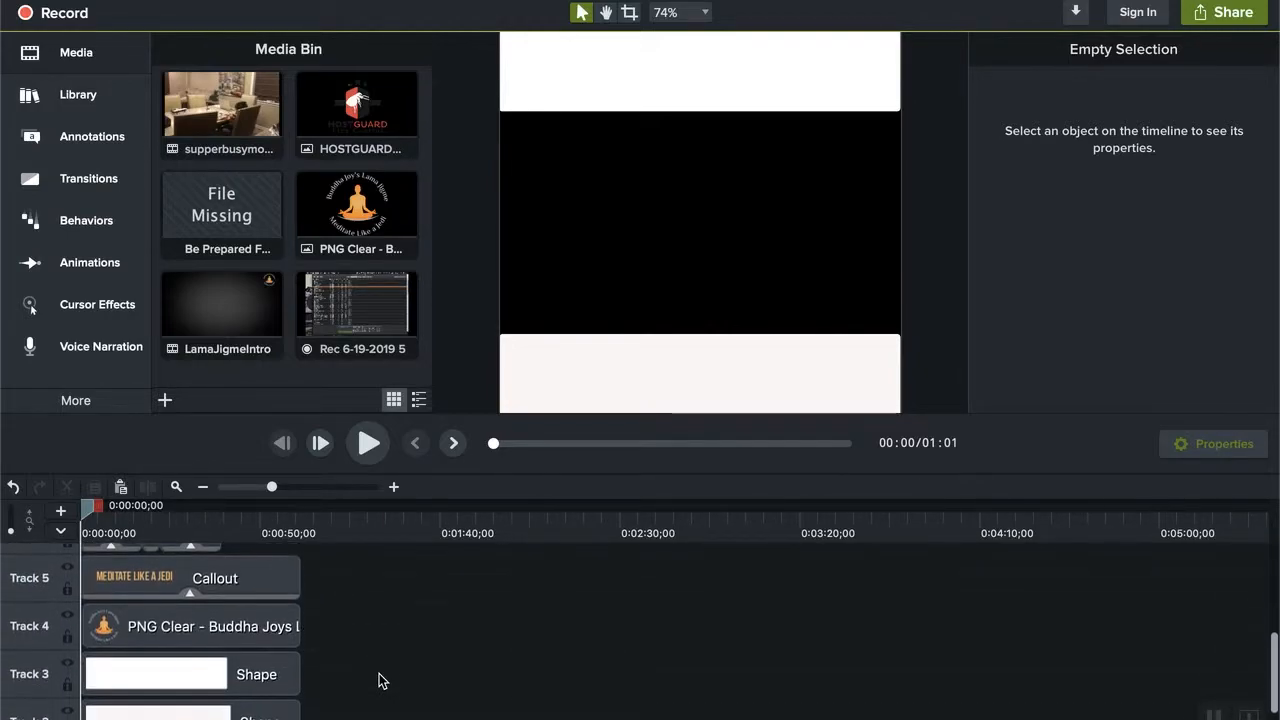
{"action": "scroll", "coordinate": [378, 681], "scroll_direction": "down", "scroll_amount": 2}
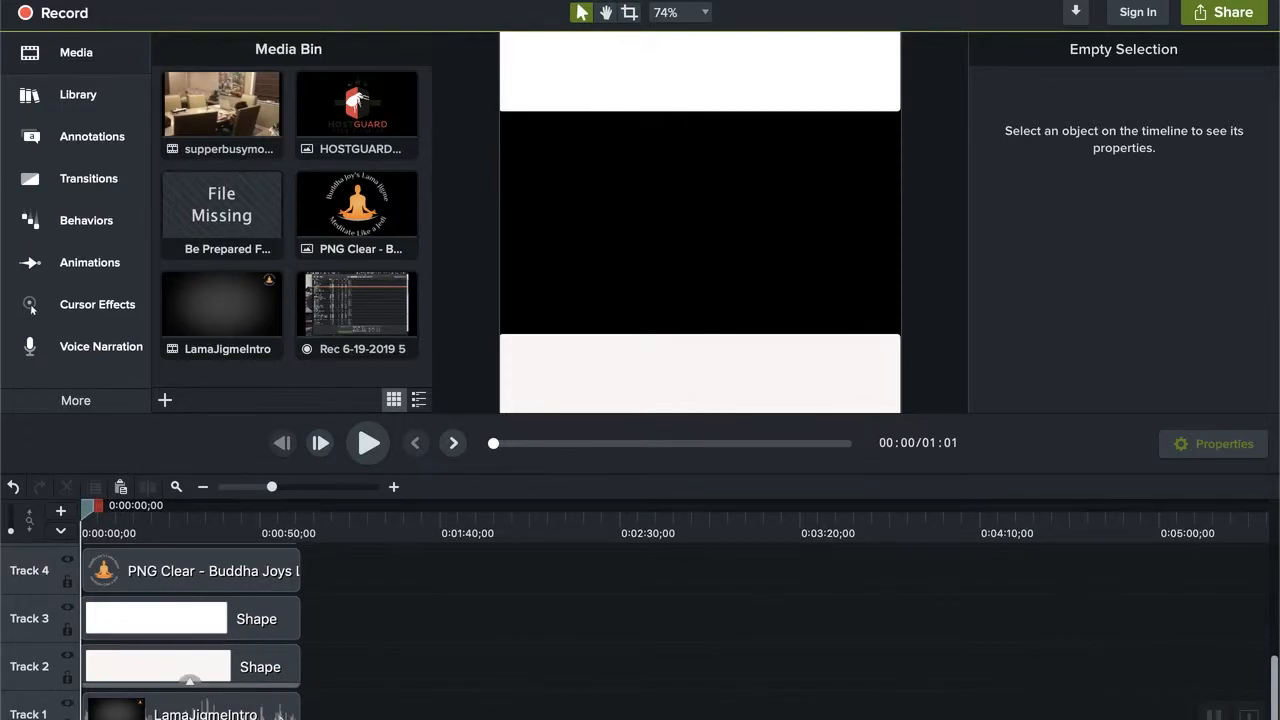
Select the intro video on Track 1, then scrub past the end of the clips and back to the start
{"action": "left_click", "coordinate": [296, 710]}
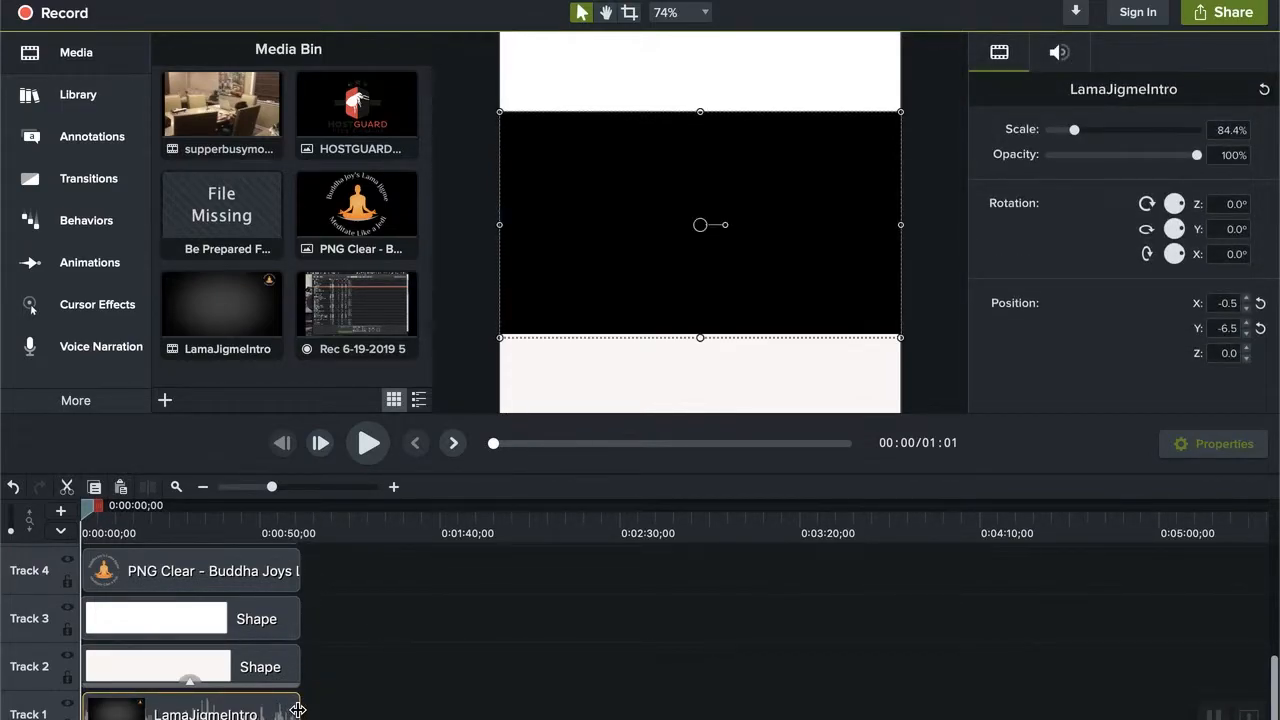
{"action": "left_click_drag", "start_coordinate": [88, 510], "coordinate": [445, 533]}
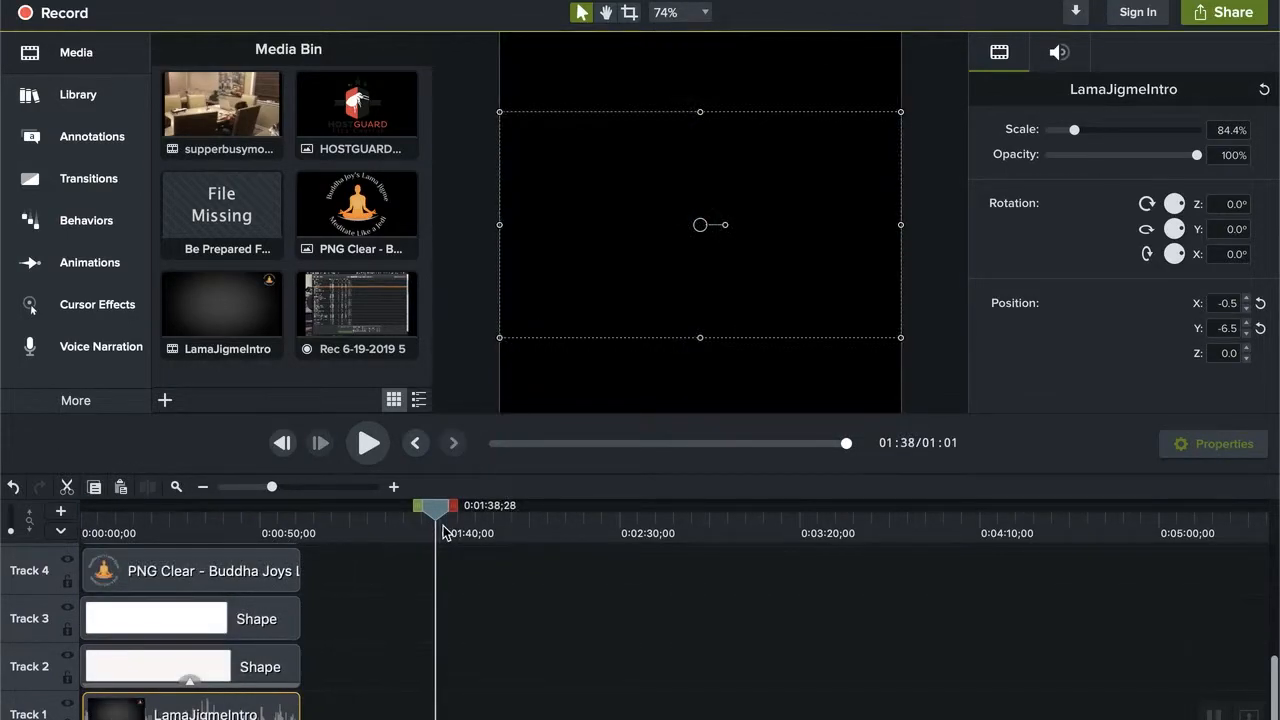
{"action": "right_click", "coordinate": [432, 511]}
{"action": "left_click", "coordinate": [520, 618]}
{"action": "left_click_drag", "start_coordinate": [438, 508], "coordinate": [36, 513]}
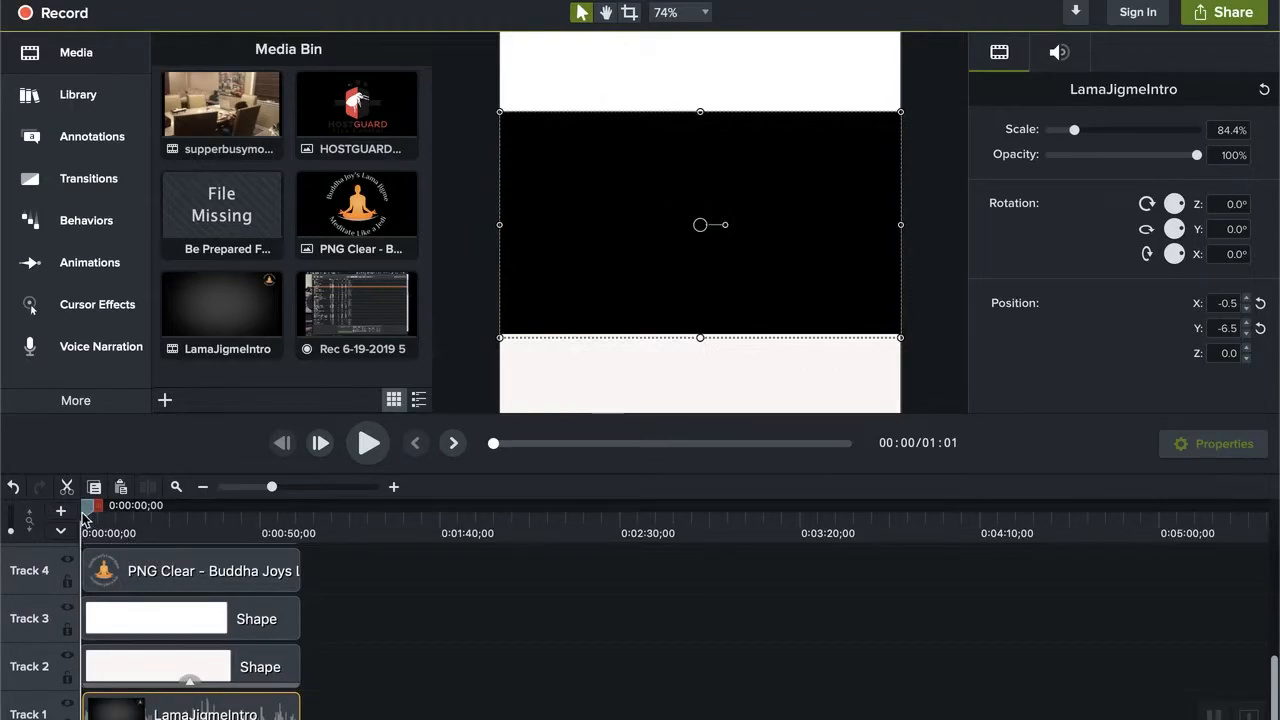
Play the project from the start for about 21 seconds and return the playhead to the beginning
{"action": "left_click_drag", "start_coordinate": [87, 511], "coordinate": [82, 511]}
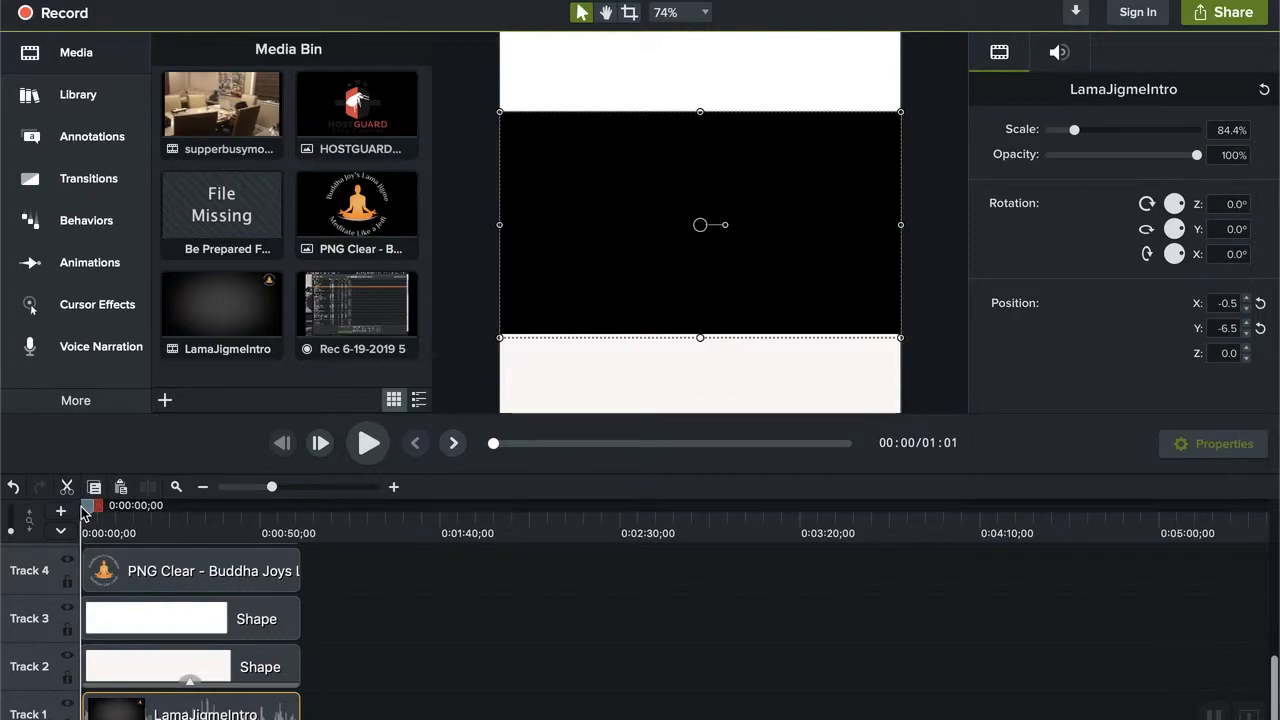
{"action": "left_click_drag", "start_coordinate": [86, 511], "coordinate": [86, 511]}
{"action": "left_click", "coordinate": [367, 443]}
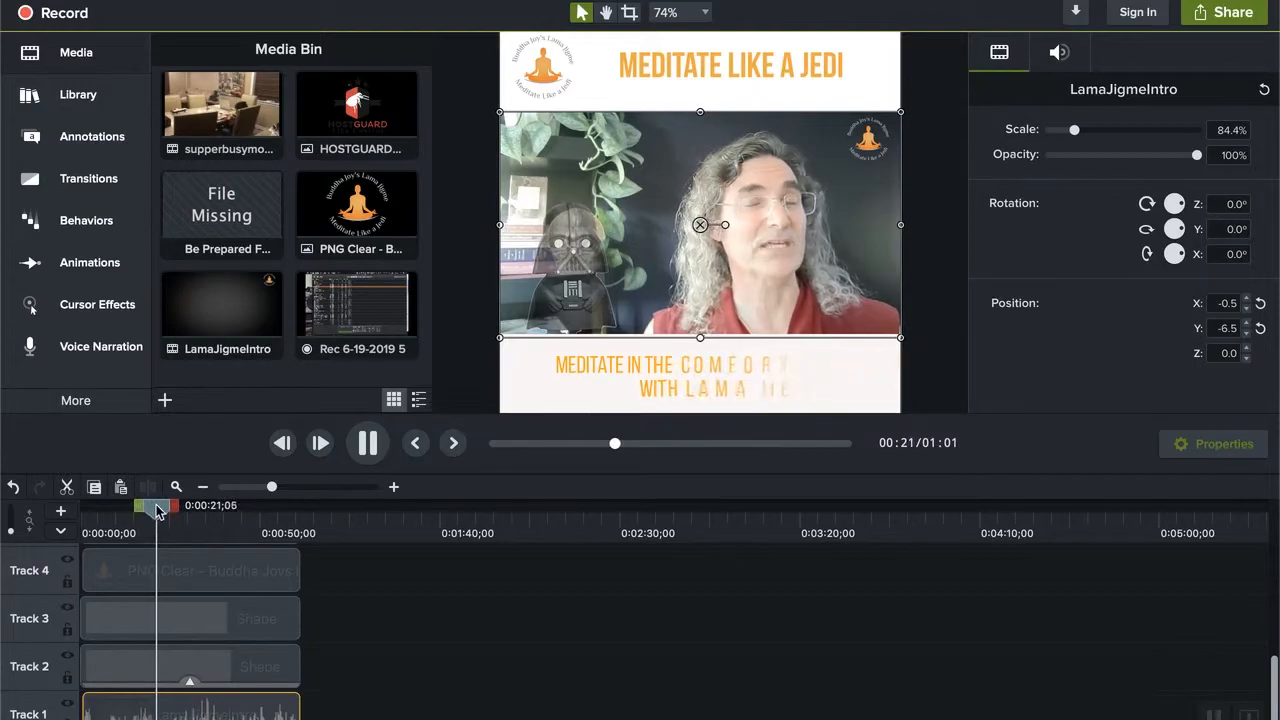
{"action": "left_click_drag", "start_coordinate": [157, 511], "coordinate": [65, 500]}
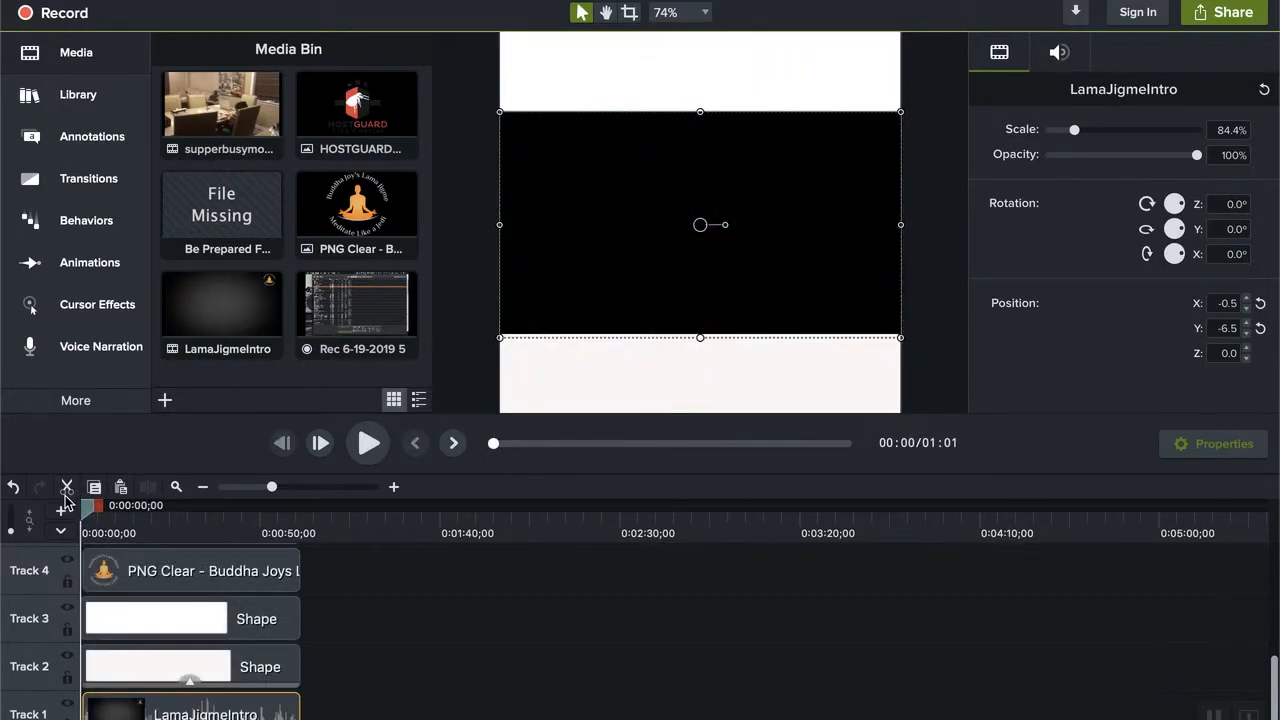
Display the callout annotations and delete the white header rectangle on Track 3
{"action": "left_click", "coordinate": [733, 57]}
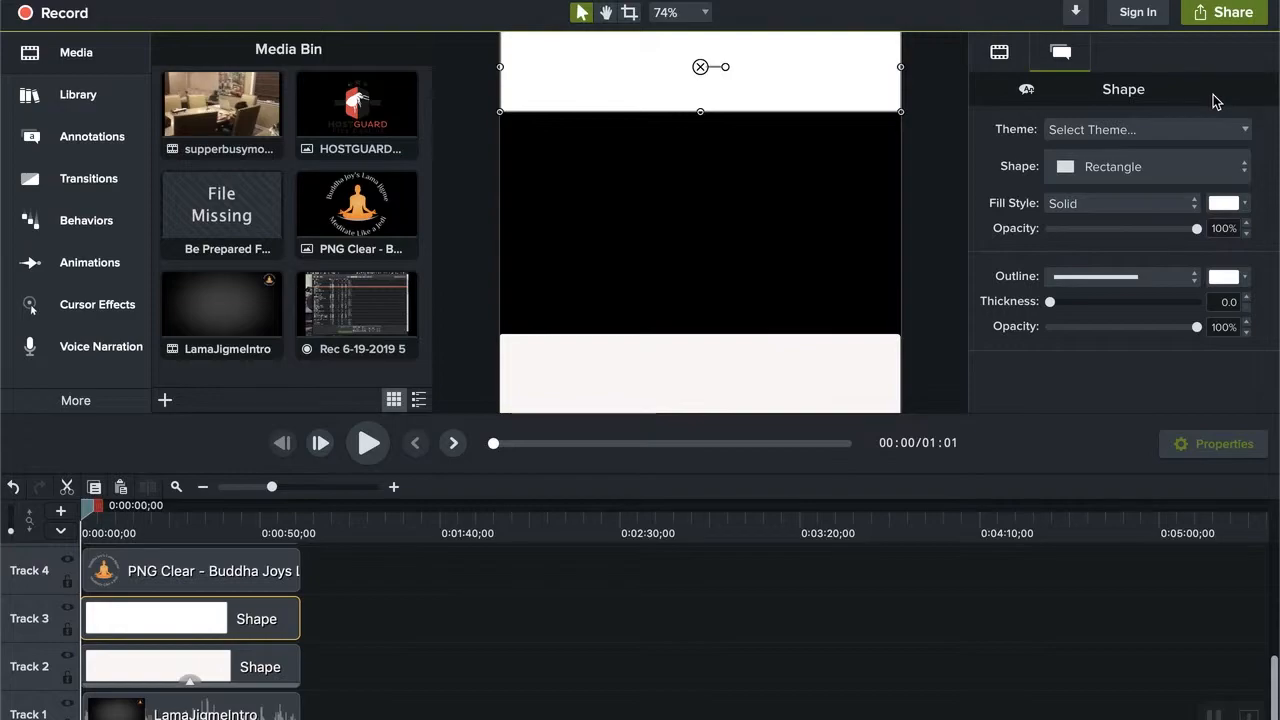
{"action": "left_click", "coordinate": [80, 140]}
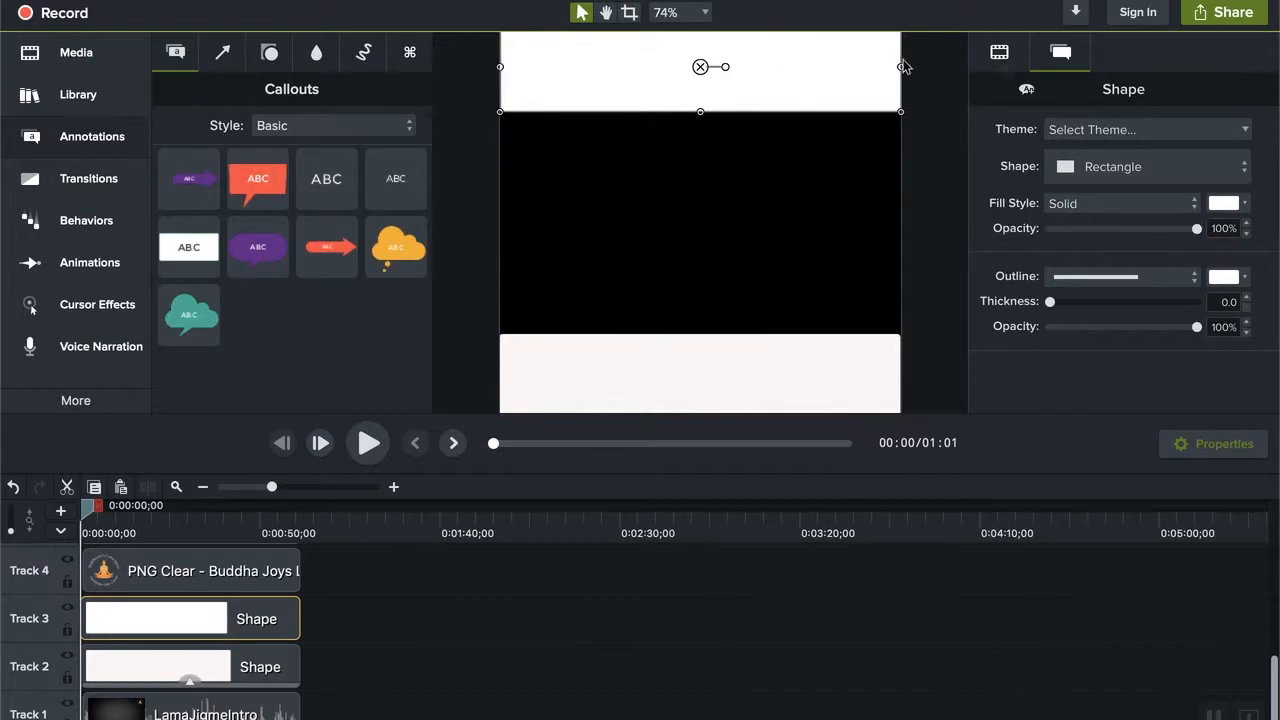
{"action": "mouse_move", "coordinate": [901, 68]}
{"action": "left_mouse_down"}
{"action": "mouse_move", "coordinate": [737, 77]}
{"action": "mouse_move", "coordinate": [901, 79]}
{"action": "left_mouse_up"}
{"action": "key", "text": "Delete"}
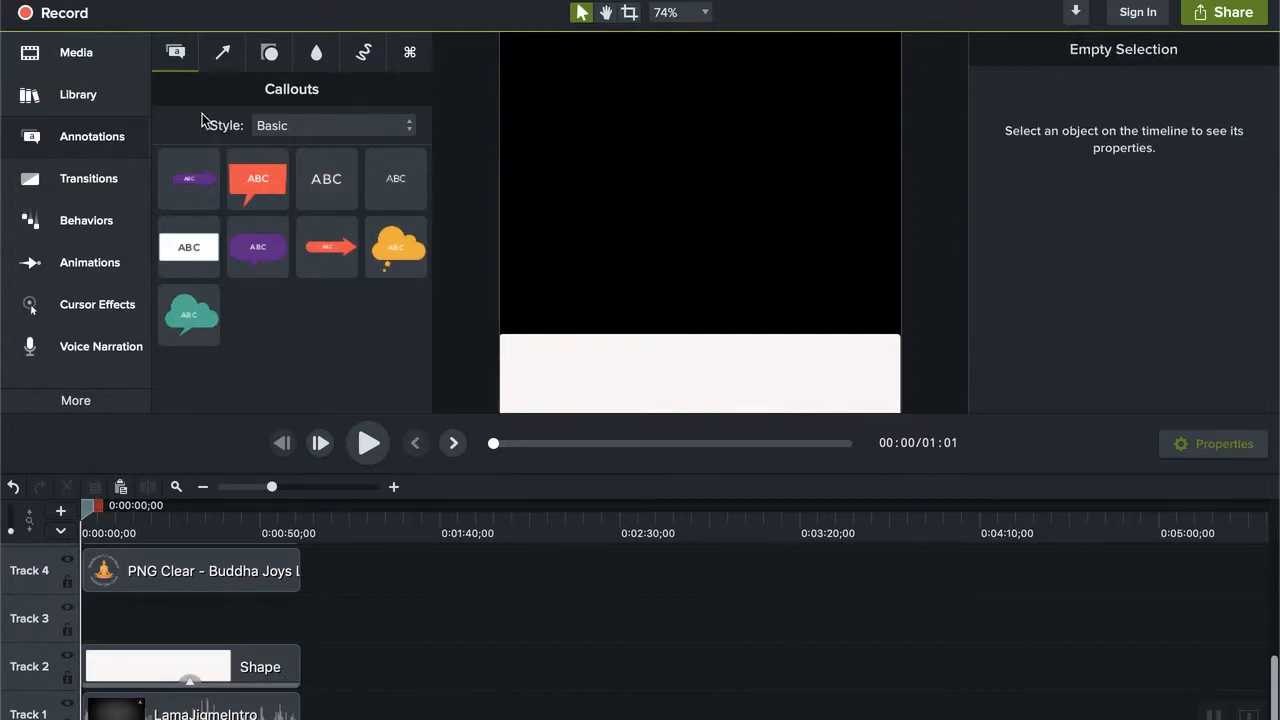
Add the white square ABC callout to the canvas's upper-left corner and move its clip down to the empty Track 3
{"action": "left_click", "coordinate": [184, 250]}
{"action": "left_click_drag", "start_coordinate": [184, 250], "coordinate": [573, 67]}
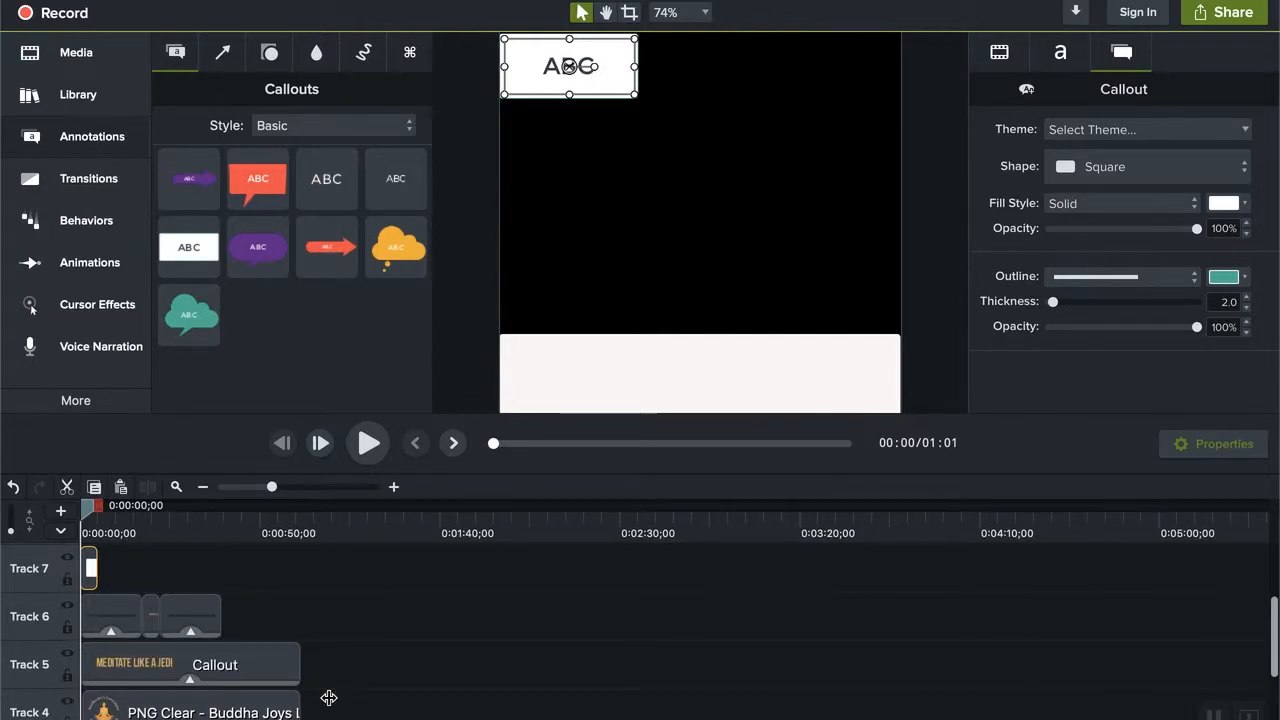
{"action": "scroll", "coordinate": [426, 686], "scroll_direction": "down", "scroll_amount": 5}
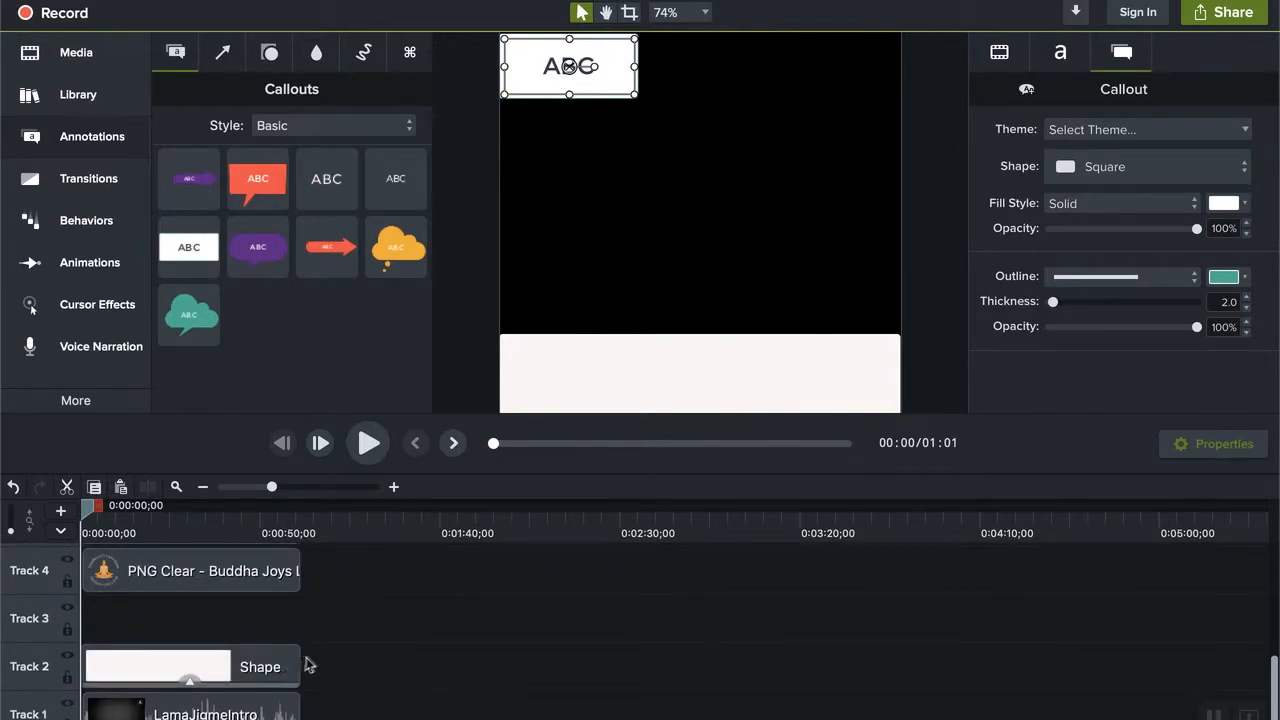
{"action": "scroll", "coordinate": [318, 666], "scroll_direction": "up", "scroll_amount": 5}
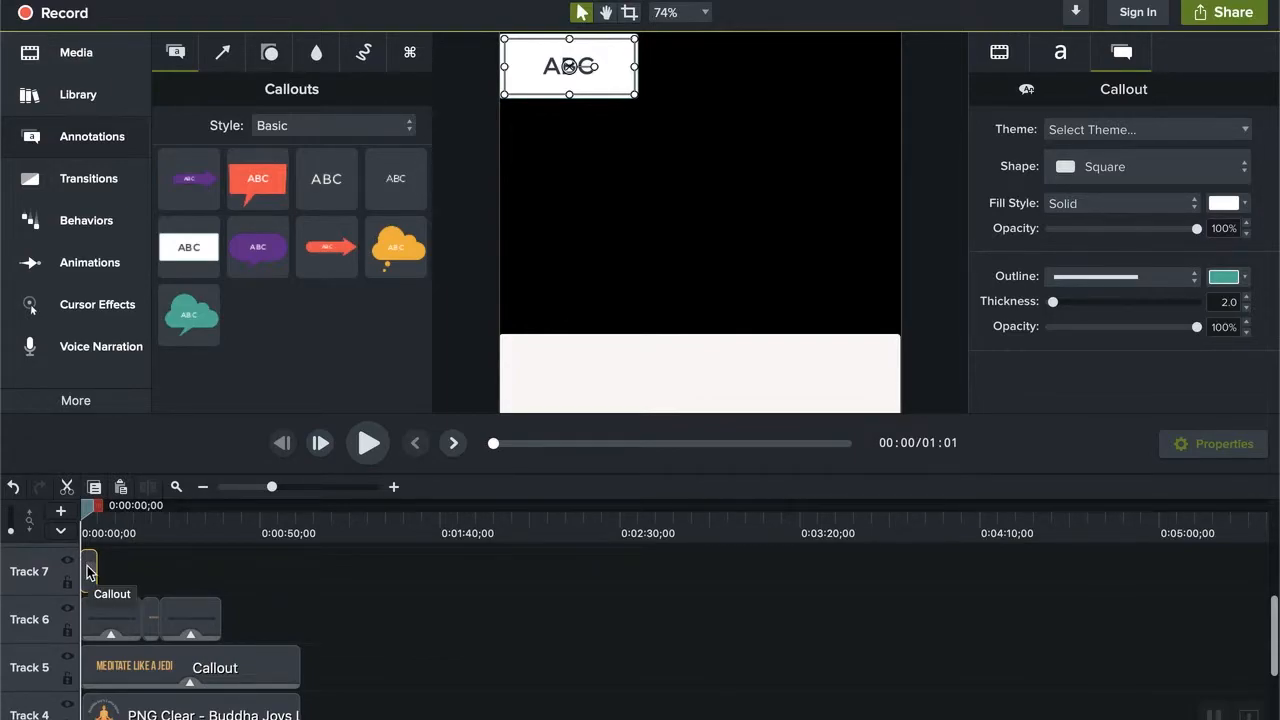
{"action": "left_click_drag", "start_coordinate": [88, 572], "coordinate": [89, 621]}
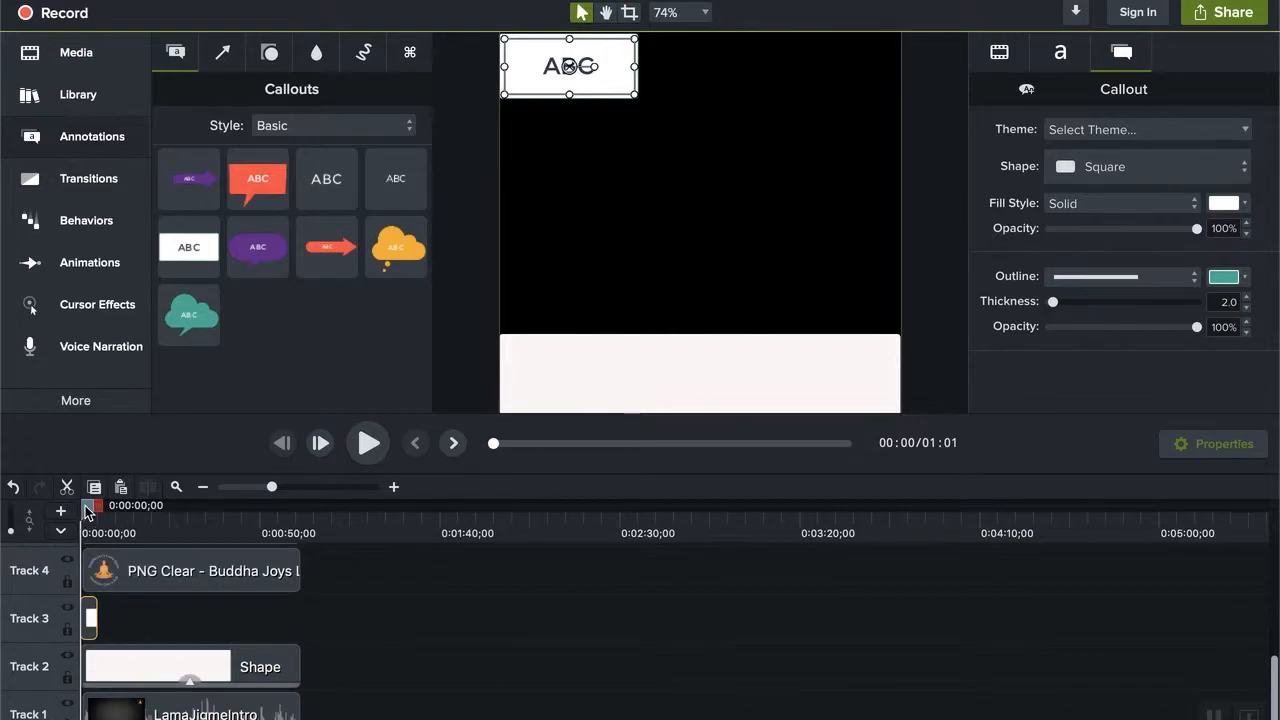
{"action": "key", "text": "space"}
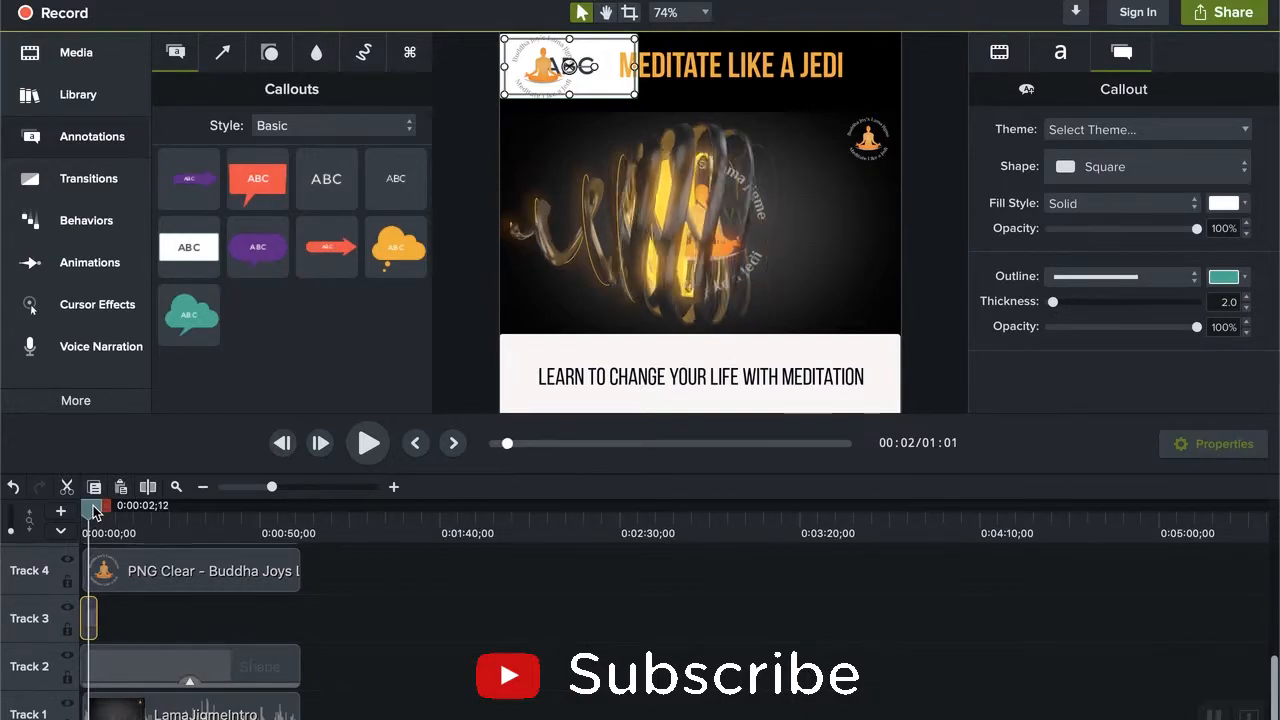
Extend the Track 3 callout to the end of the neighbouring clips and stretch it across the canvas width as a slightly taller header
{"action": "mouse_move", "coordinate": [98, 505]}
{"action": "left_mouse_down"}
{"action": "mouse_move", "coordinate": [163, 511]}
{"action": "mouse_move", "coordinate": [86, 512]}
{"action": "left_mouse_up"}
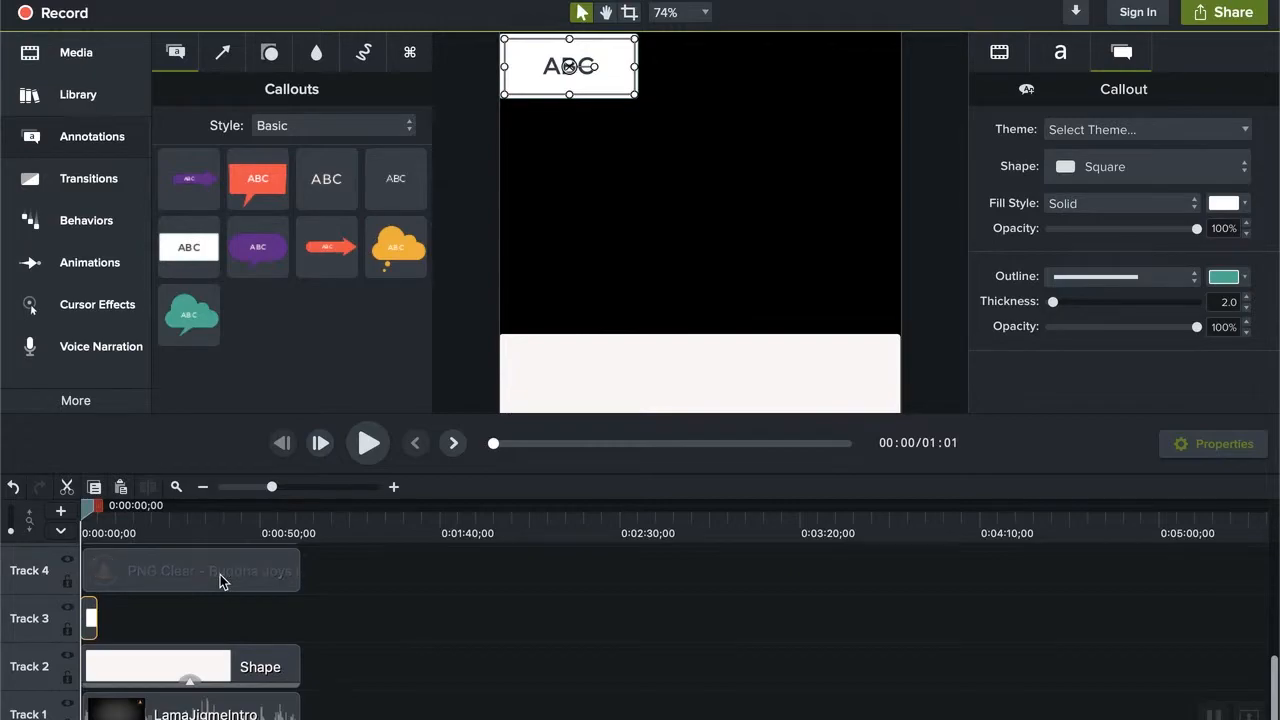
{"action": "left_click_drag", "start_coordinate": [97, 618], "coordinate": [296, 637]}
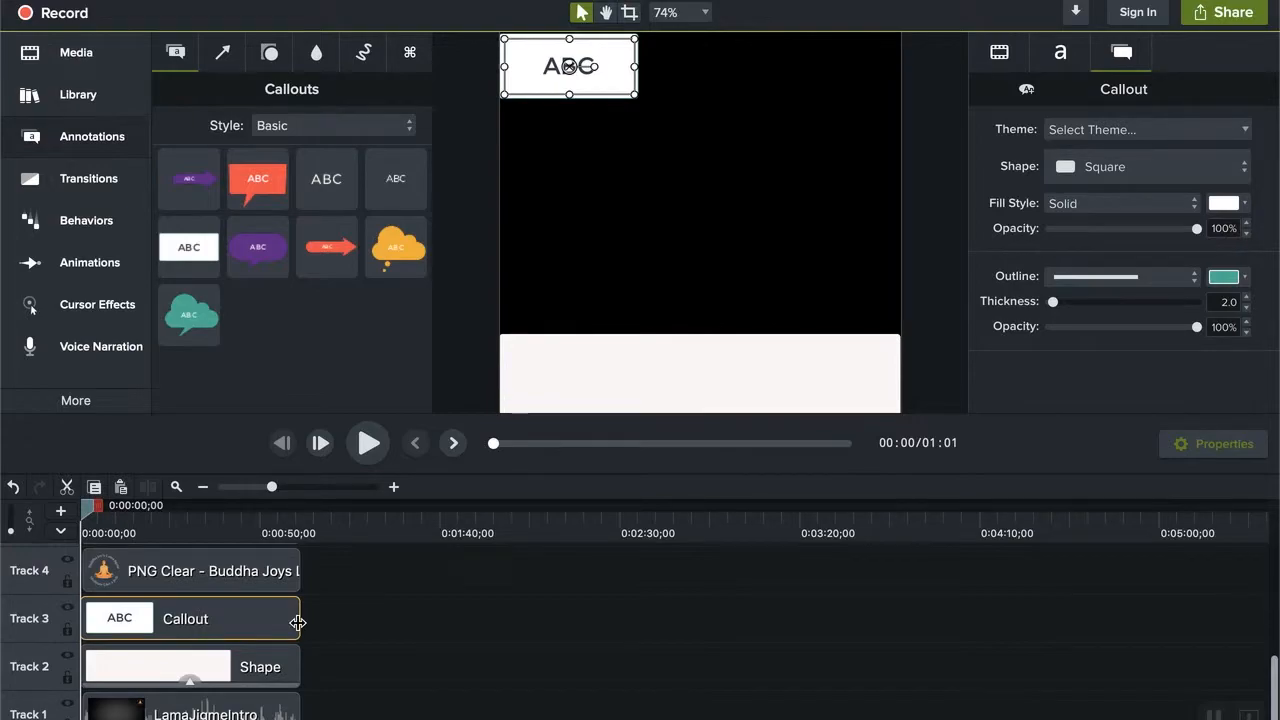
{"action": "left_click_drag", "start_coordinate": [640, 66], "coordinate": [899, 80]}
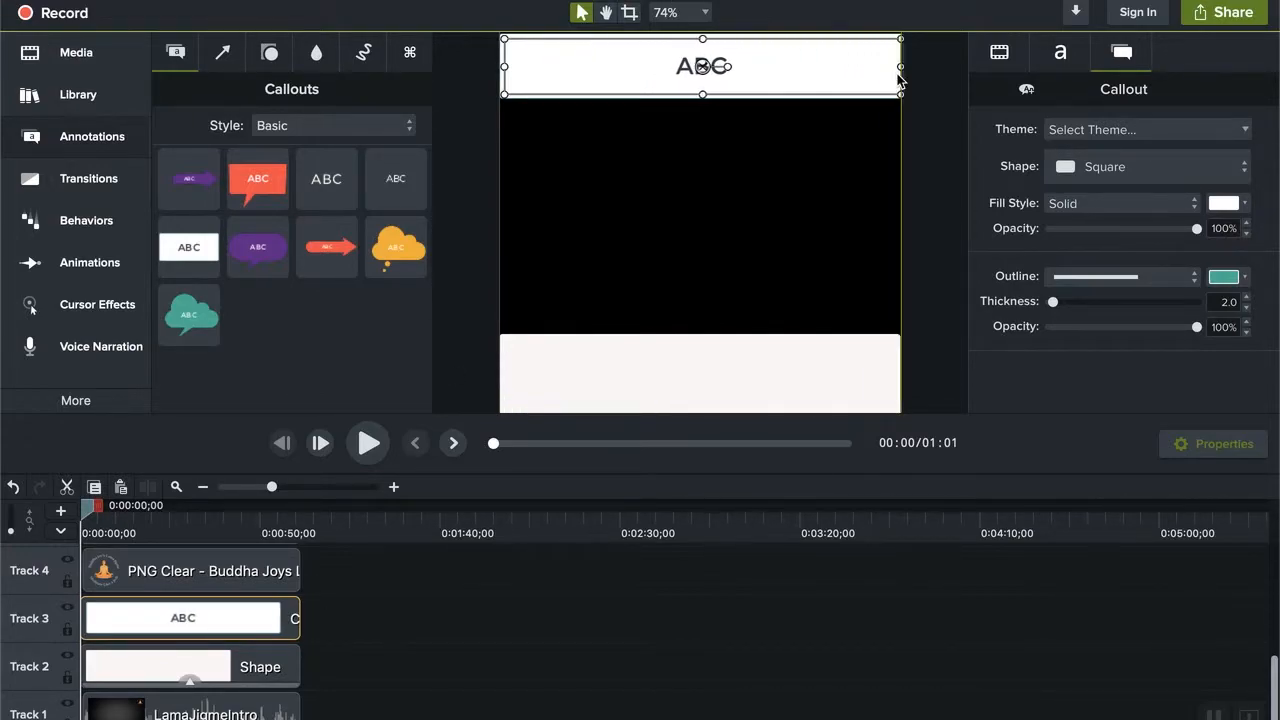
{"action": "left_click", "coordinate": [444, 190]}
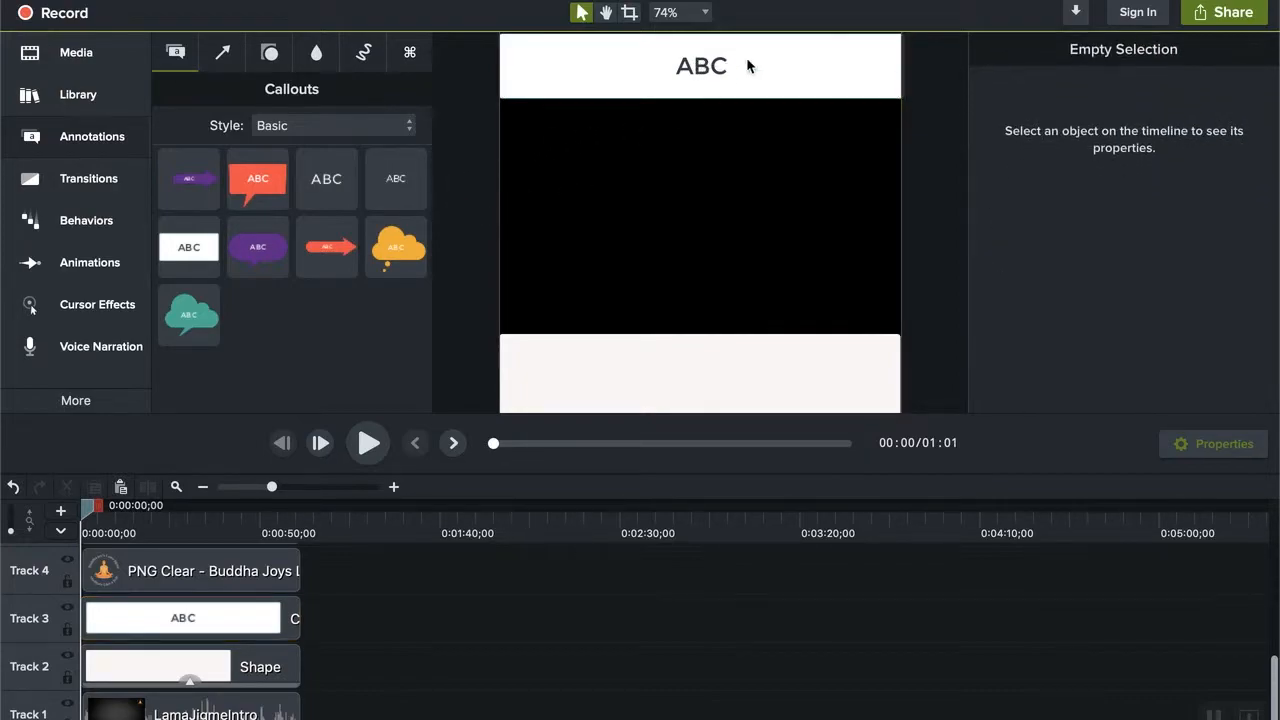
{"action": "left_click", "coordinate": [809, 89]}
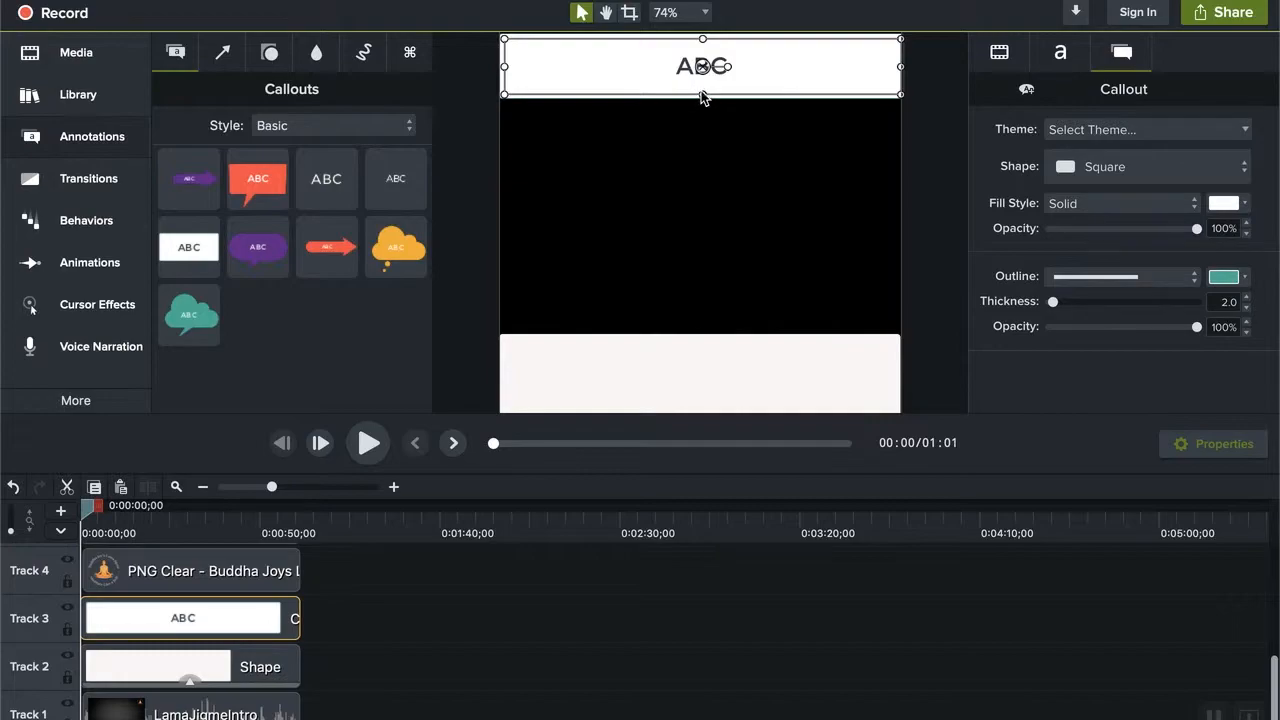
{"action": "left_click_drag", "start_coordinate": [702, 95], "coordinate": [702, 106]}
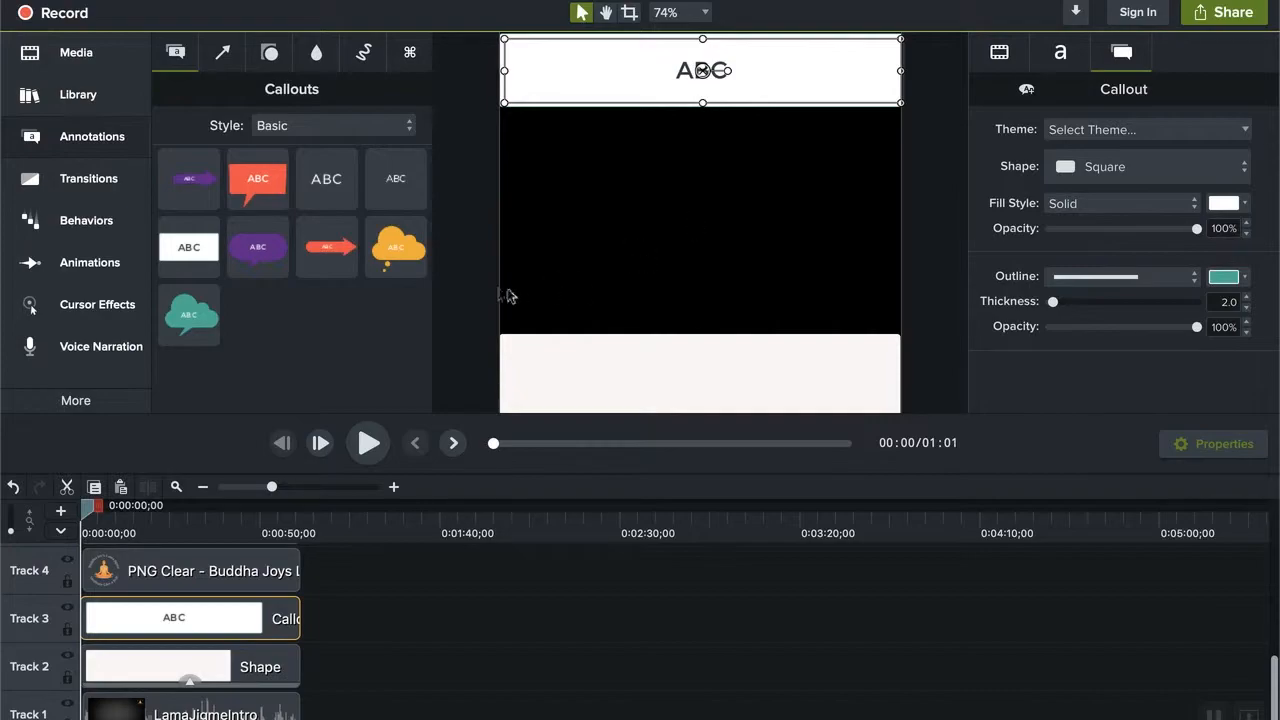
{"action": "left_click", "coordinate": [464, 259]}
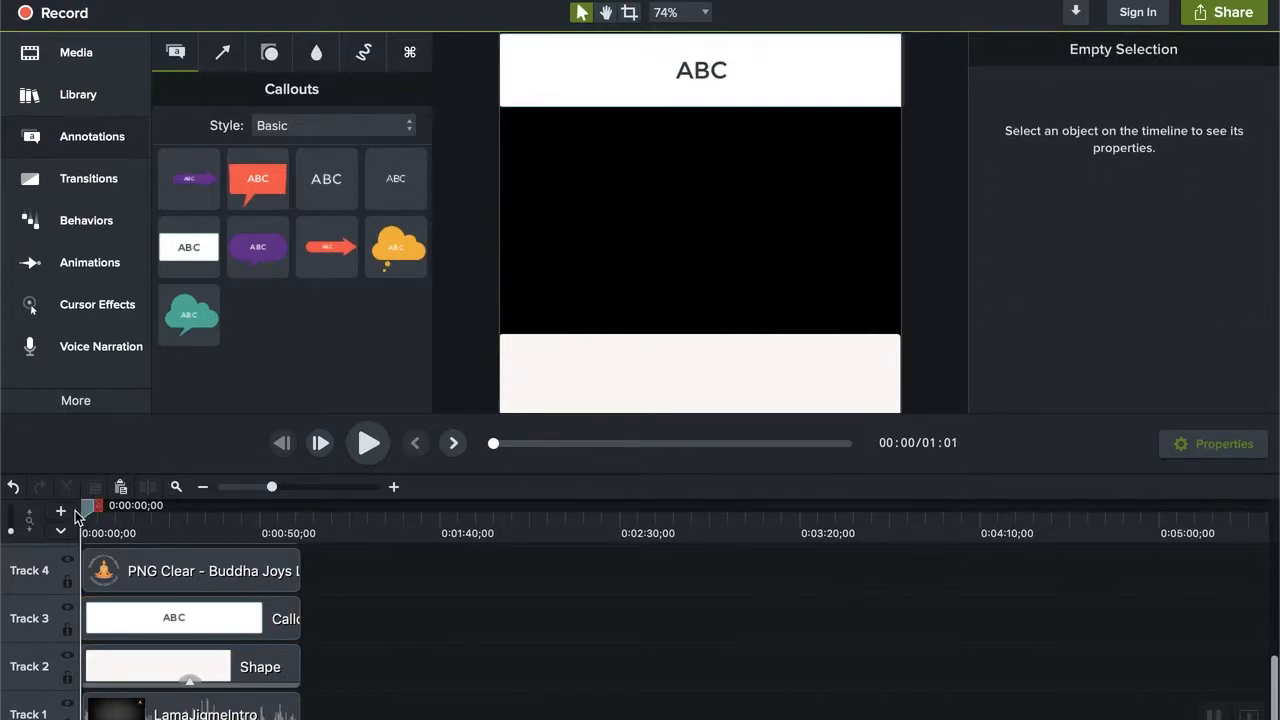
Play the project to about 11 seconds and lengthen the white callout down to meet the main video's upper edge
{"action": "left_click", "coordinate": [368, 444]}
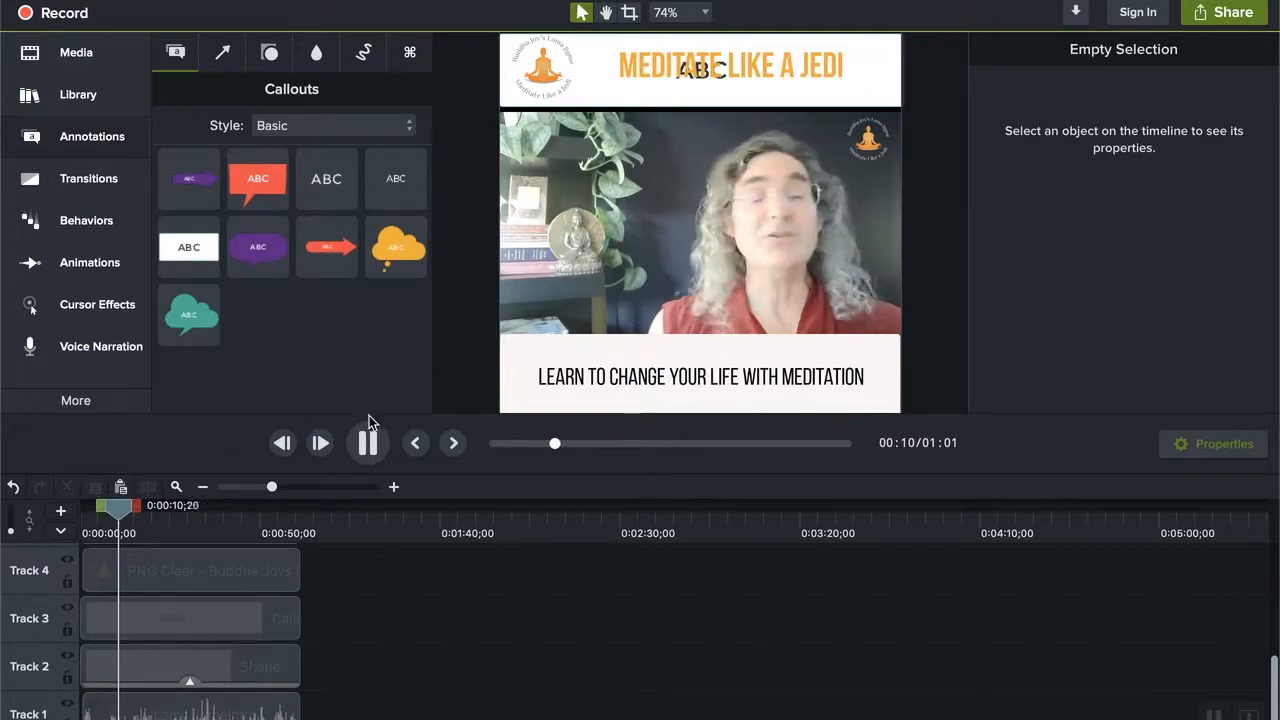
{"action": "left_click", "coordinate": [368, 453]}
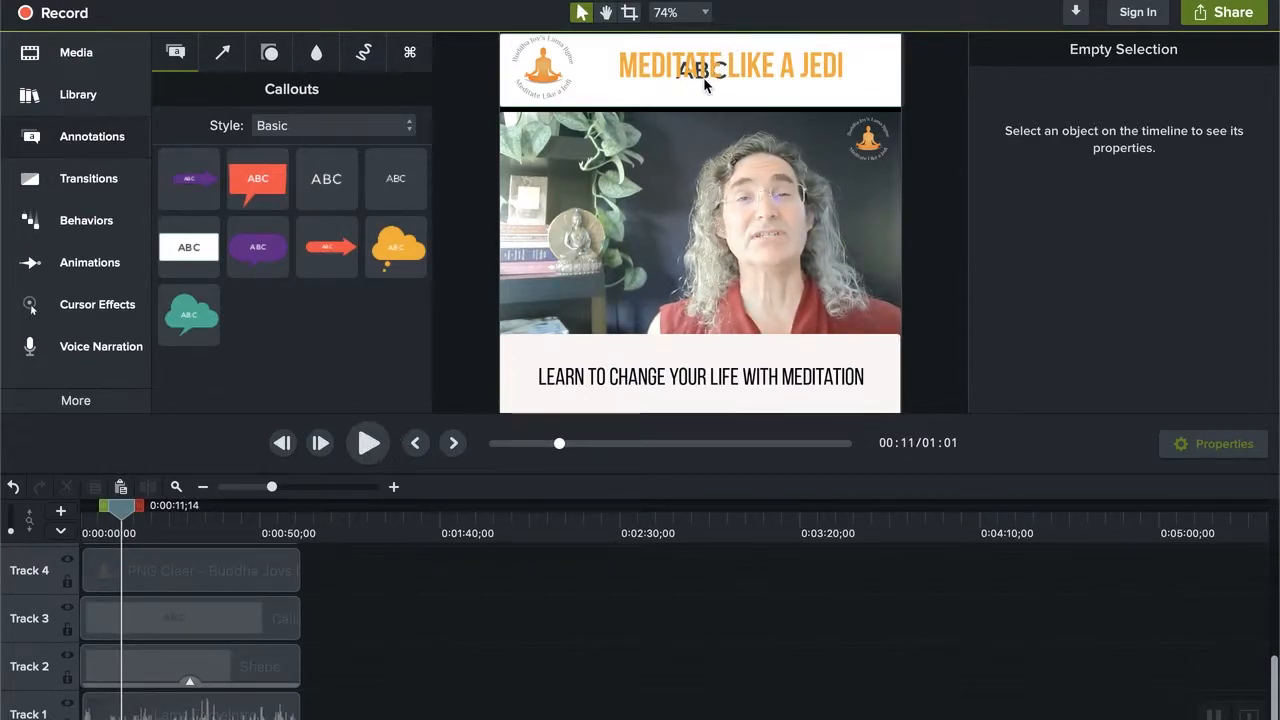
{"action": "left_click", "coordinate": [707, 105]}
{"action": "left_click_drag", "start_coordinate": [703, 104], "coordinate": [703, 112]}
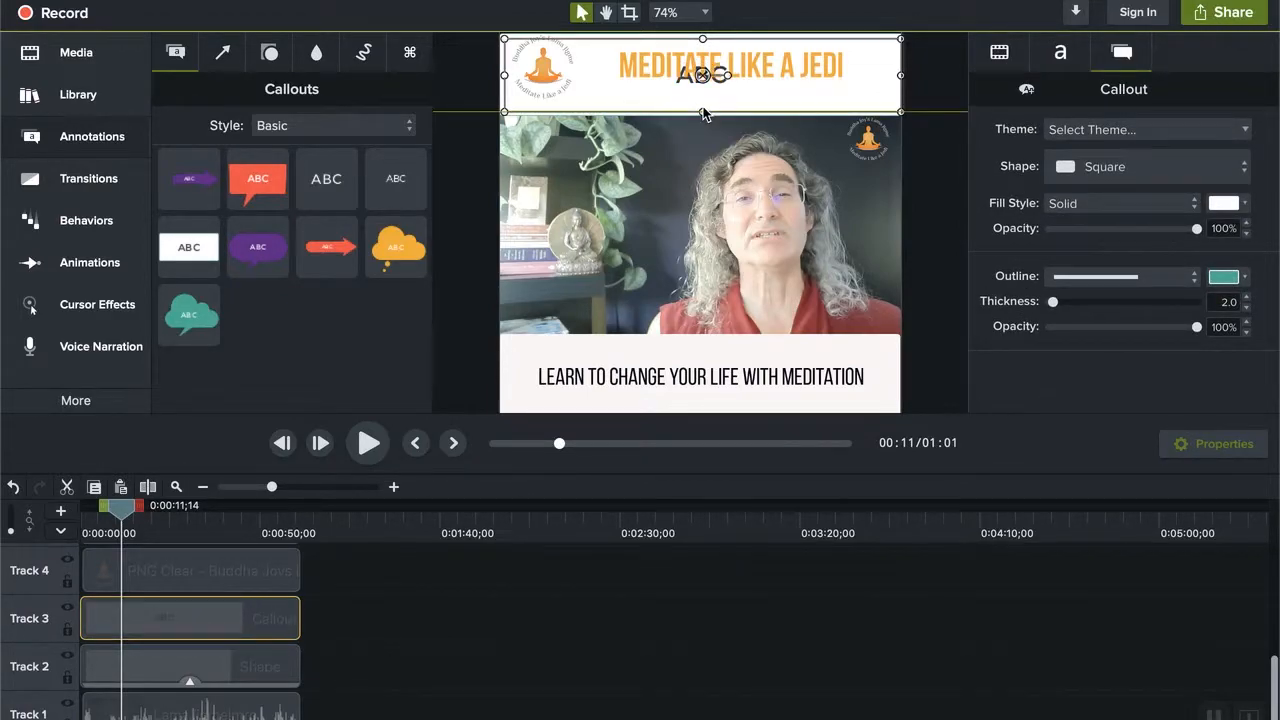
{"action": "left_click", "coordinate": [955, 312]}
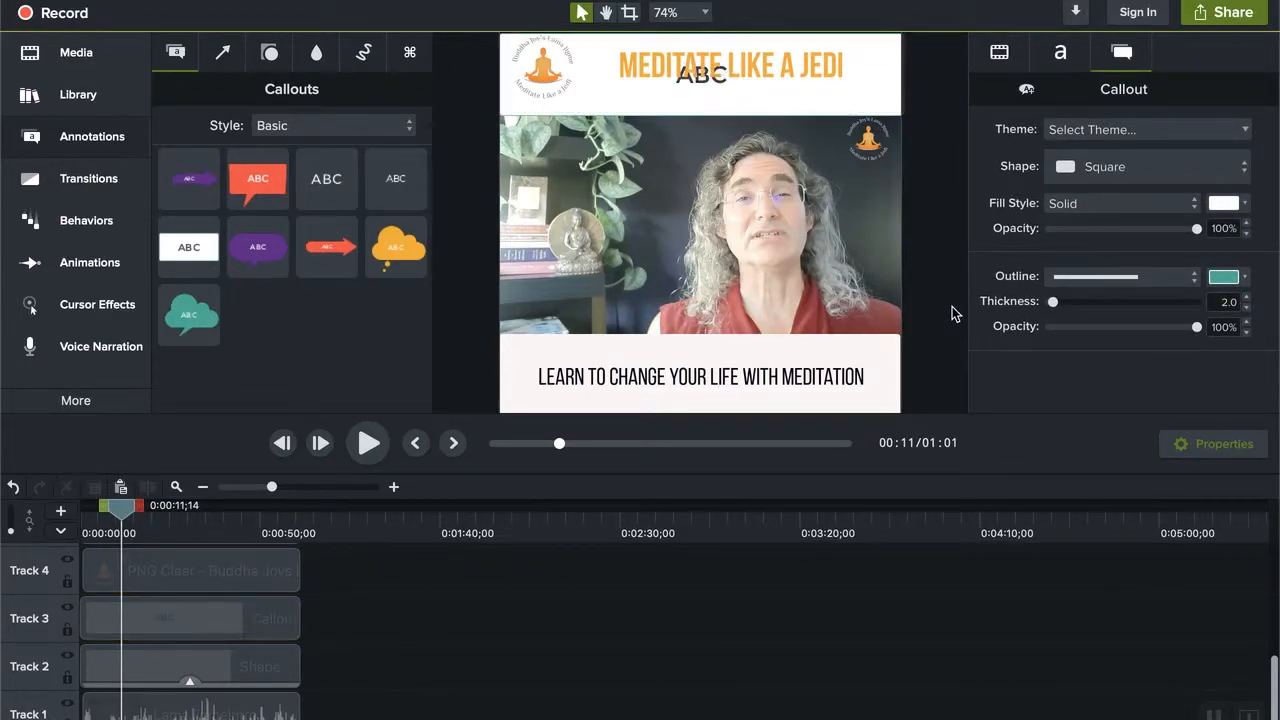
Move the MEDITATE LIKE A JEDI title away from the ABC text, then delete the white callout and undo that deletion
{"action": "left_click", "coordinate": [769, 72]}
{"action": "left_click_drag", "start_coordinate": [769, 72], "coordinate": [885, 70]}
{"action": "left_click", "coordinate": [698, 76]}
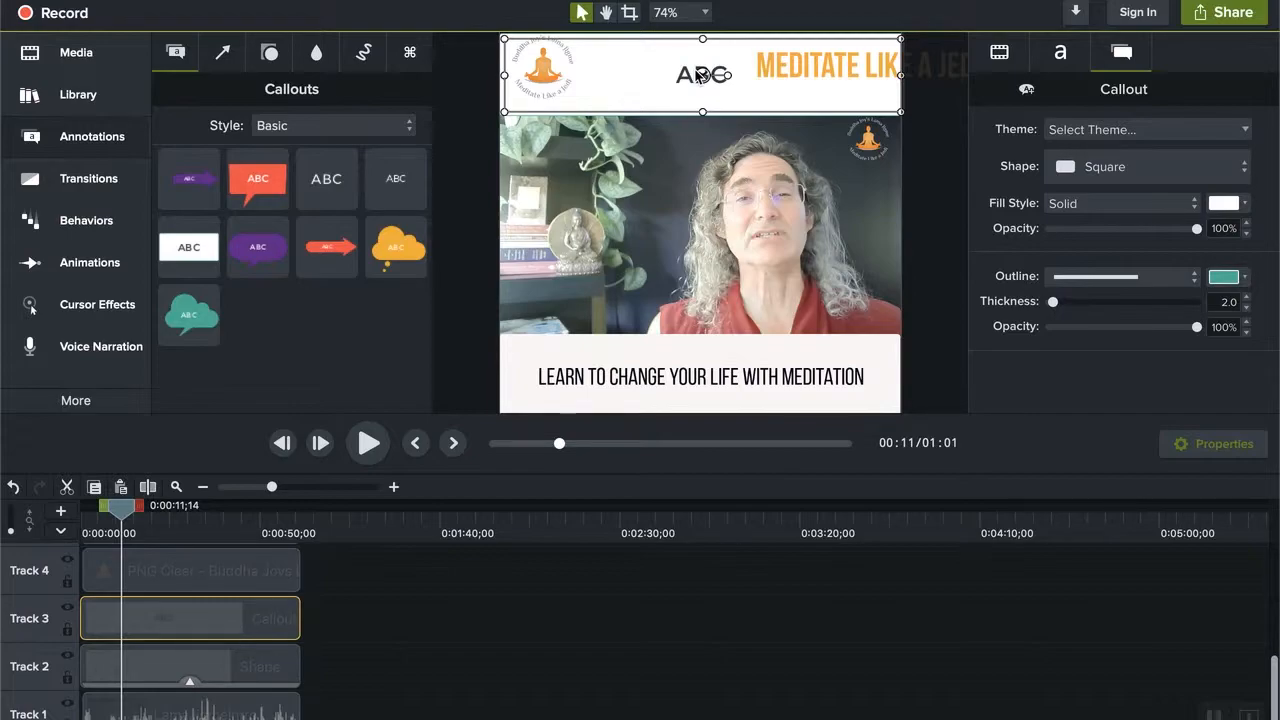
{"action": "key", "text": "Delete"}
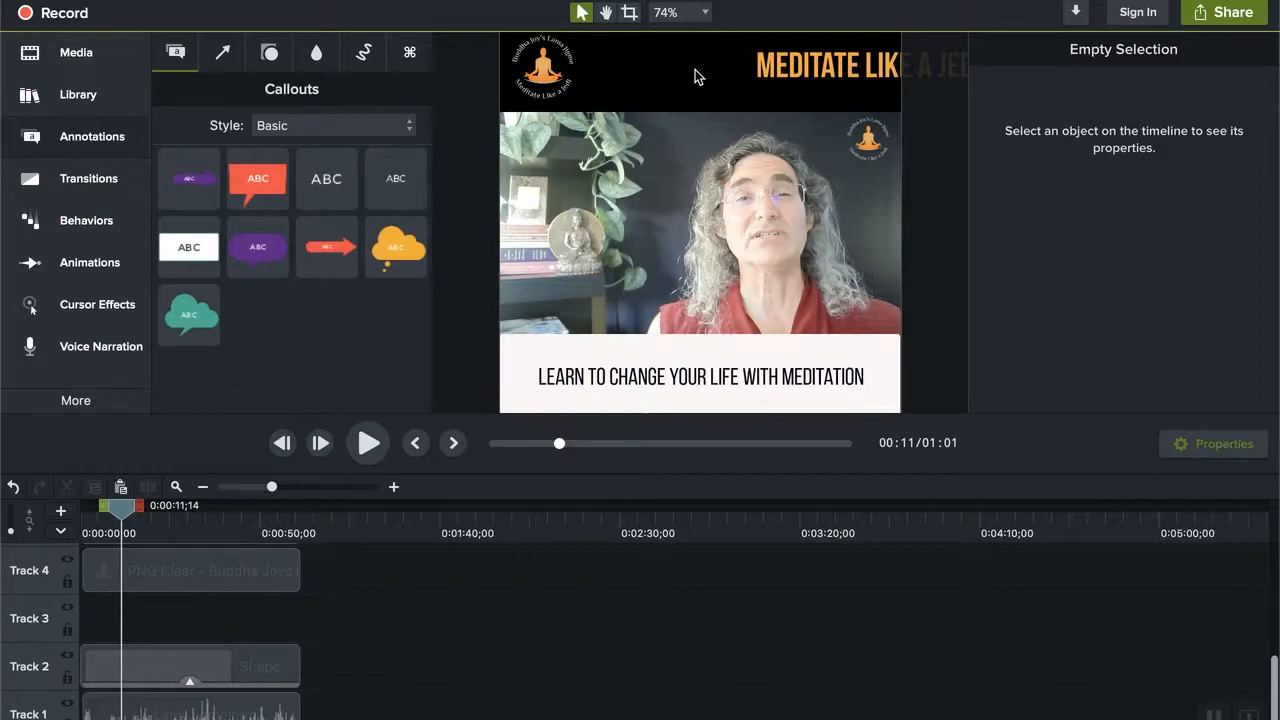
{"action": "left_click", "coordinate": [228, 0]}
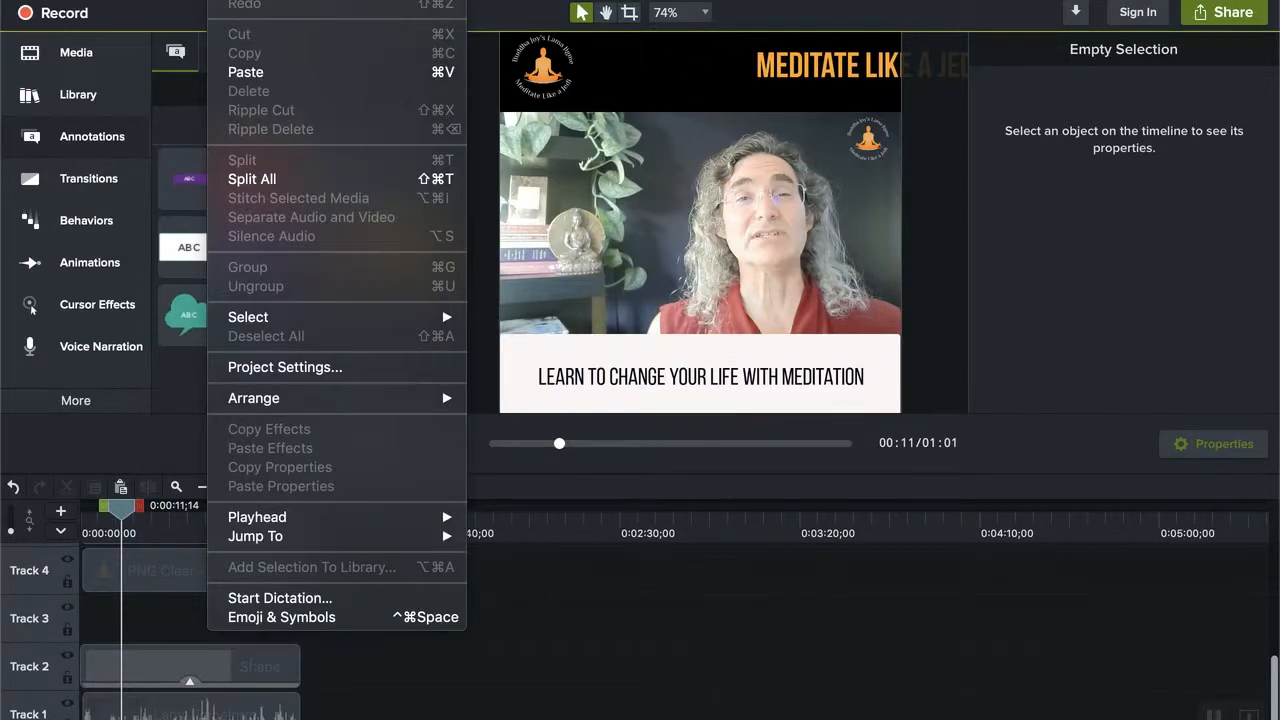
{"action": "key", "text": "super+z"}
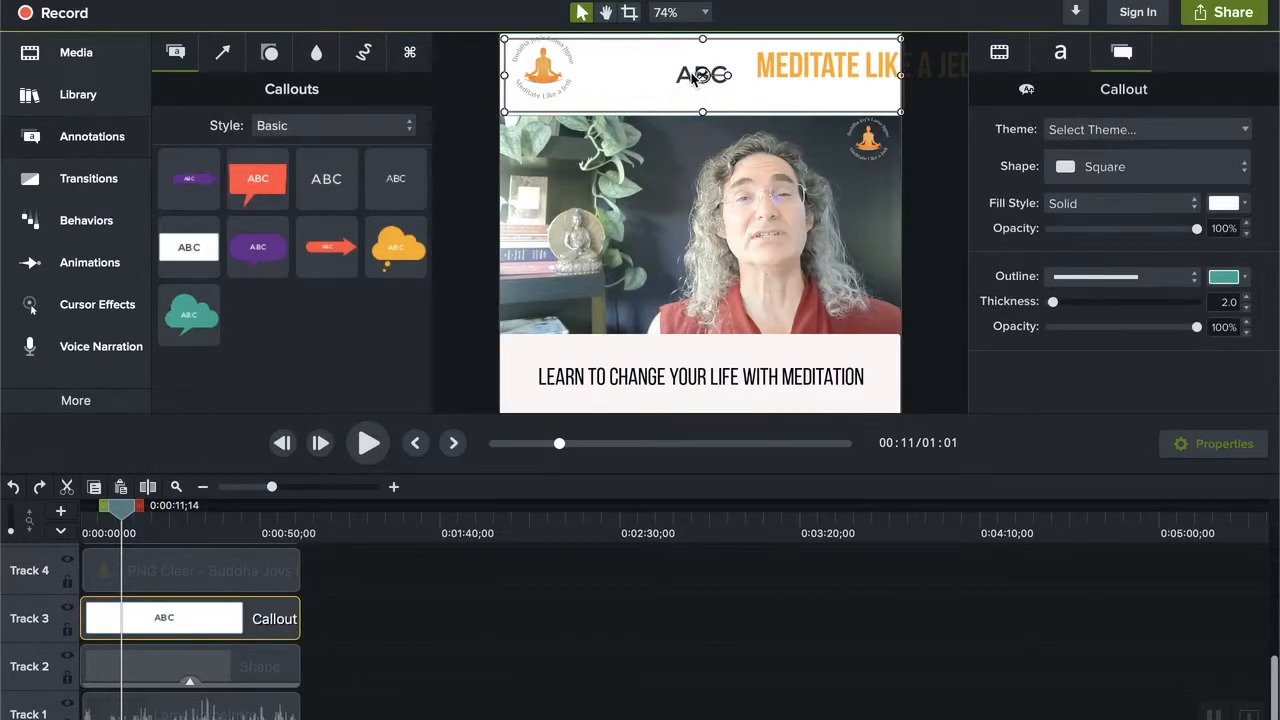
Delete the white ABC callout from the header and move the MEDITATE LIKE A JEDI title back beside the logo
{"action": "left_click", "coordinate": [821, 58]}
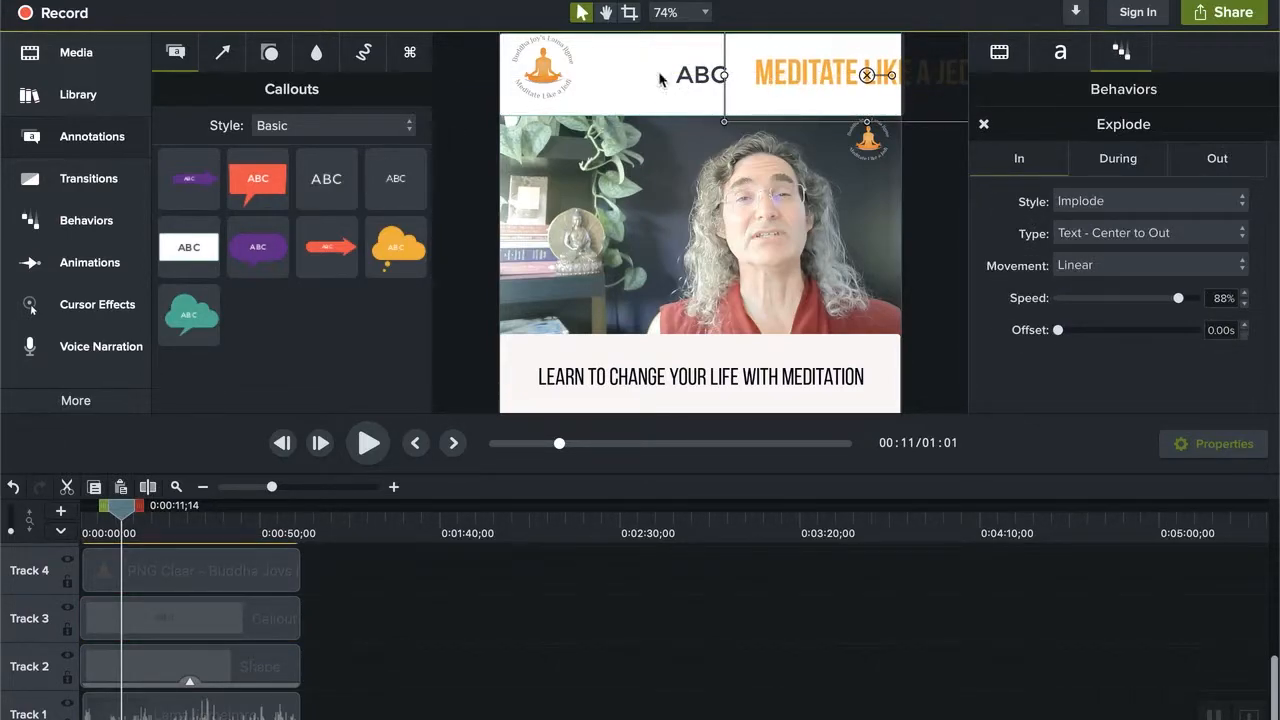
{"action": "left_click", "coordinate": [704, 79]}
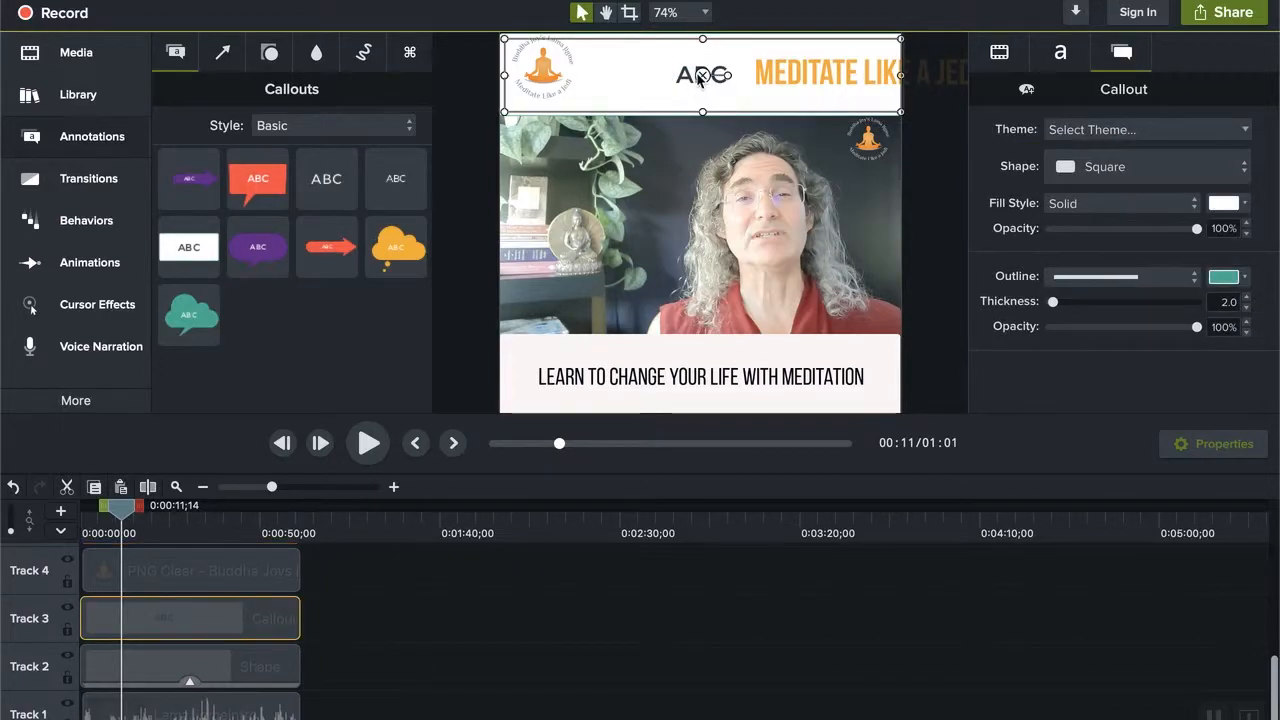
{"action": "key", "text": "Delete"}
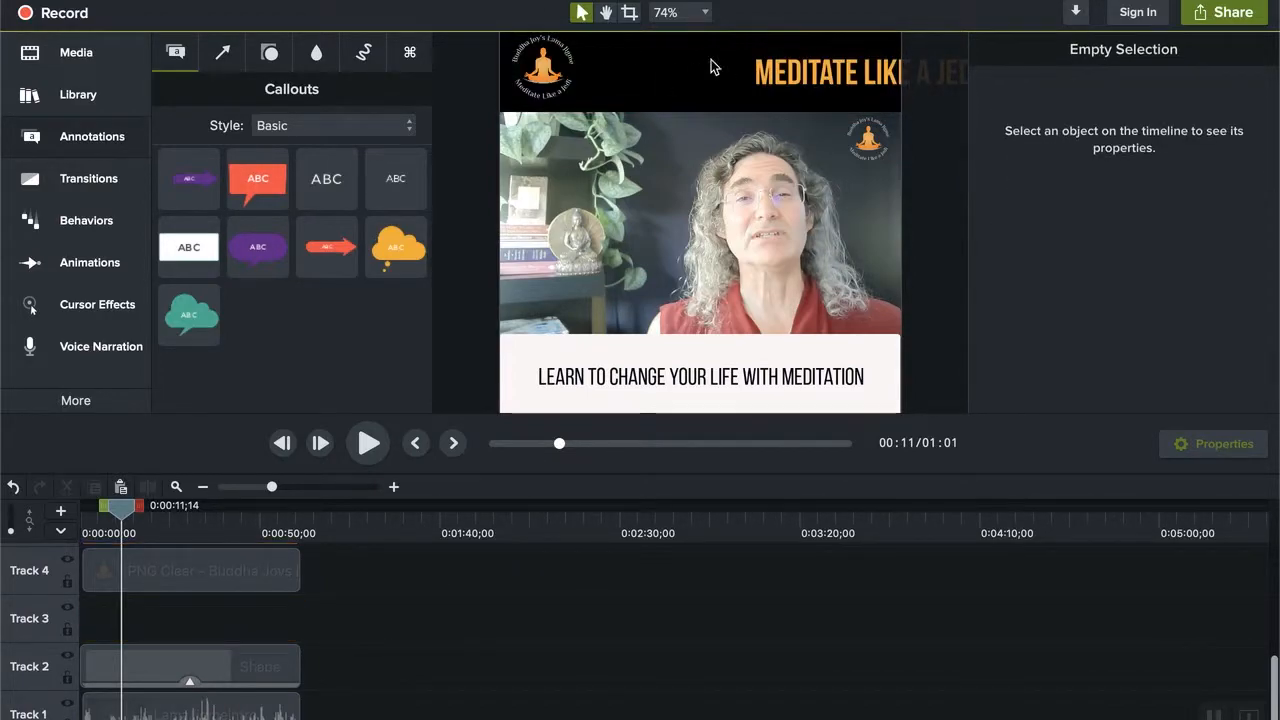
{"action": "key", "text": "super+z"}
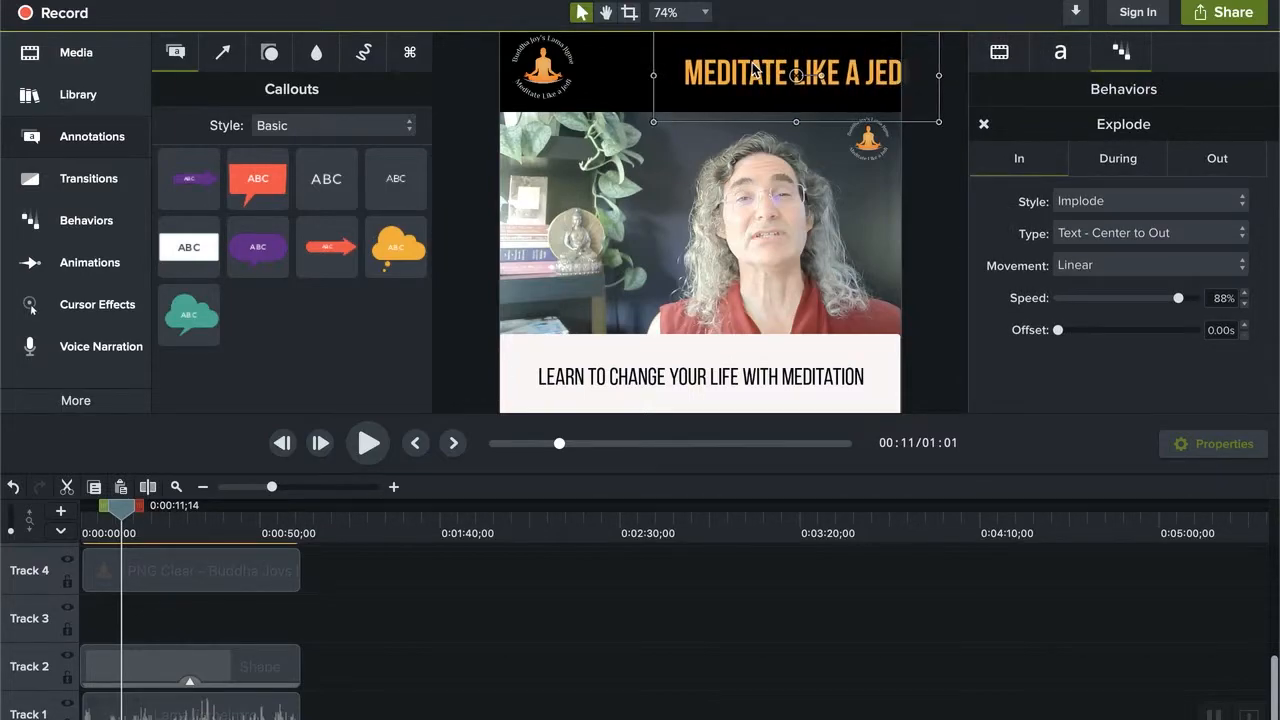
{"action": "left_click_drag", "start_coordinate": [703, 66], "coordinate": [716, 66]}
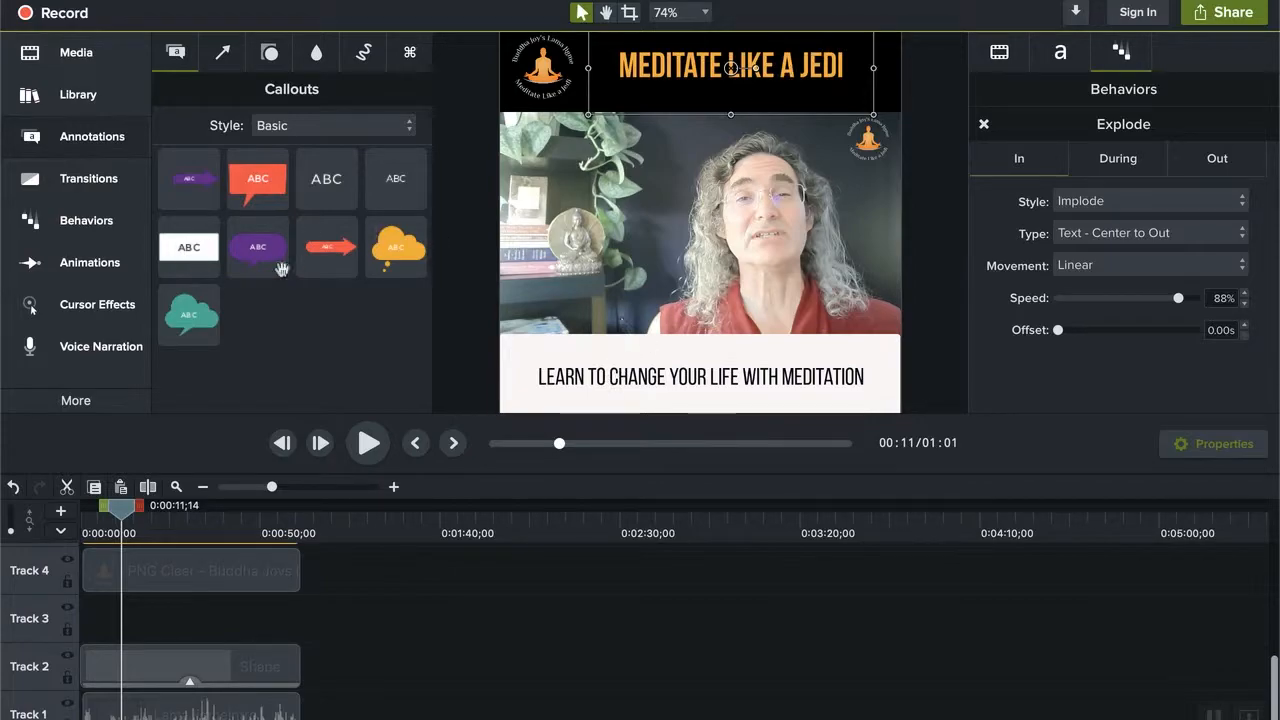
Add a white rectangle shape above the main video and stretch it across the canvas width to fill the header area
{"action": "left_click", "coordinate": [316, 54]}
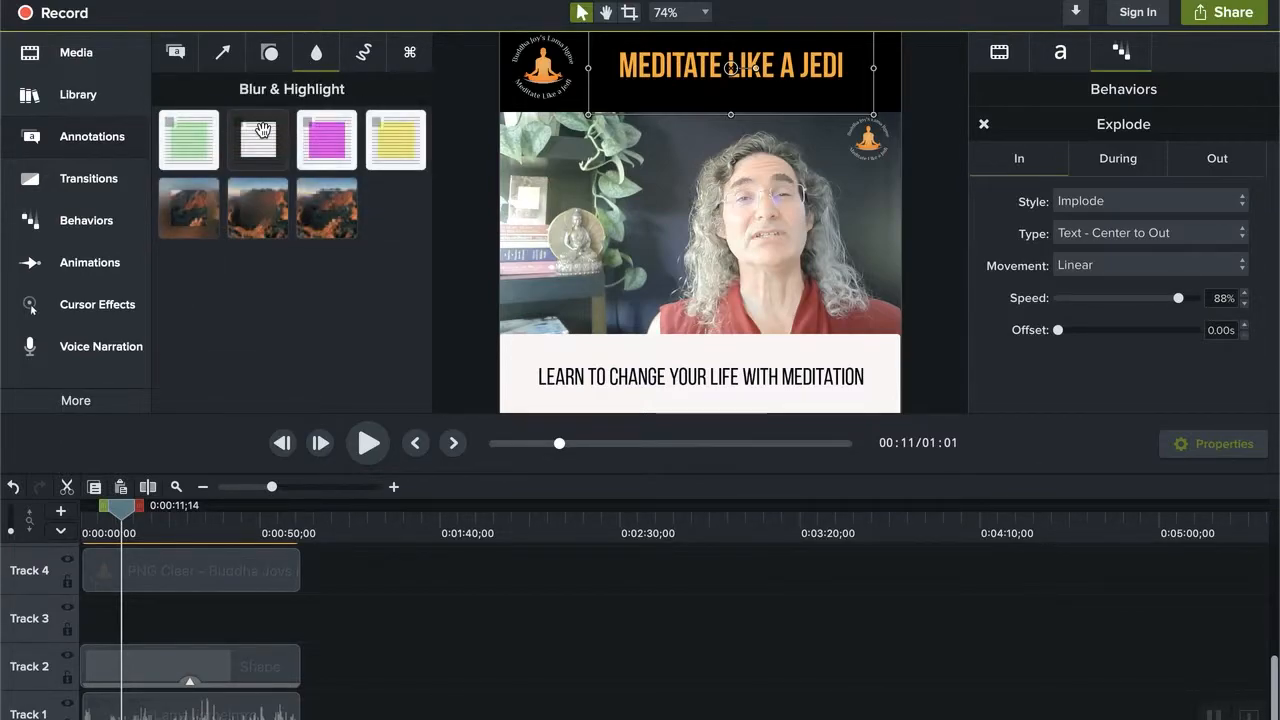
{"action": "left_click", "coordinate": [270, 55]}
{"action": "left_click", "coordinate": [188, 183]}
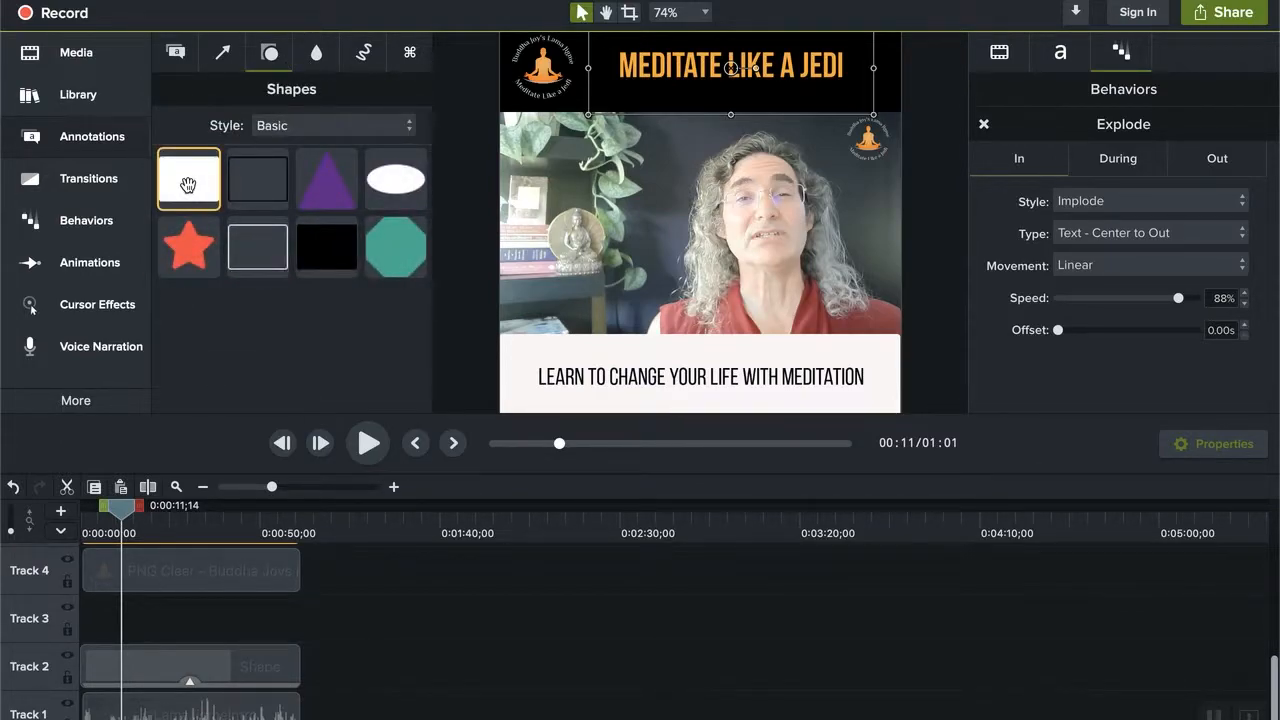
{"action": "left_click_drag", "start_coordinate": [188, 183], "coordinate": [700, 115]}
{"action": "left_click_drag", "start_coordinate": [700, 34], "coordinate": [501, 77]}
{"action": "left_click_drag", "start_coordinate": [745, 75], "coordinate": [901, 85]}
{"action": "left_click_drag", "start_coordinate": [701, 38], "coordinate": [701, 33]}
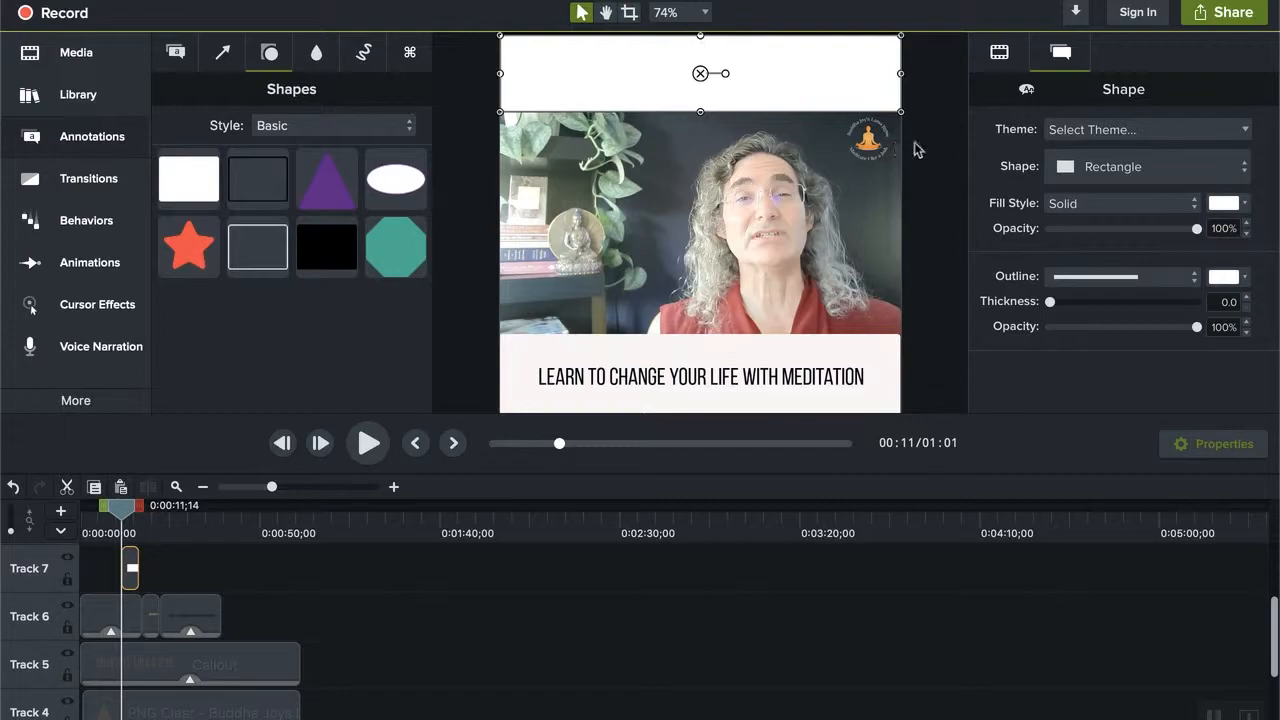
Move the new white rectangle's clip from Track 7 down to the start of the empty Track 3, beneath the title and logo
{"action": "left_click", "coordinate": [288, 653]}
{"action": "scroll", "coordinate": [288, 653], "scroll_direction": "down", "scroll_amount": 2}
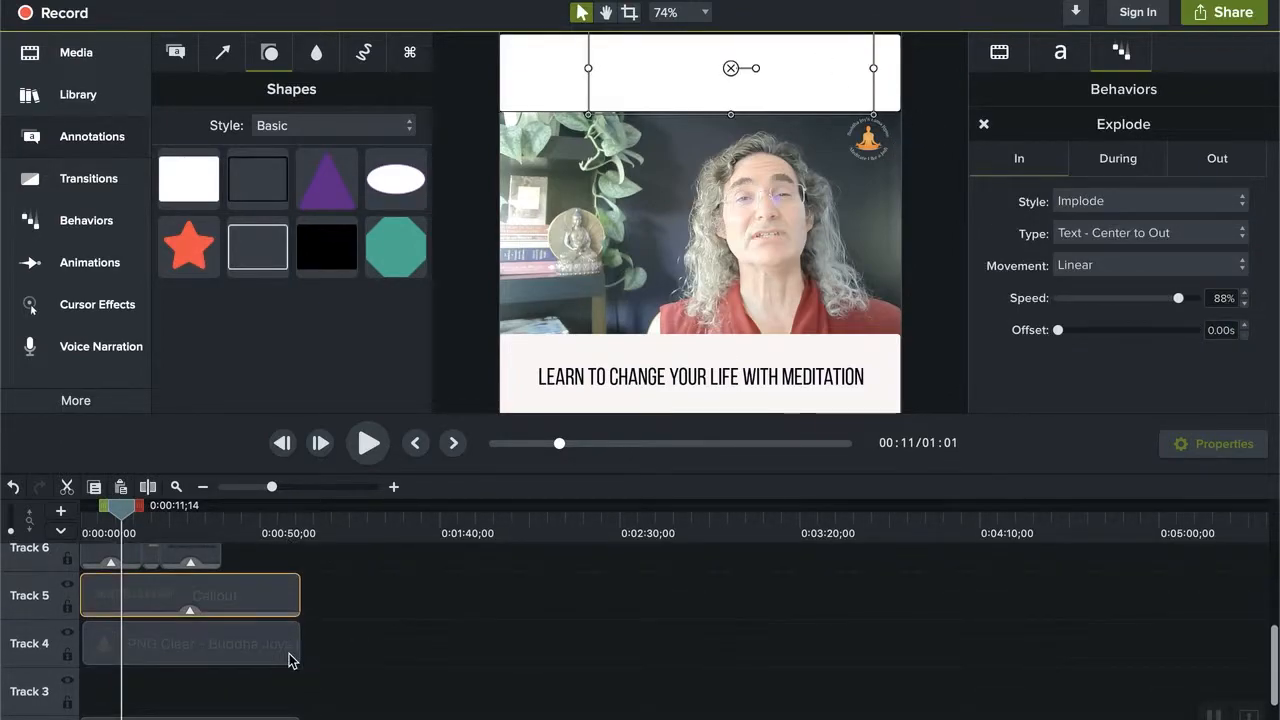
{"action": "scroll", "coordinate": [276, 658], "scroll_direction": "up", "scroll_amount": 2}
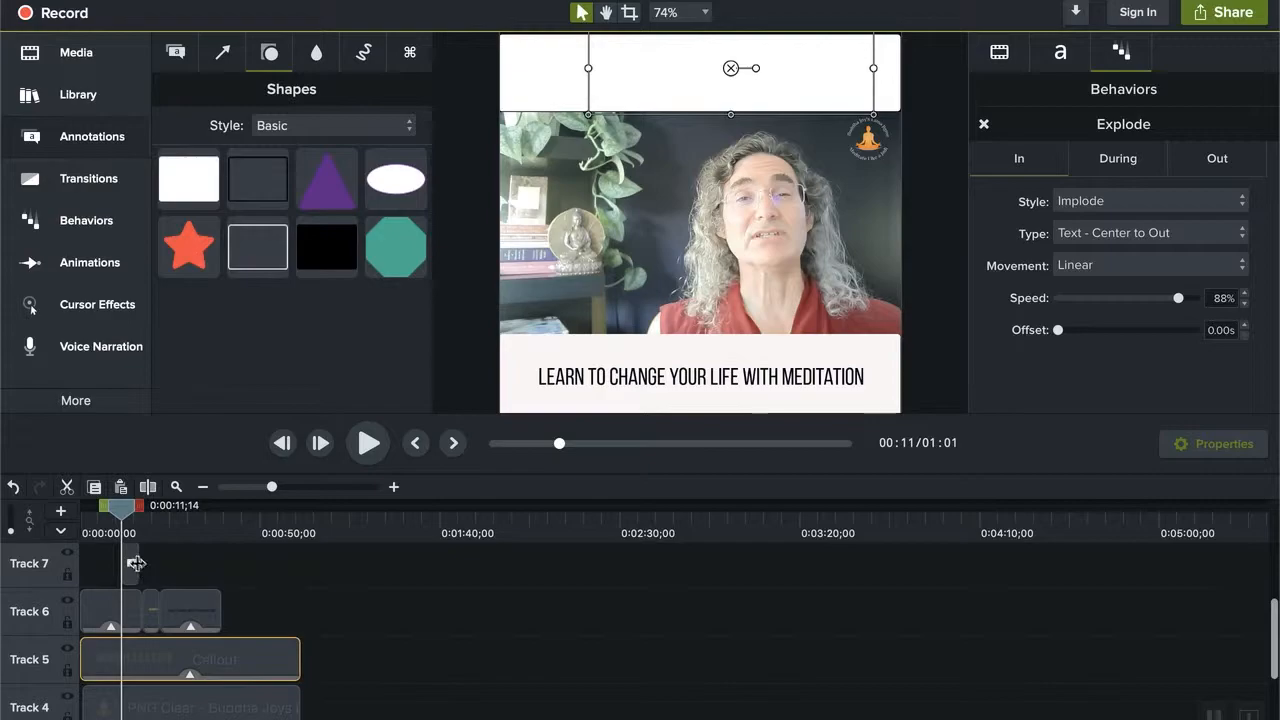
{"action": "left_click_drag", "start_coordinate": [133, 565], "coordinate": [92, 719]}
{"action": "scroll", "coordinate": [234, 692], "scroll_direction": "down", "scroll_amount": 3}
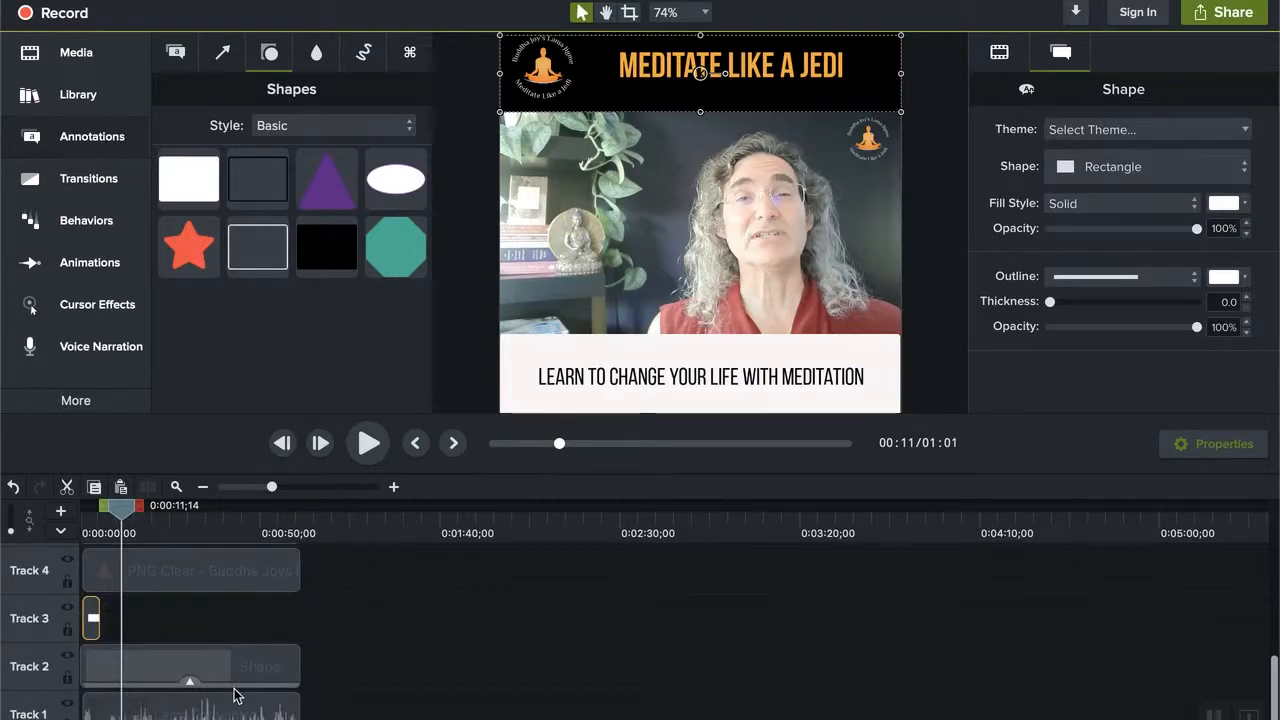
Scrub back to about 2 seconds and examine the header's title, white rectangle and logo, plus the logo's source image in the Media Bin
{"action": "left_click_drag", "start_coordinate": [121, 508], "coordinate": [84, 513]}
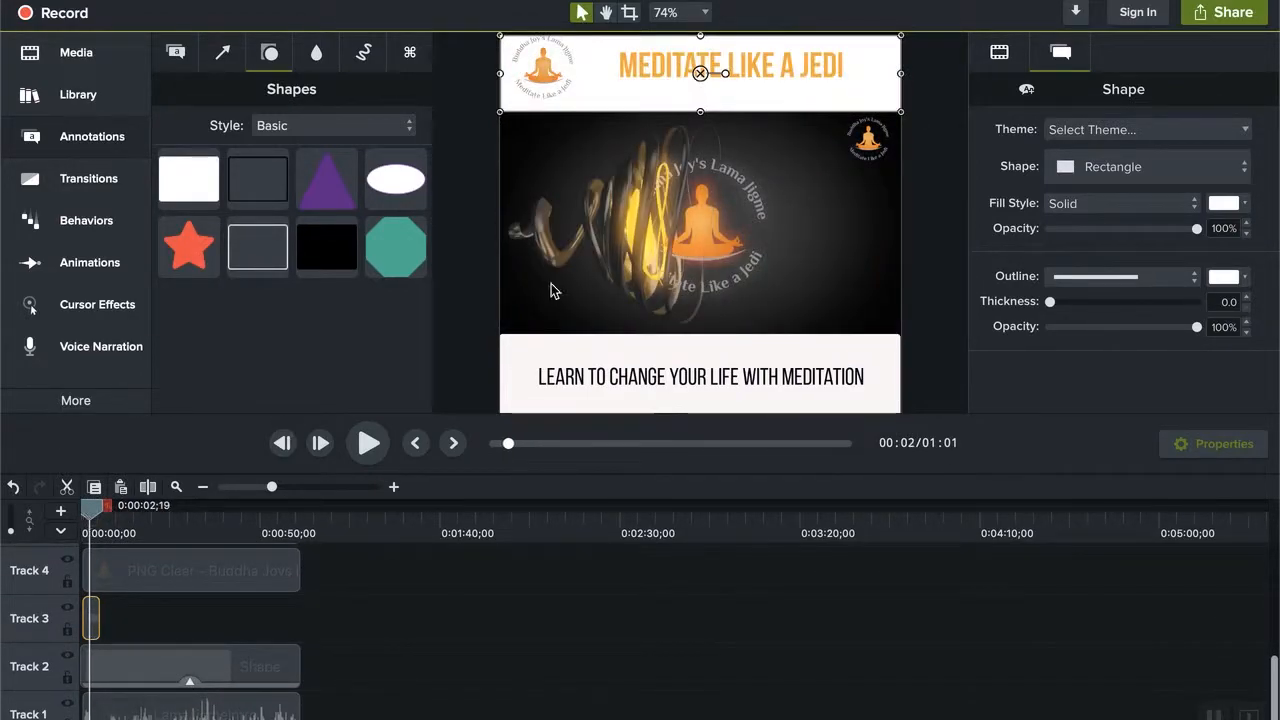
{"action": "left_click", "coordinate": [927, 167]}
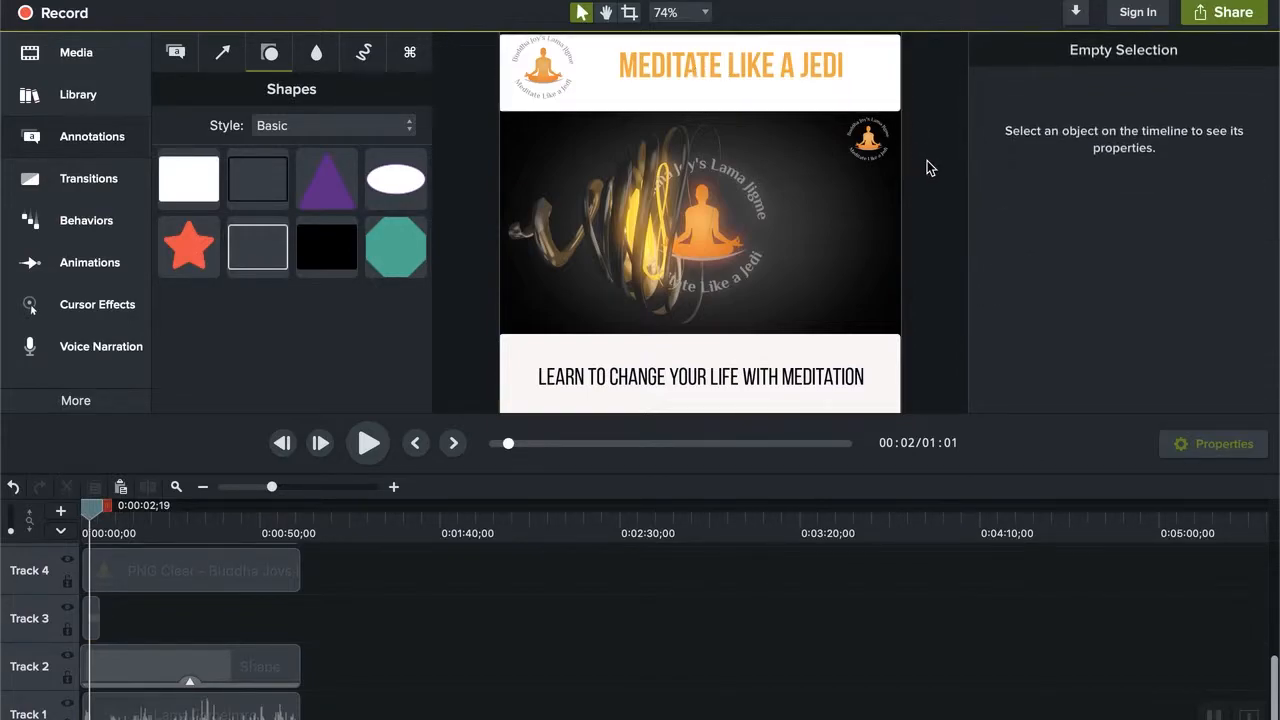
{"action": "left_click", "coordinate": [790, 71]}
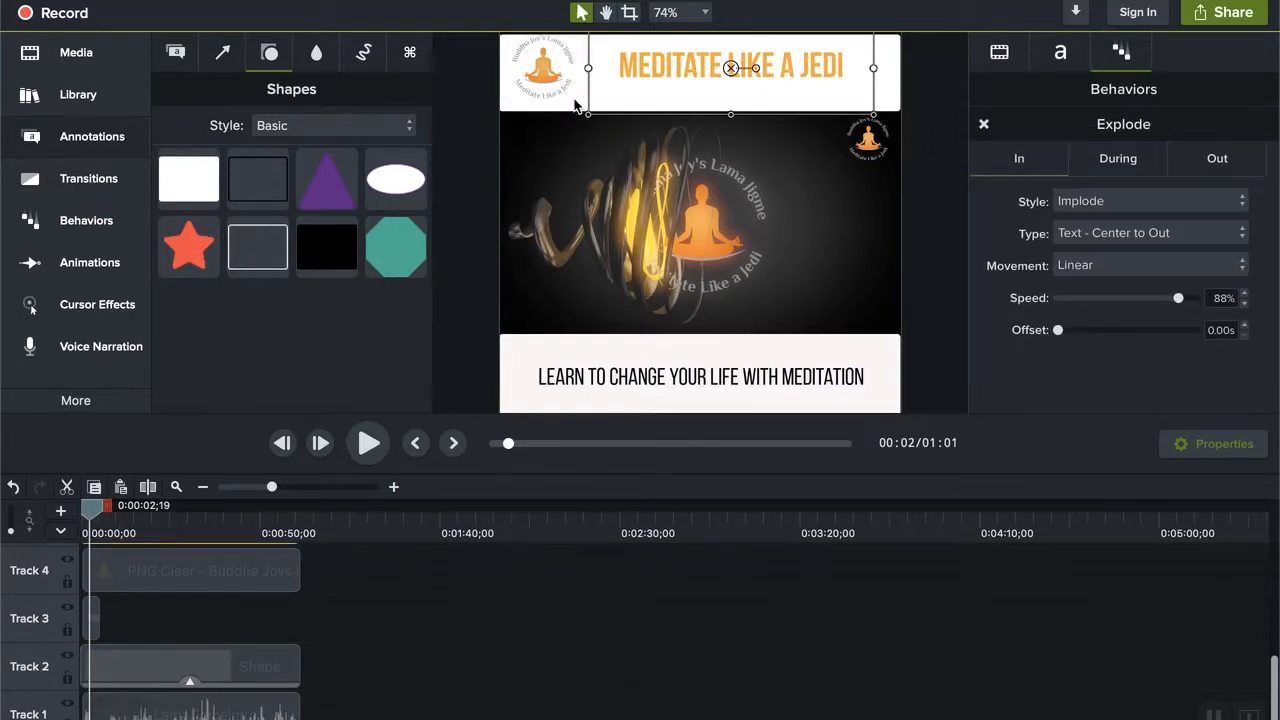
{"action": "left_click", "coordinate": [575, 105]}
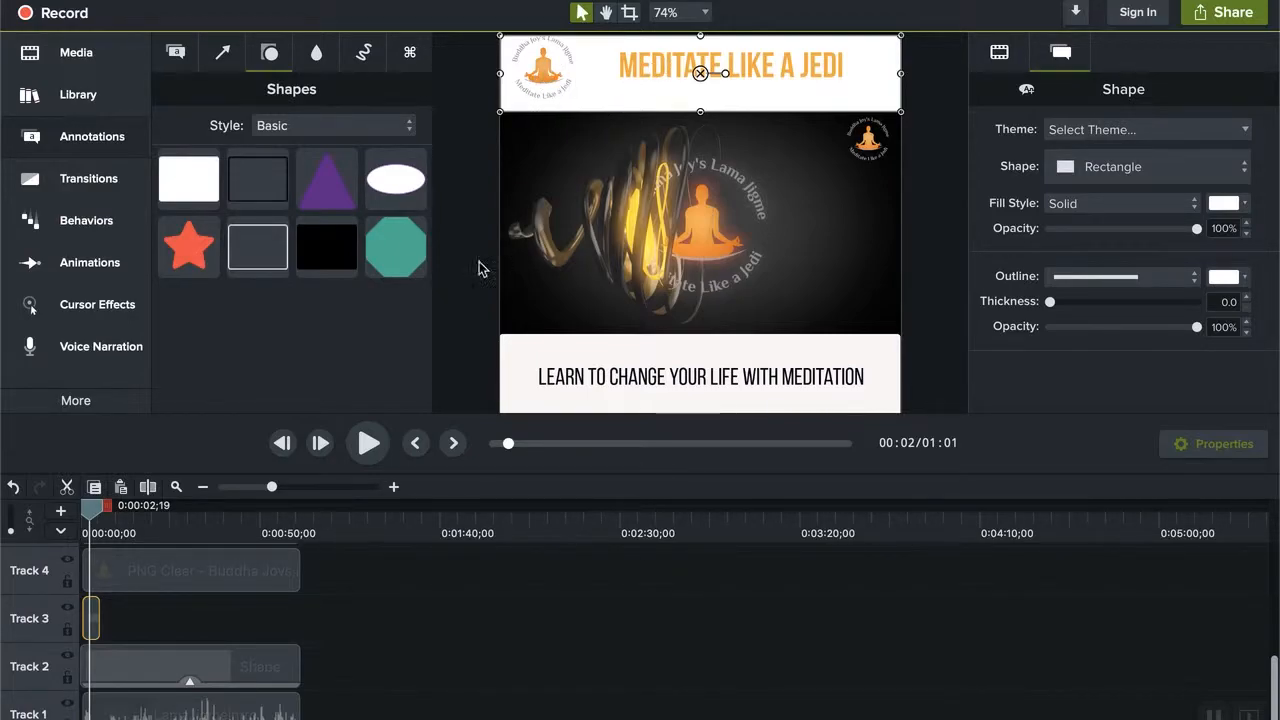
{"action": "left_click", "coordinate": [547, 70]}
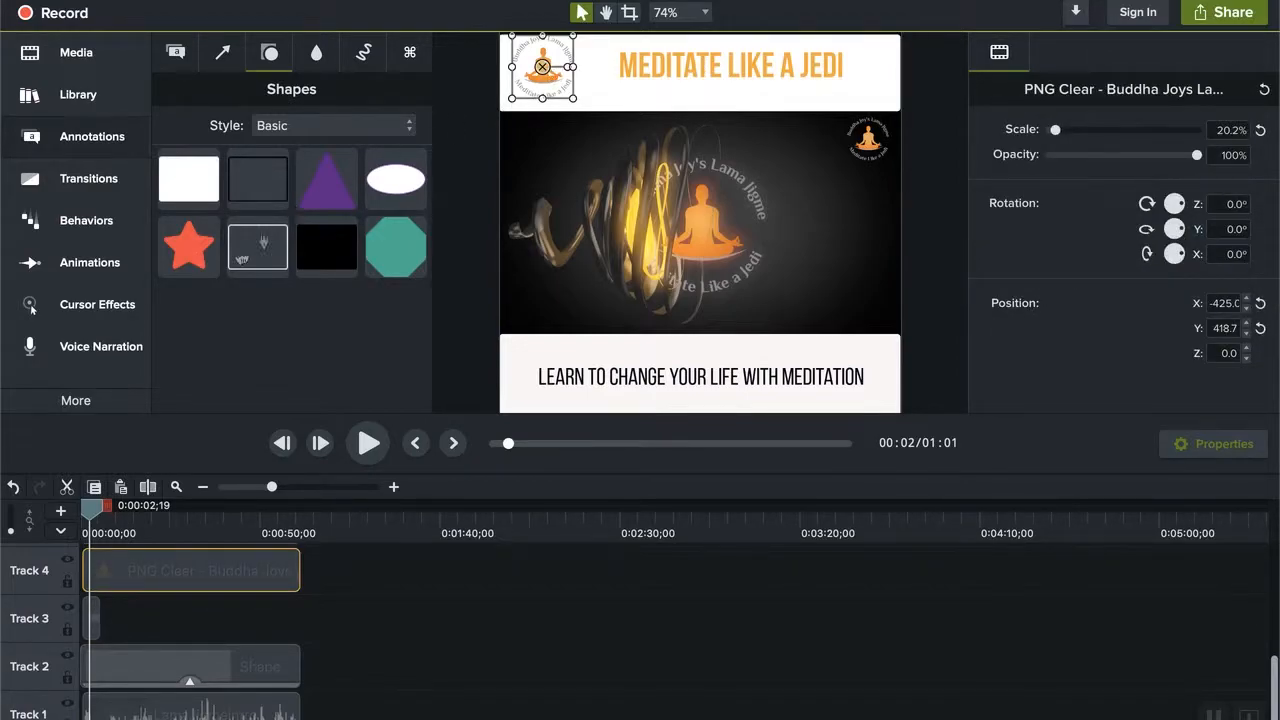
{"action": "left_click", "coordinate": [72, 60]}
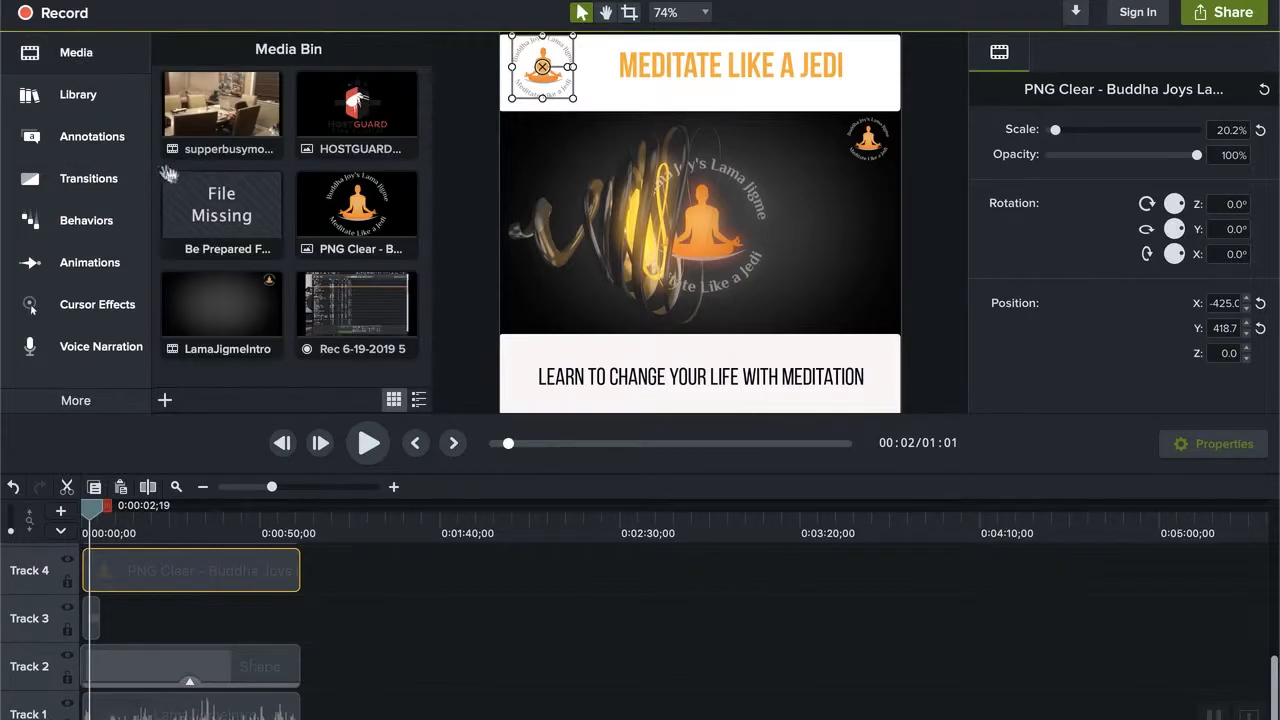
{"action": "mouse_move", "coordinate": [356, 214]}
{"action": "left_mouse_down"}
{"action": "mouse_move", "coordinate": [597, 198]}
{"action": "mouse_move", "coordinate": [637, 175]}
{"action": "mouse_move", "coordinate": [560, 95]}
{"action": "mouse_move", "coordinate": [567, 74]}
{"action": "mouse_move", "coordinate": [563, 223]}
{"action": "mouse_move", "coordinate": [369, 258]}
{"action": "mouse_move", "coordinate": [357, 205]}
{"action": "left_mouse_up"}
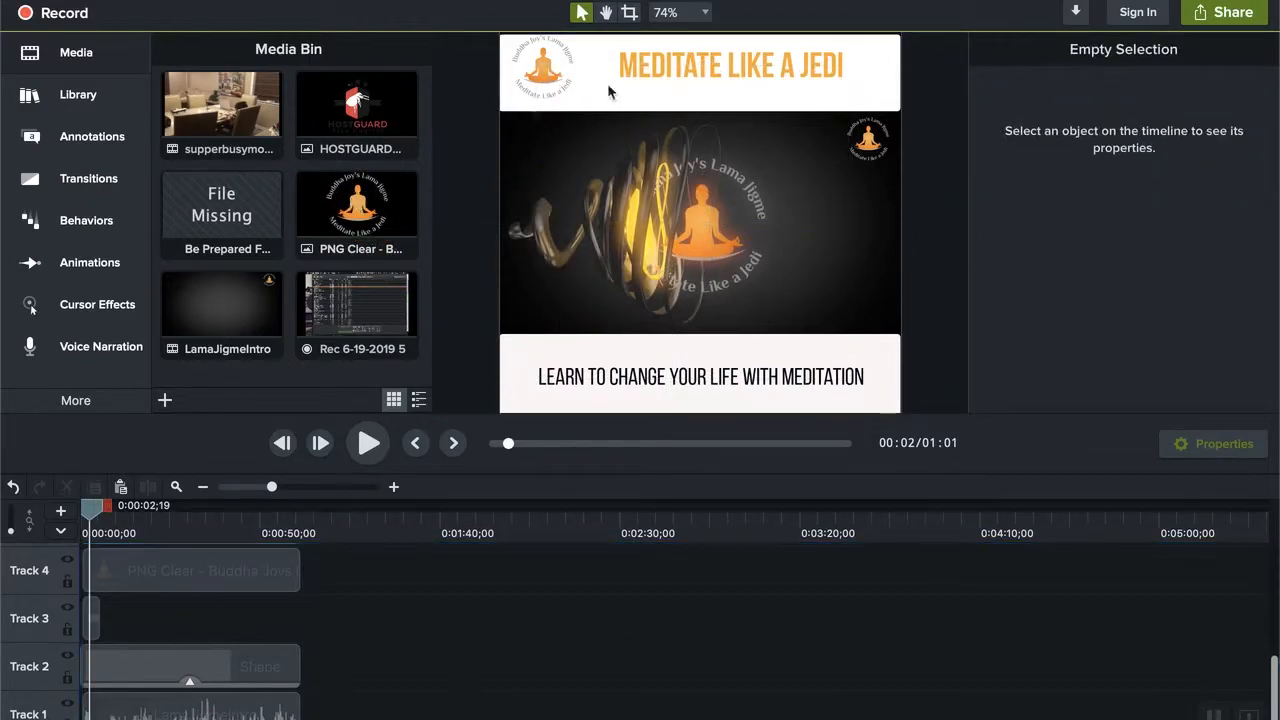
Stretch the white header rectangle up to the canvas's upper edge and check how the footer rectangle fits along the lower edge
{"action": "left_click", "coordinate": [738, 72]}
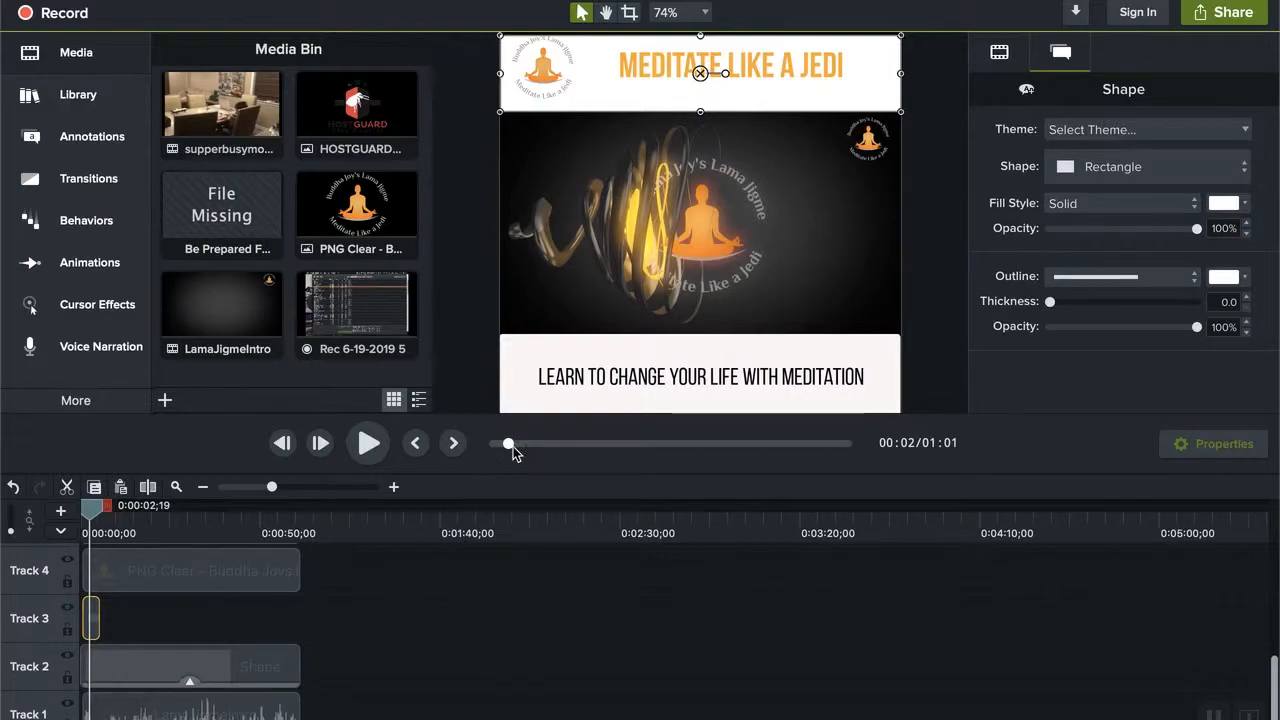
{"action": "left_click_drag", "start_coordinate": [508, 444], "coordinate": [502, 444]}
{"action": "scroll", "coordinate": [475, 272], "scroll_direction": "up", "scroll_amount": 2}
{"action": "scroll", "coordinate": [475, 272], "scroll_direction": "down", "scroll_amount": 3}
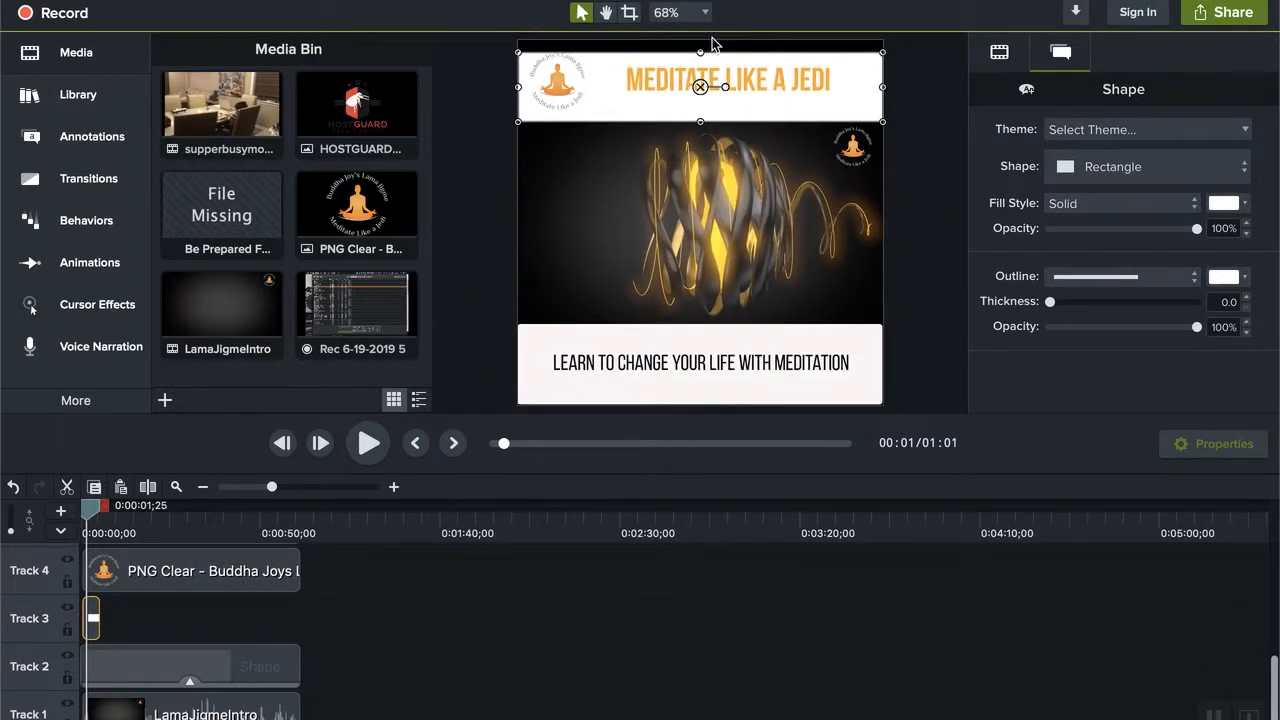
{"action": "left_click_drag", "start_coordinate": [700, 51], "coordinate": [700, 44]}
{"action": "left_click", "coordinate": [444, 220]}
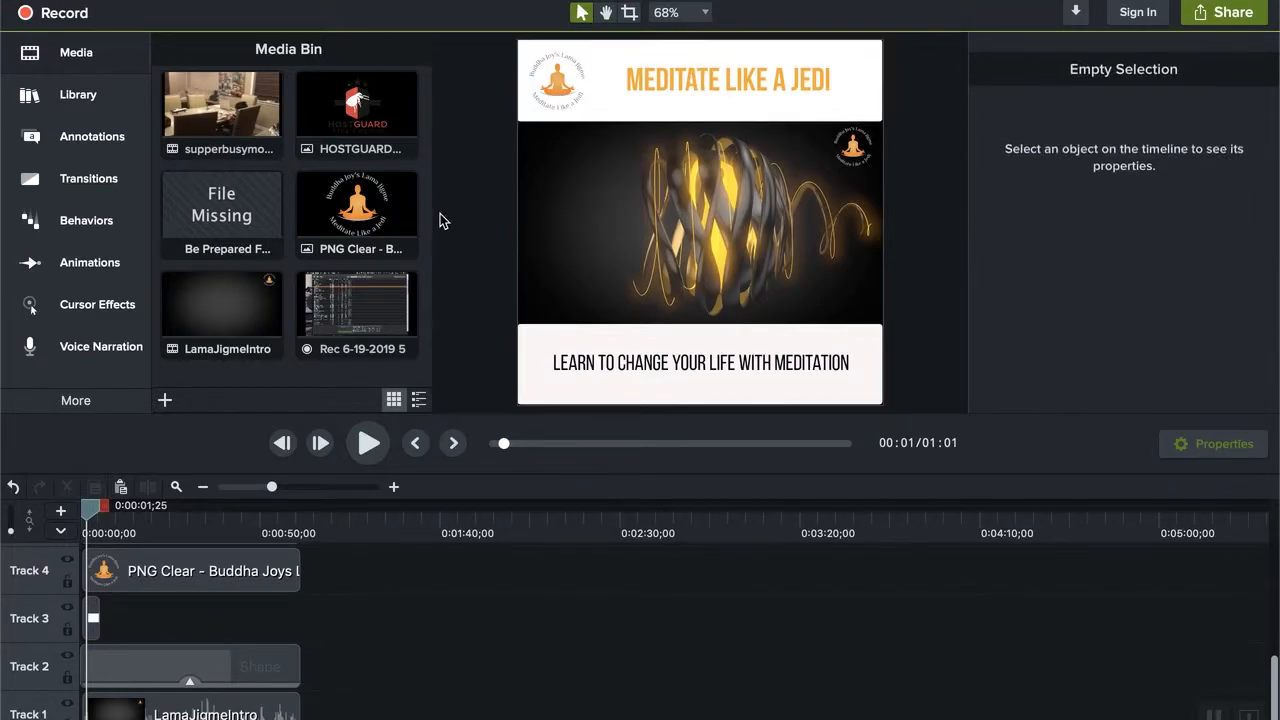
{"action": "left_click", "coordinate": [817, 391]}
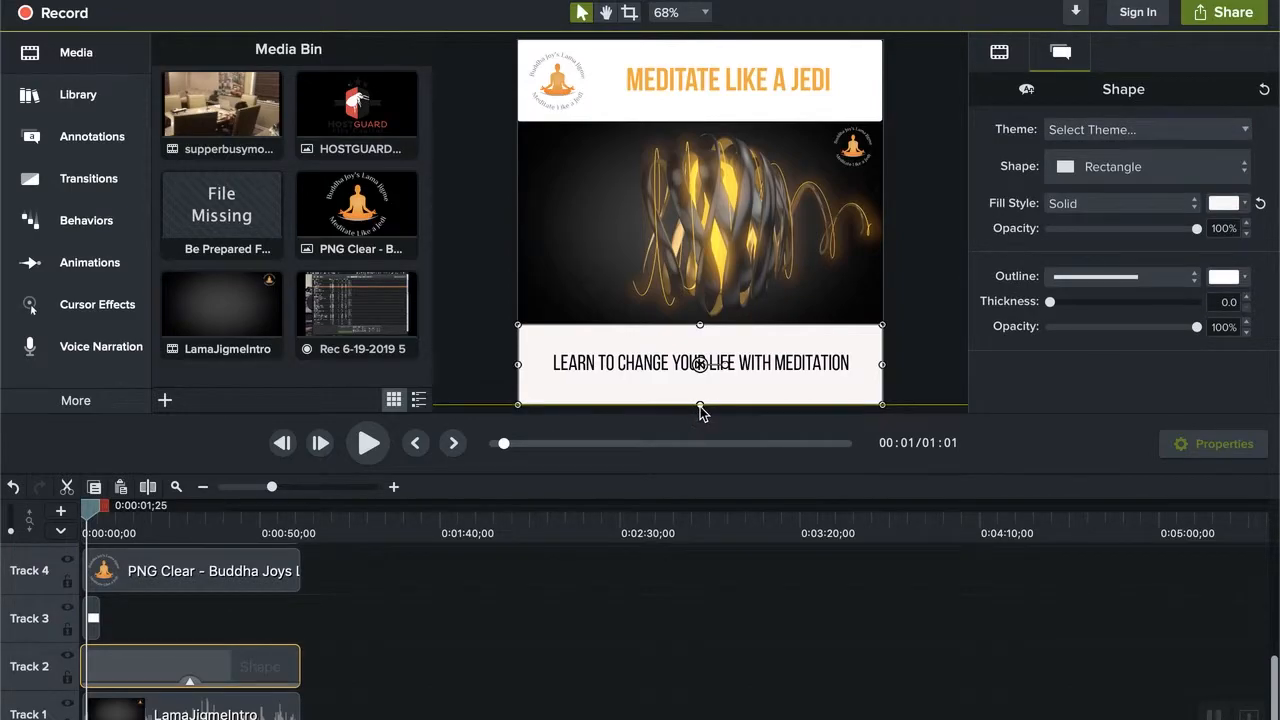
{"action": "left_click", "coordinate": [916, 293]}
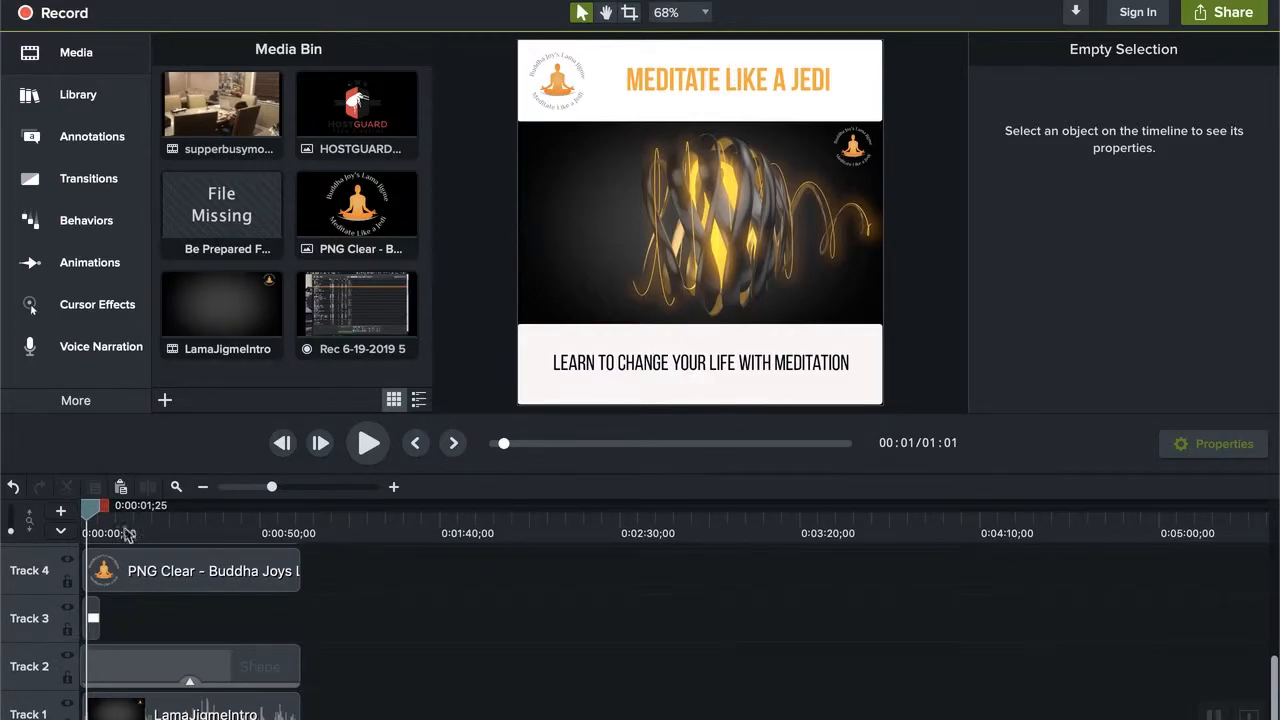
Extend the header rectangle's clip on Track 3 to end together with the logo clip on Track 4
{"action": "mouse_move", "coordinate": [89, 511]}
{"action": "left_mouse_down"}
{"action": "mouse_move", "coordinate": [115, 509]}
{"action": "mouse_move", "coordinate": [89, 507]}
{"action": "left_mouse_up"}
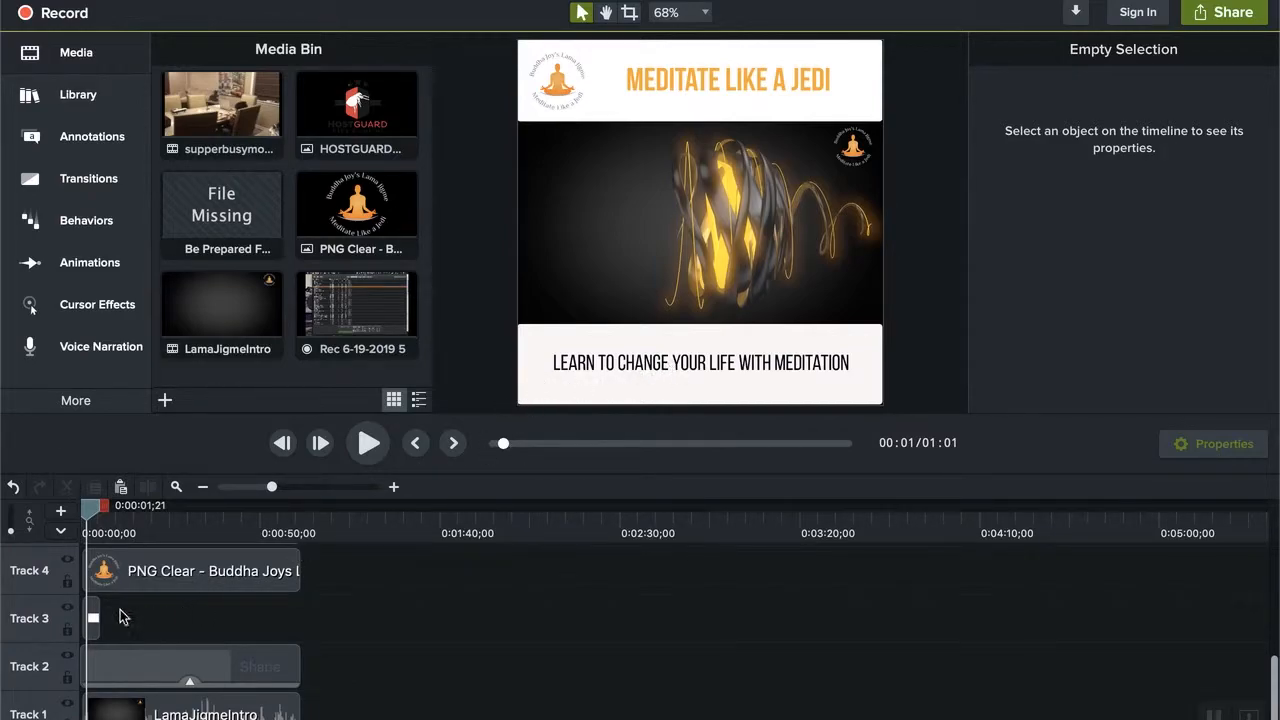
{"action": "left_click_drag", "start_coordinate": [96, 613], "coordinate": [148, 619]}
{"action": "left_click_drag", "start_coordinate": [248, 635], "coordinate": [300, 634]}
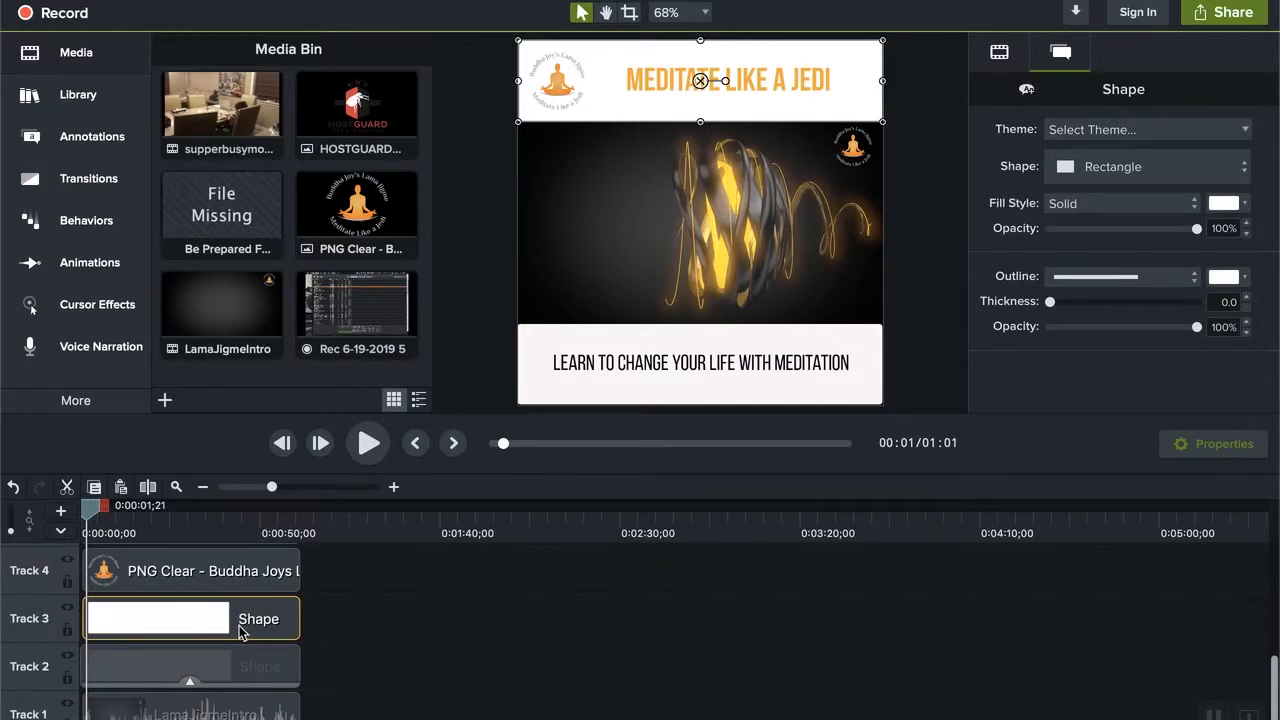
Move the main video clip from Track 1 up to Track 2 so that it sits above the footer rectangle
{"action": "left_click_drag", "start_coordinate": [93, 508], "coordinate": [241, 545]}
{"action": "left_click", "coordinate": [631, 235]}
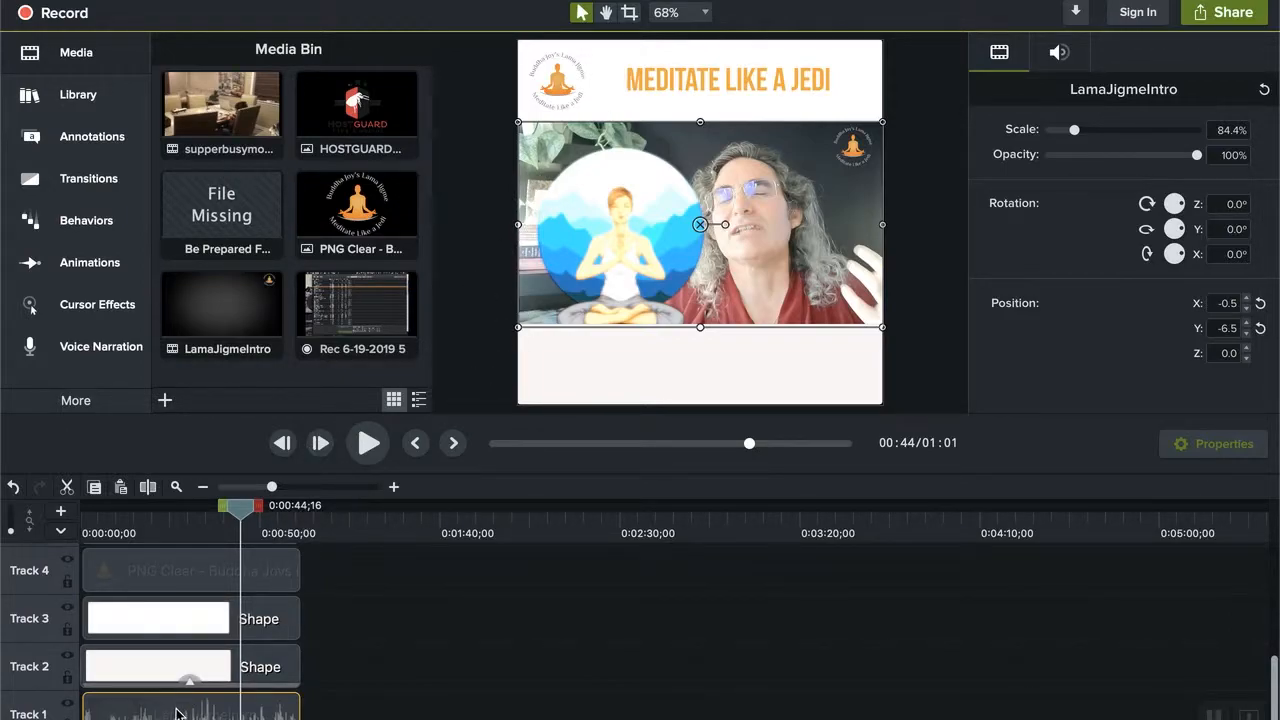
{"action": "left_click_drag", "start_coordinate": [176, 712], "coordinate": [180, 670]}
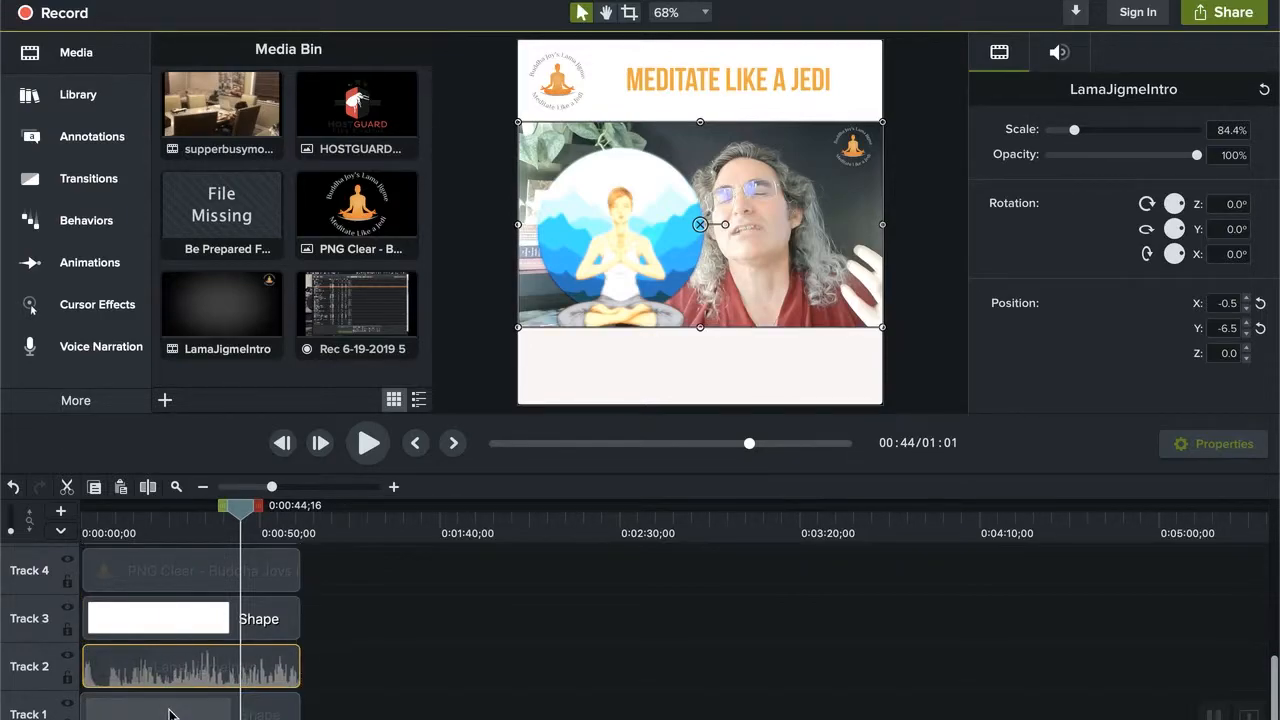
{"action": "left_click", "coordinate": [170, 712]}
{"action": "left_click", "coordinate": [186, 617]}
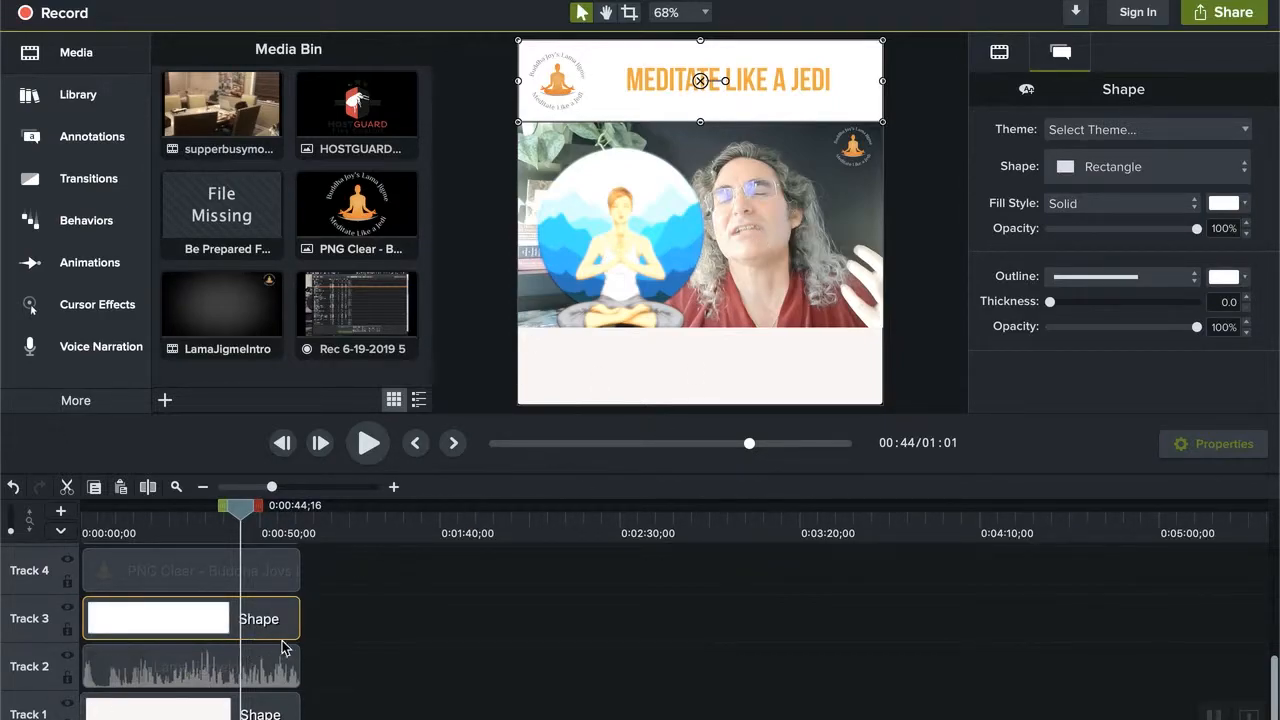
Scrub through the first 30 seconds and examine the Track 6 footer captions with their behaviors, plus the header title and rectangle
{"action": "left_click_drag", "start_coordinate": [243, 507], "coordinate": [146, 524]}
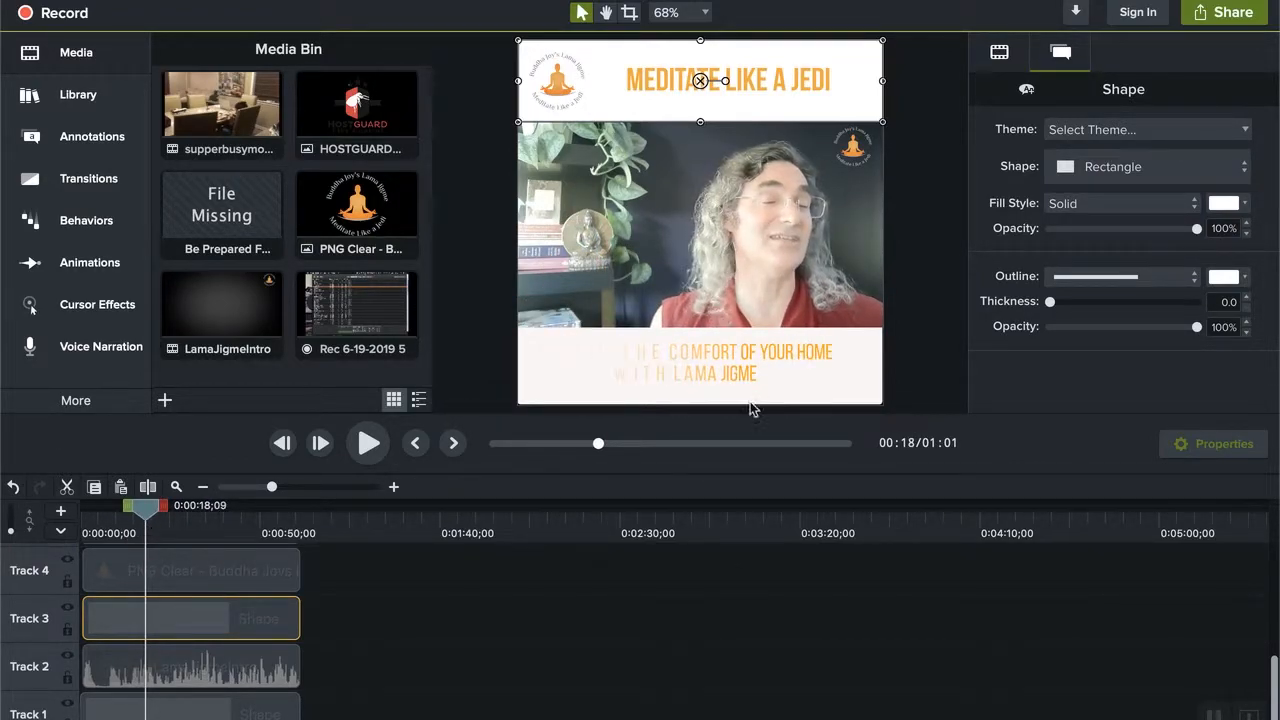
{"action": "scroll", "coordinate": [210, 676], "scroll_direction": "up", "scroll_amount": 3}
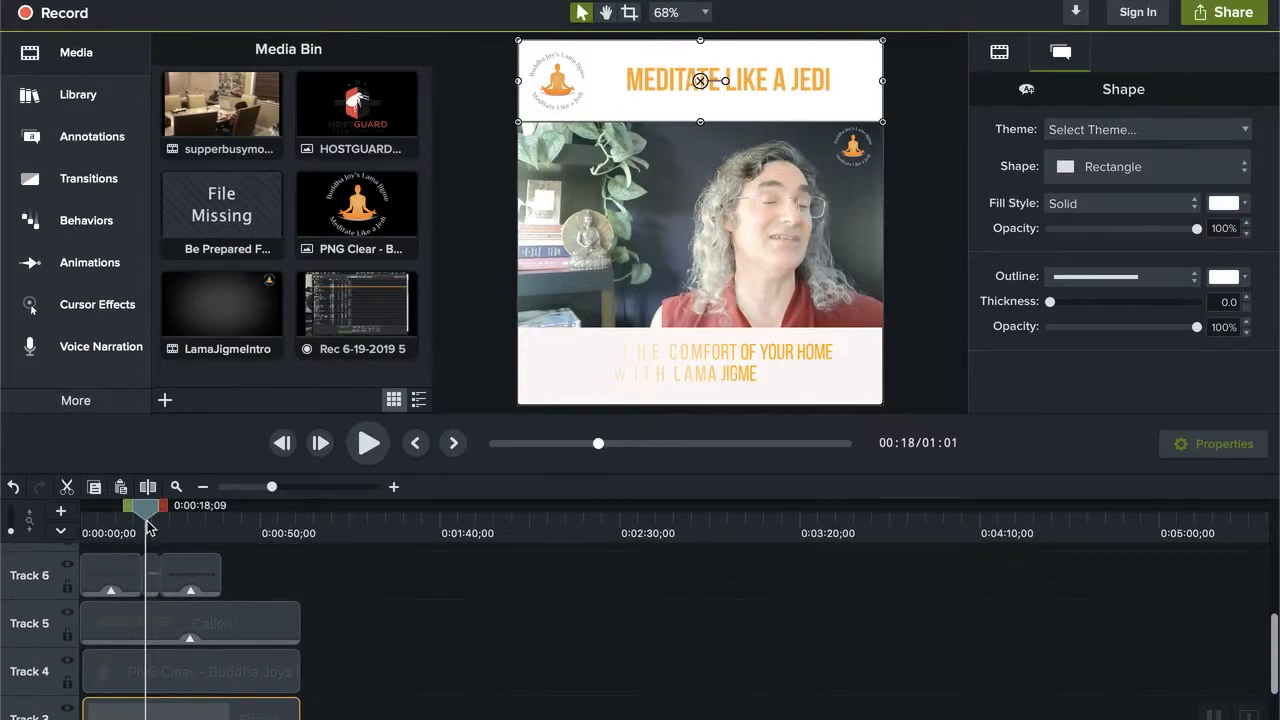
{"action": "left_click_drag", "start_coordinate": [150, 515], "coordinate": [88, 515]}
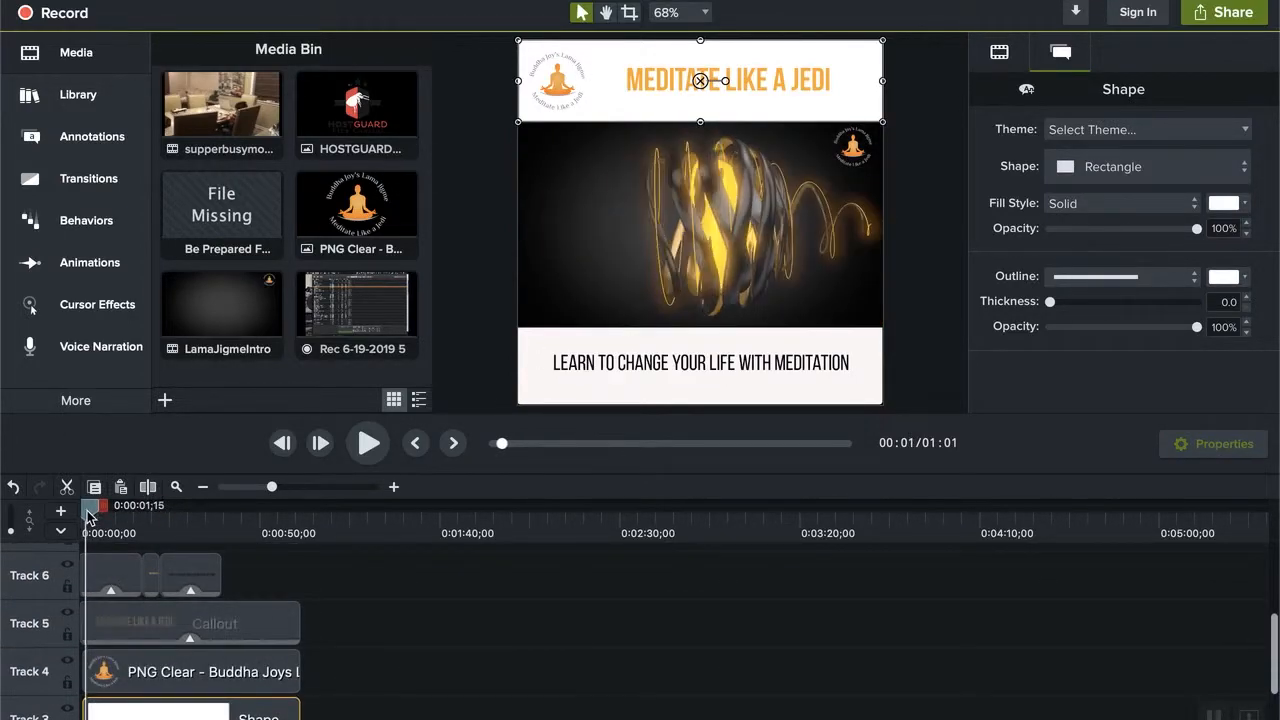
{"action": "left_click", "coordinate": [123, 577]}
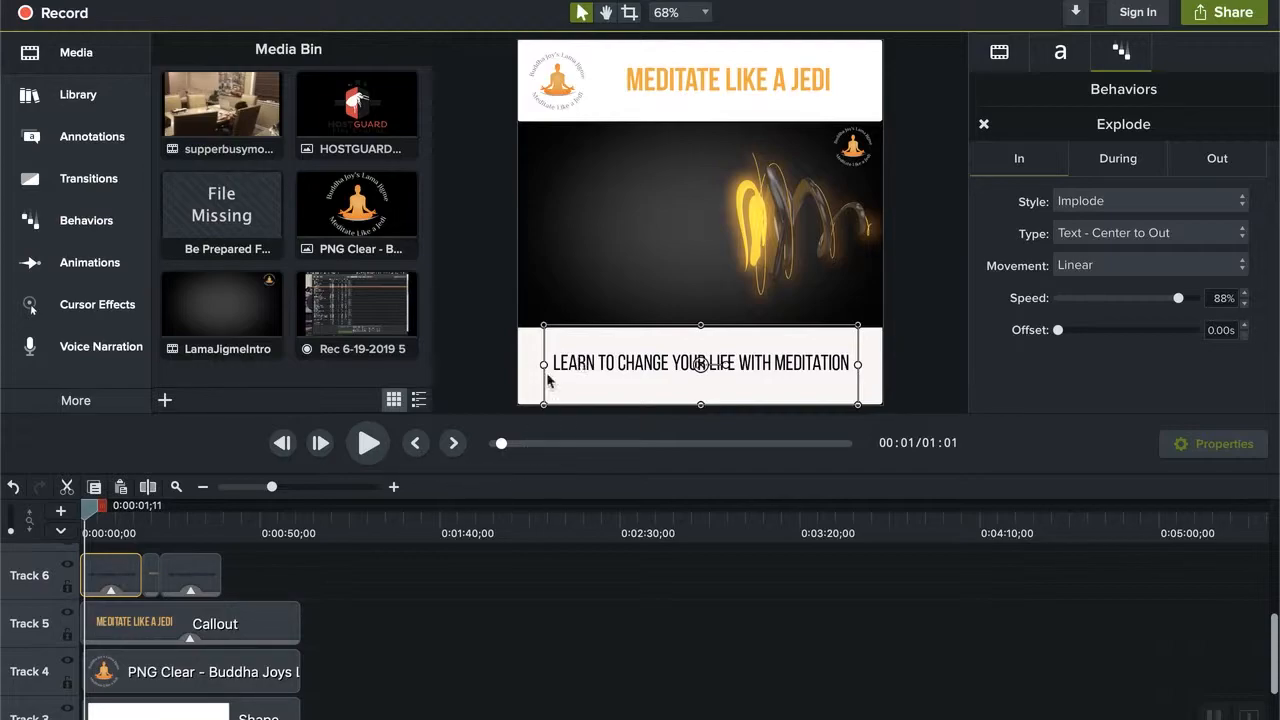
{"action": "left_click", "coordinate": [153, 580]}
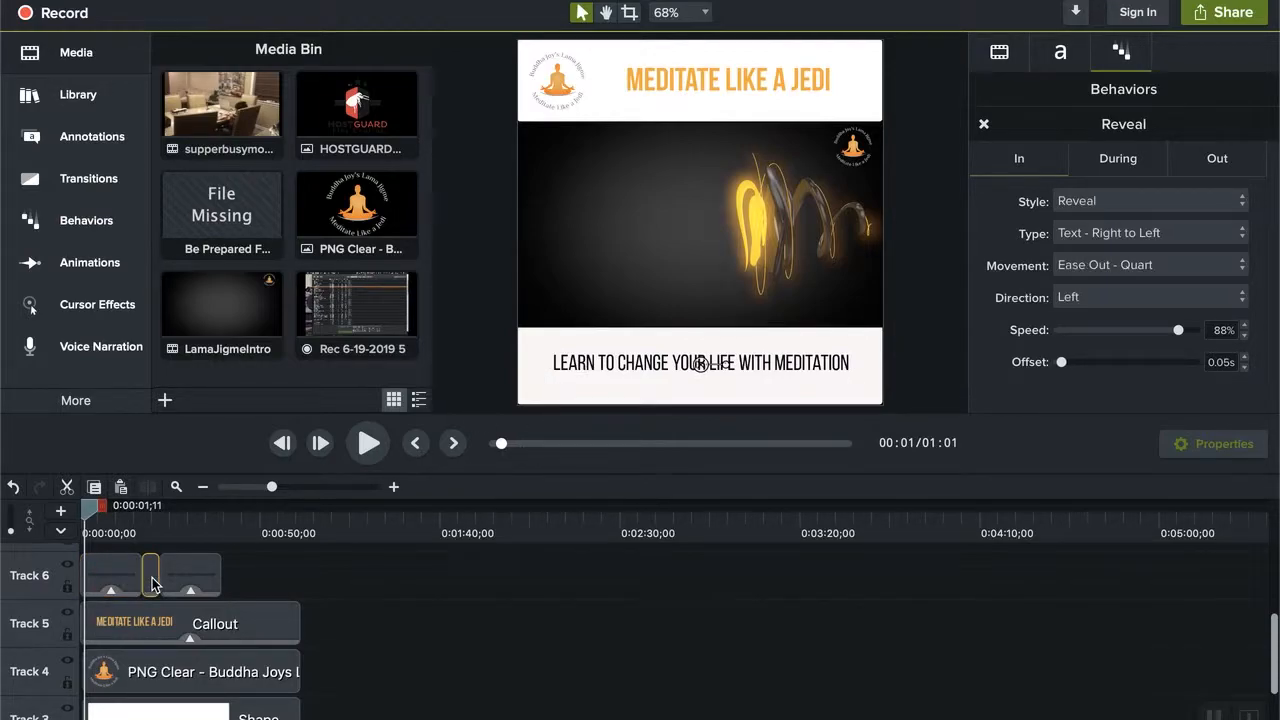
{"action": "left_click_drag", "start_coordinate": [91, 512], "coordinate": [155, 527]}
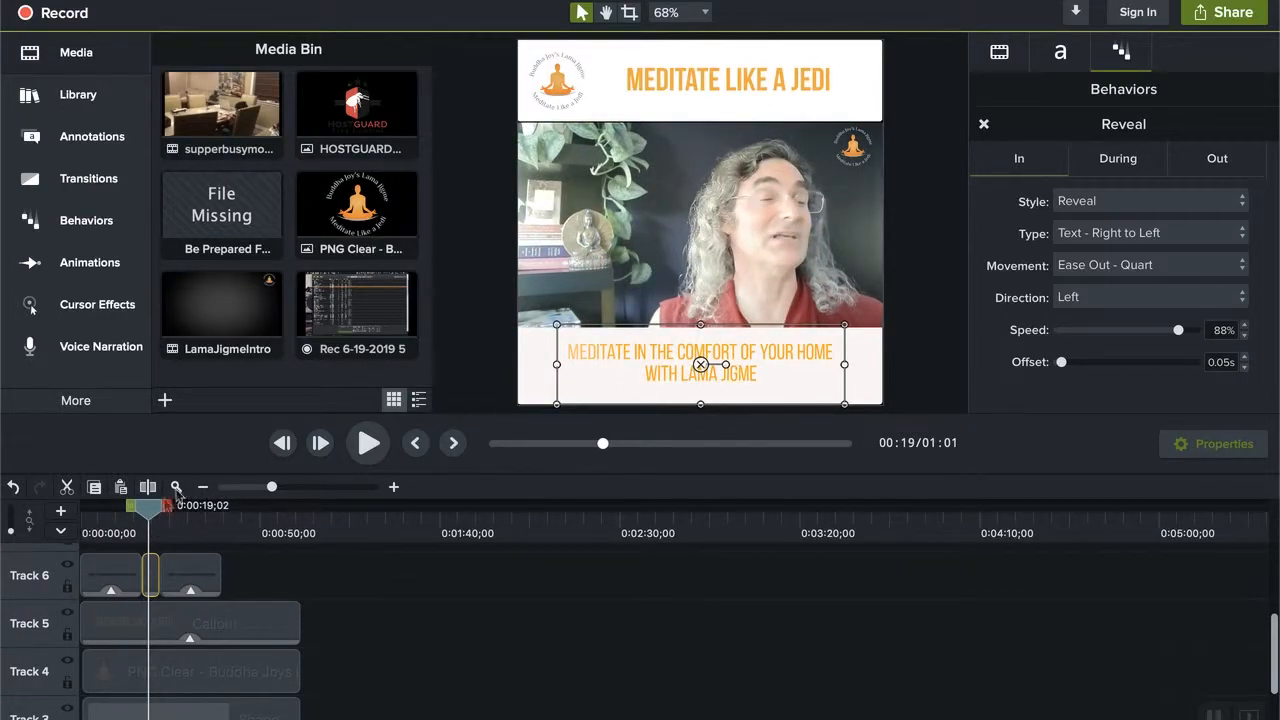
{"action": "left_click_drag", "start_coordinate": [149, 509], "coordinate": [175, 510]}
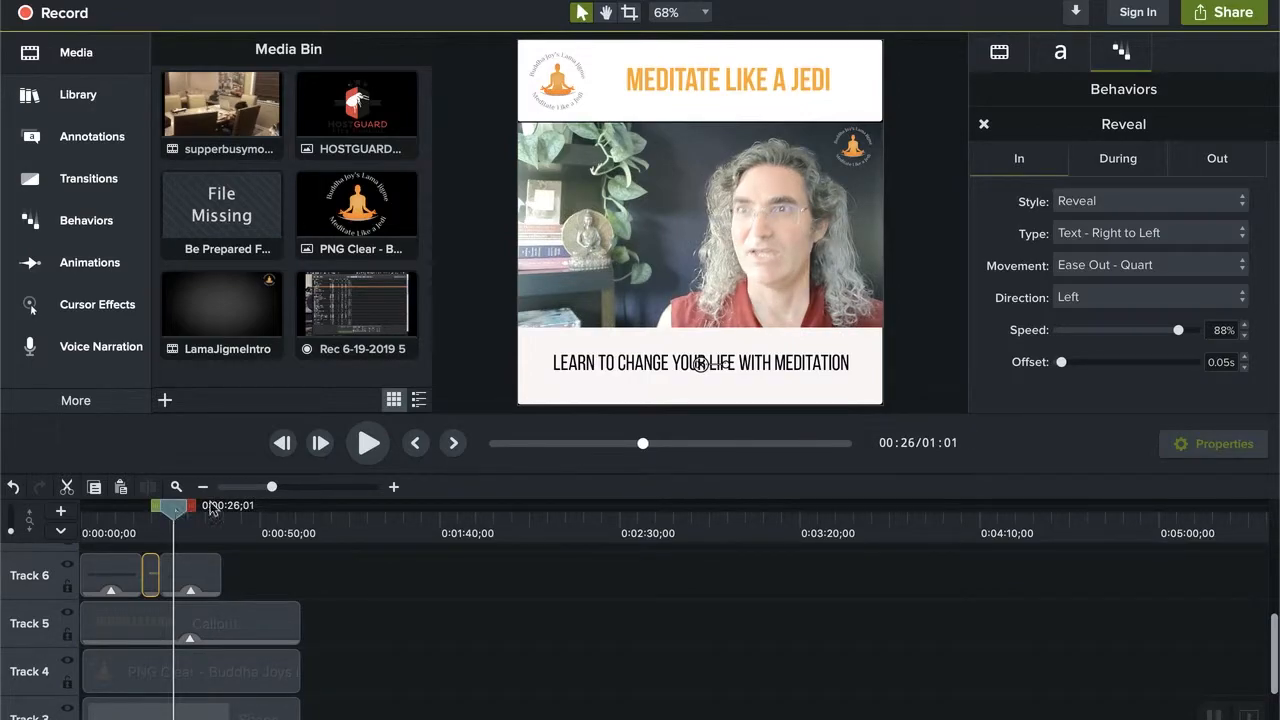
{"action": "left_click", "coordinate": [712, 90]}
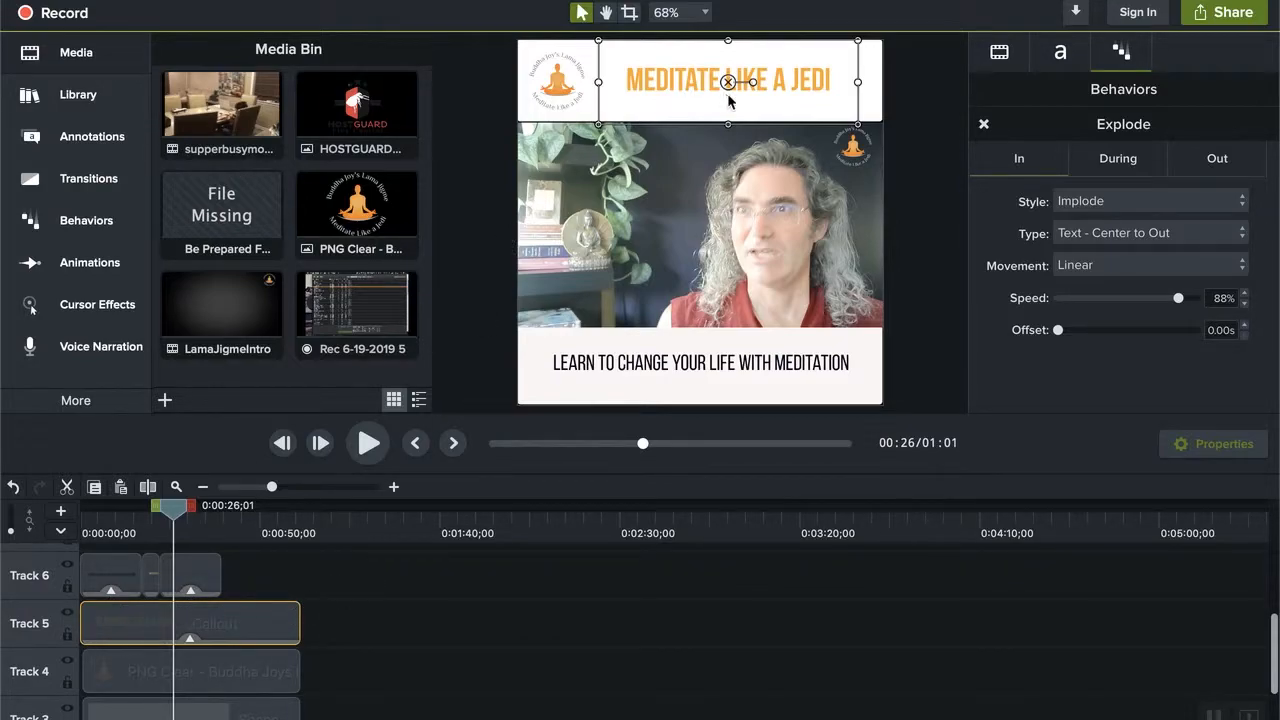
{"action": "left_click", "coordinate": [835, 97]}
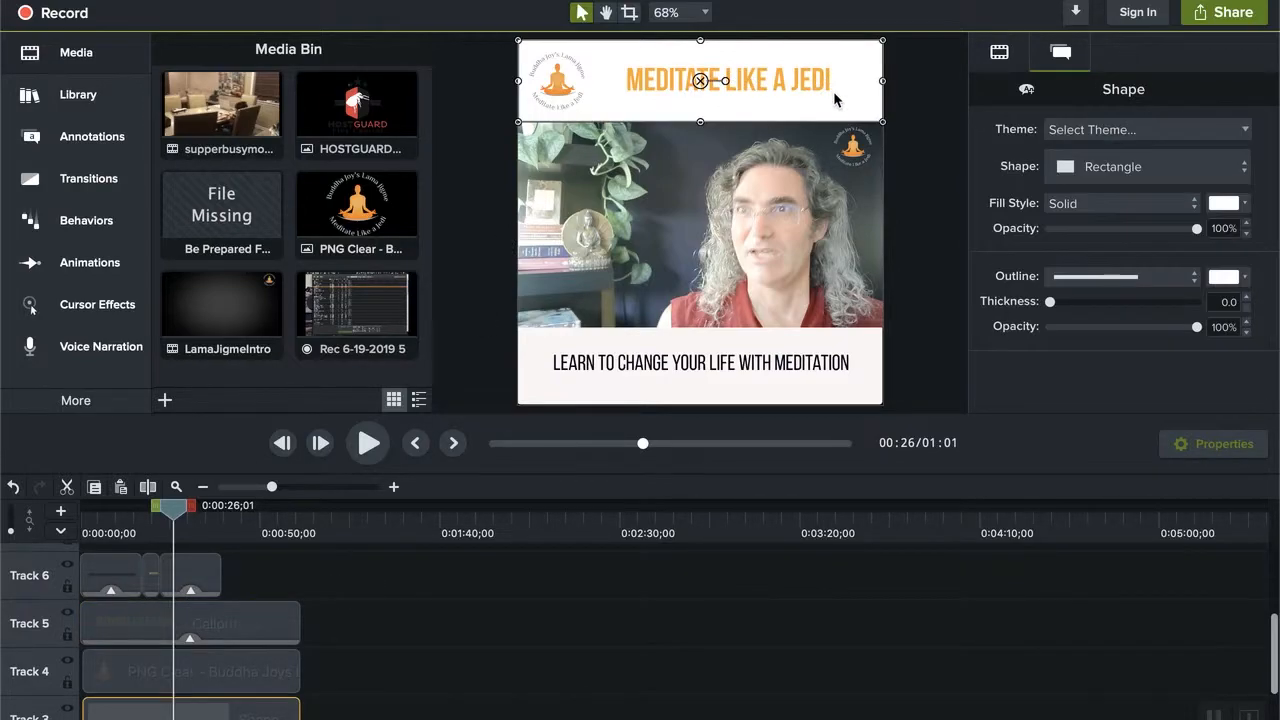
{"action": "left_click", "coordinate": [922, 163]}
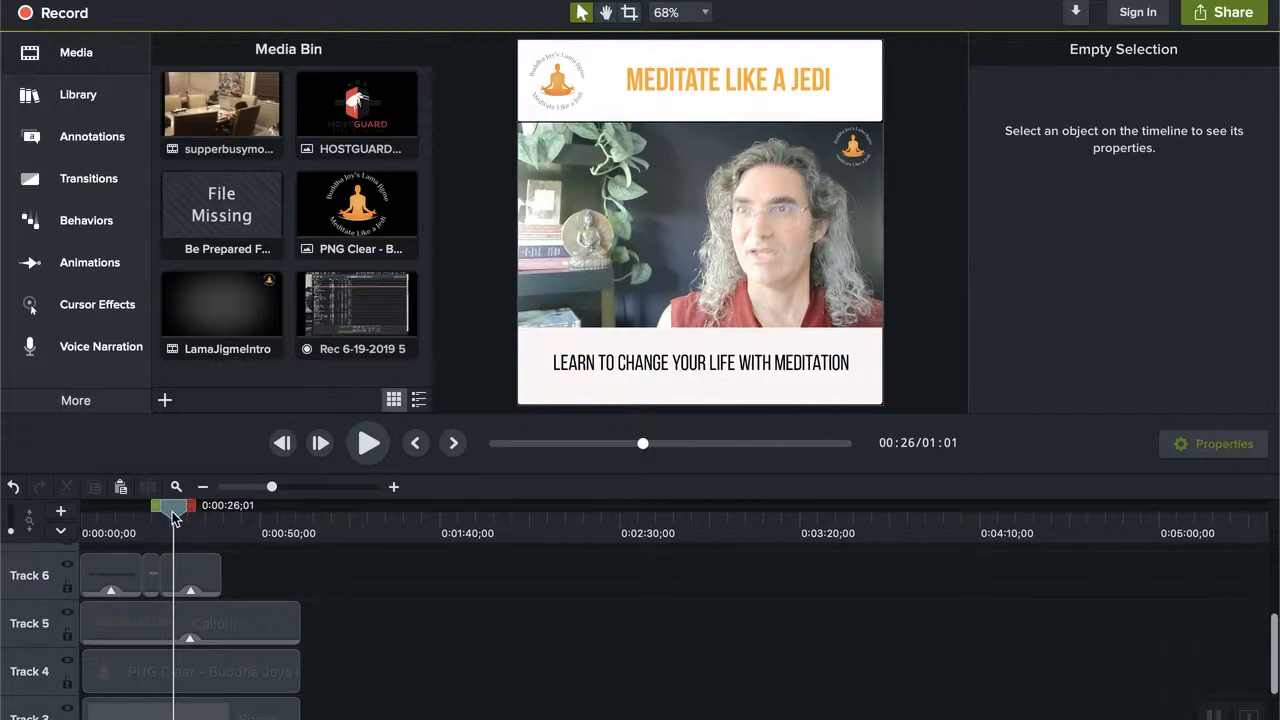
{"action": "mouse_move", "coordinate": [173, 513]}
{"action": "left_mouse_down"}
{"action": "mouse_move", "coordinate": [100, 513]}
{"action": "mouse_move", "coordinate": [186, 520]}
{"action": "left_mouse_up"}
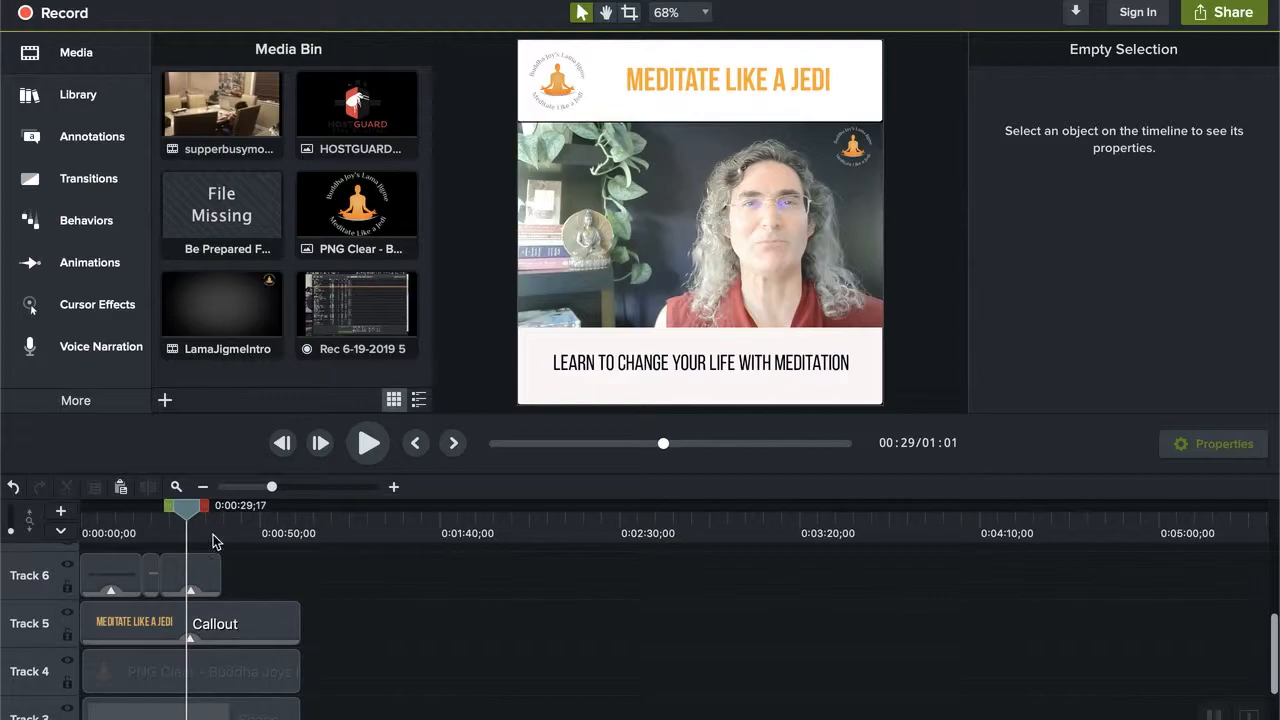
{"action": "left_click_drag", "start_coordinate": [192, 513], "coordinate": [153, 524]}
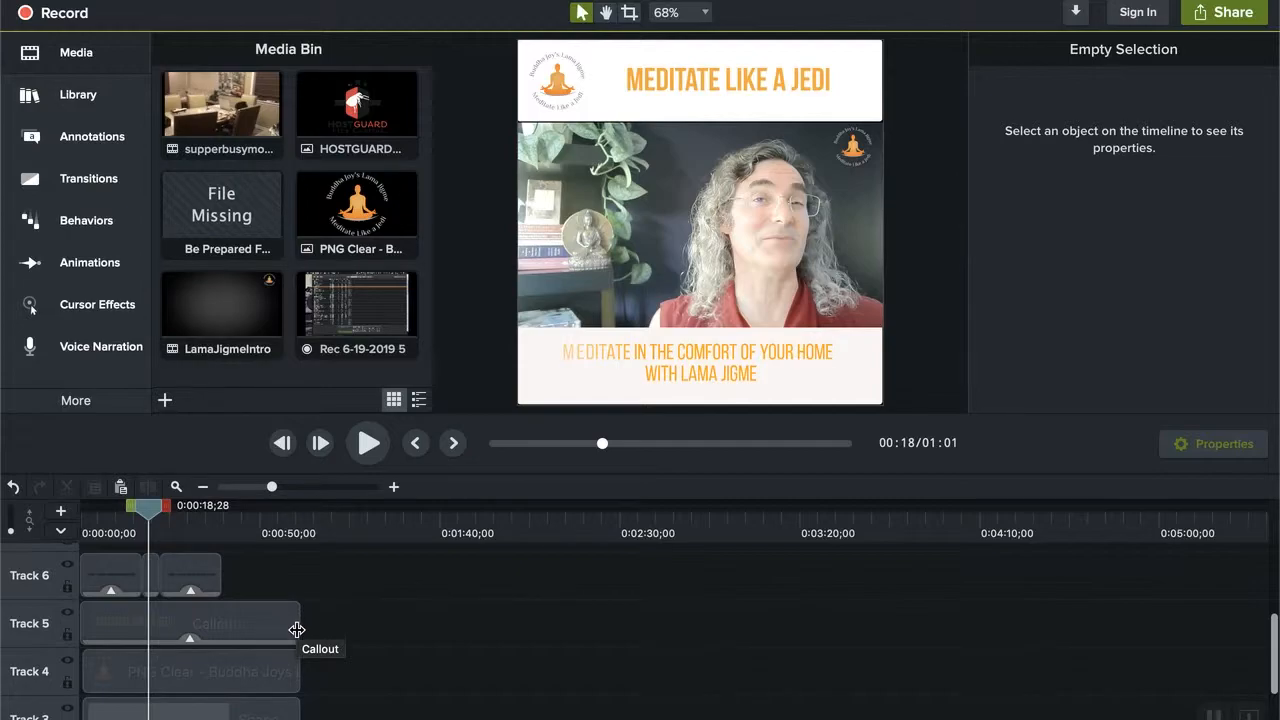
Examine the layer order from Track 1 to Track 6, including the logo, title and footer caption clips
{"action": "scroll", "coordinate": [285, 682], "scroll_direction": "down", "scroll_amount": 1}
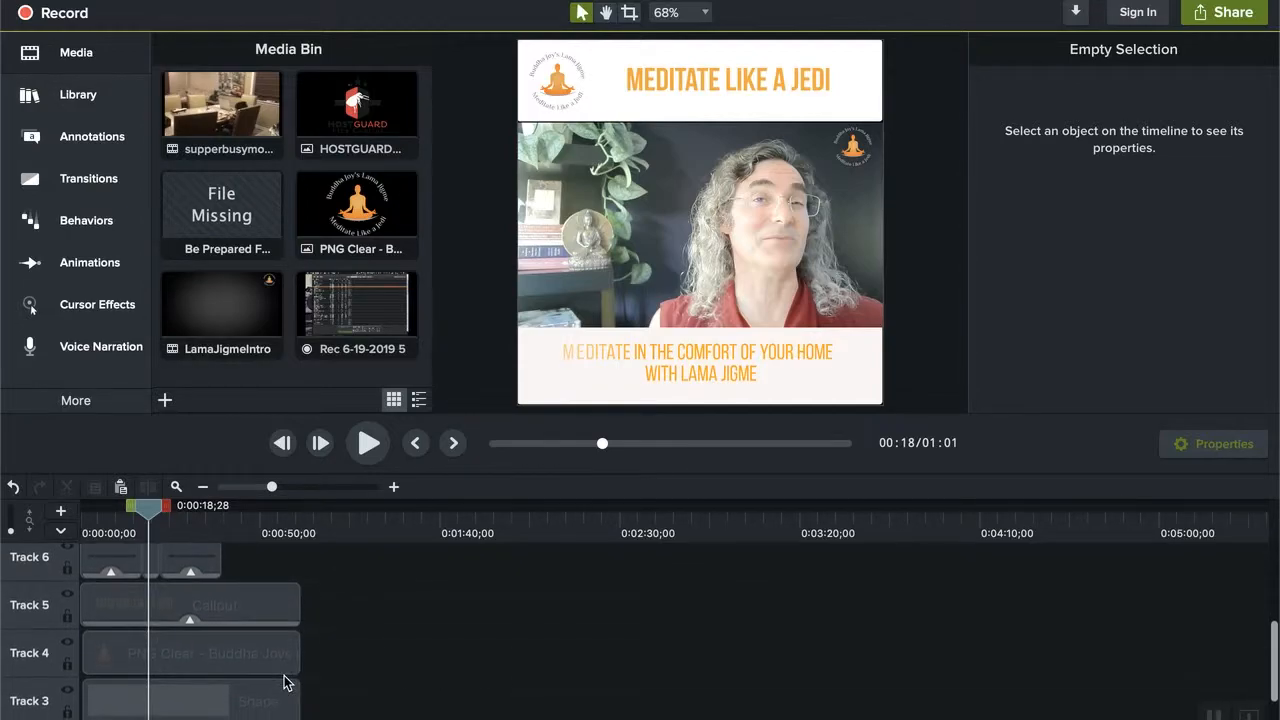
{"action": "scroll", "coordinate": [285, 682], "scroll_direction": "down", "scroll_amount": 4}
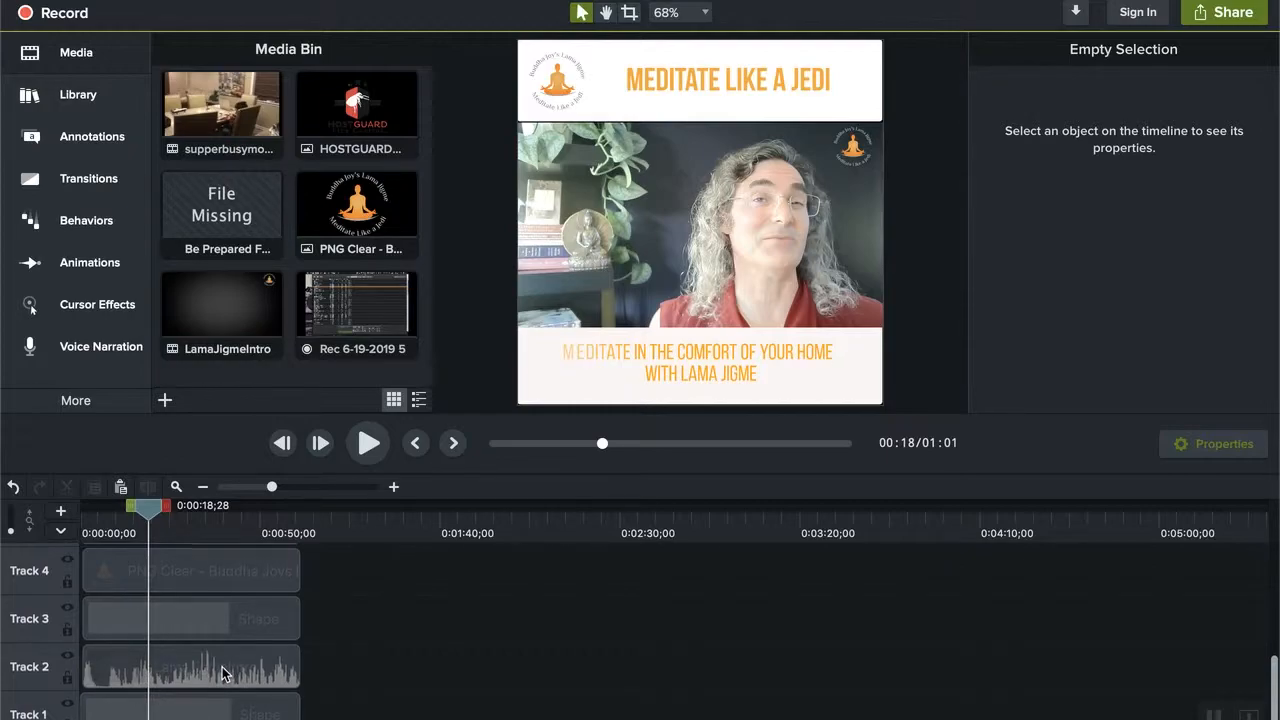
{"action": "scroll", "coordinate": [222, 673], "scroll_direction": "up", "scroll_amount": 3}
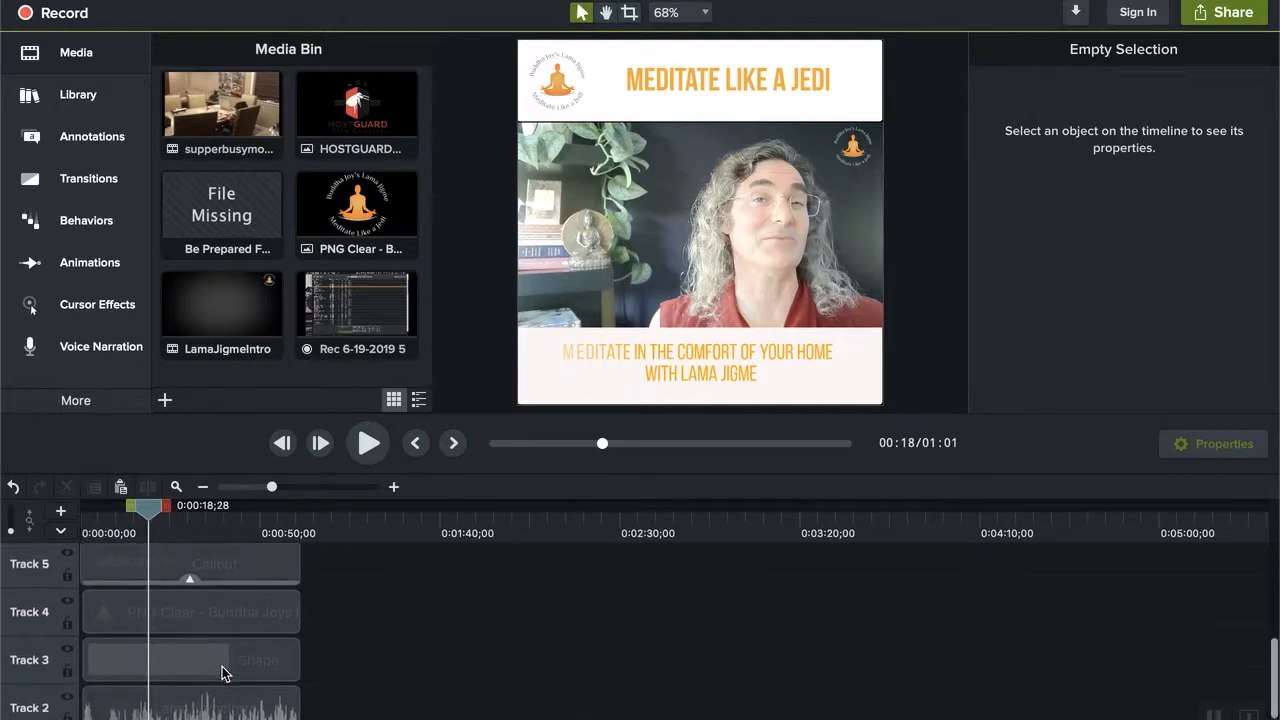
{"action": "left_click", "coordinate": [167, 635]}
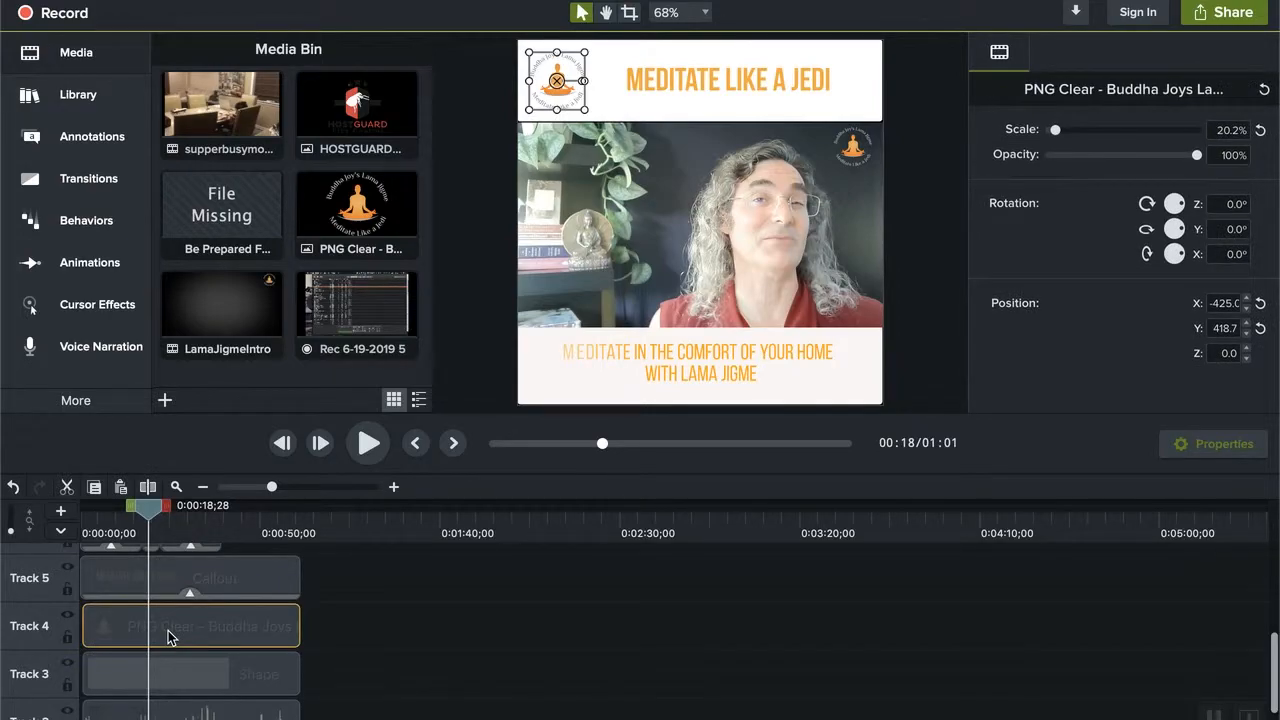
{"action": "scroll", "coordinate": [167, 635], "scroll_direction": "up", "scroll_amount": 2}
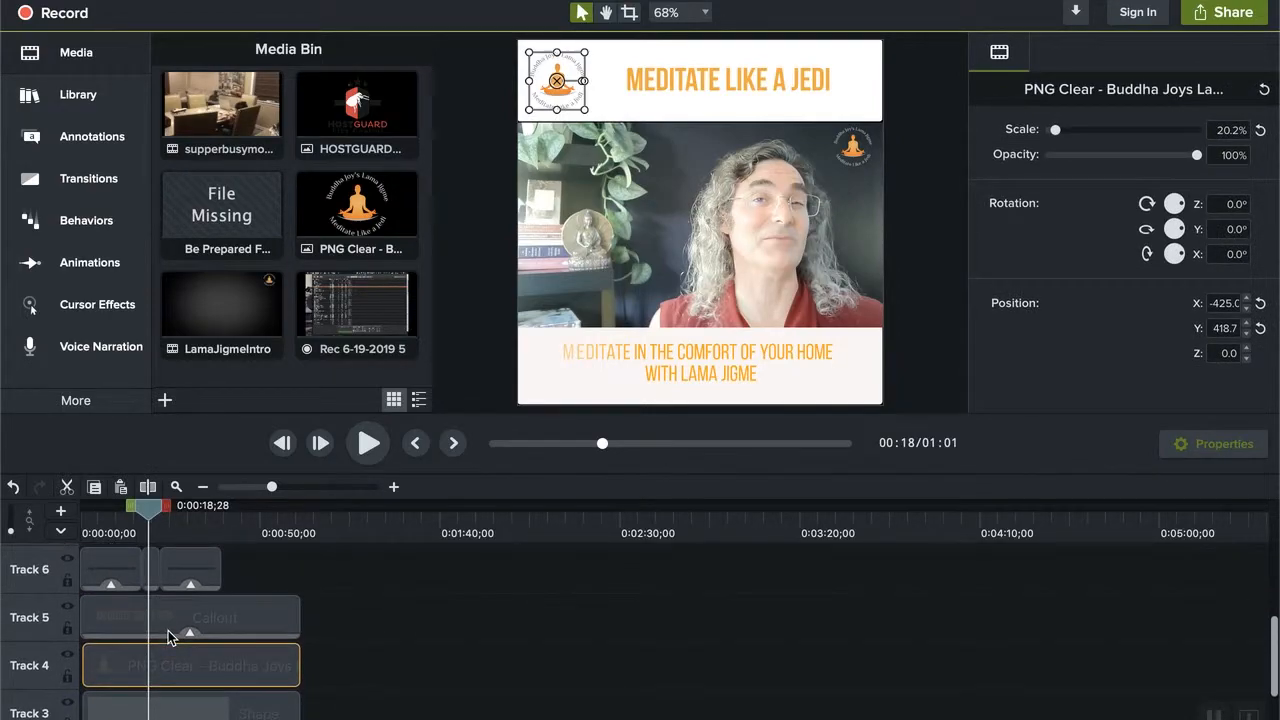
{"action": "left_click", "coordinate": [143, 619]}
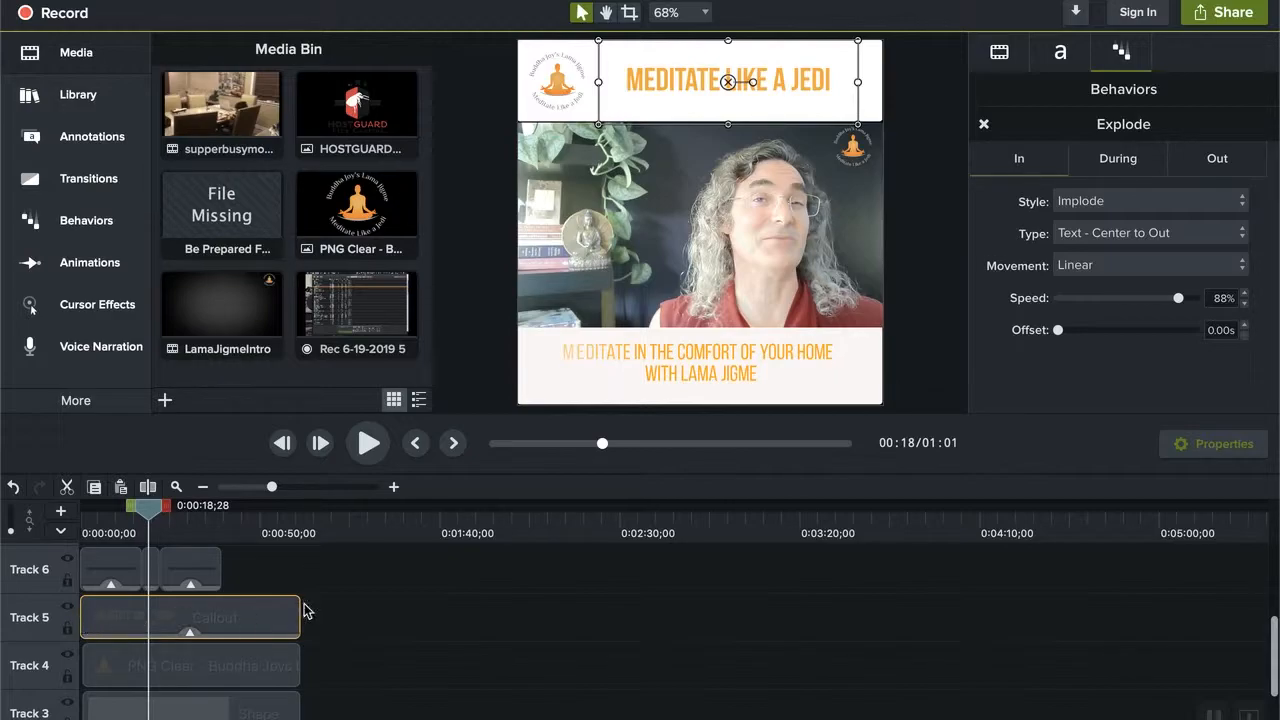
{"action": "scroll", "coordinate": [296, 605], "scroll_direction": "up", "scroll_amount": 2}
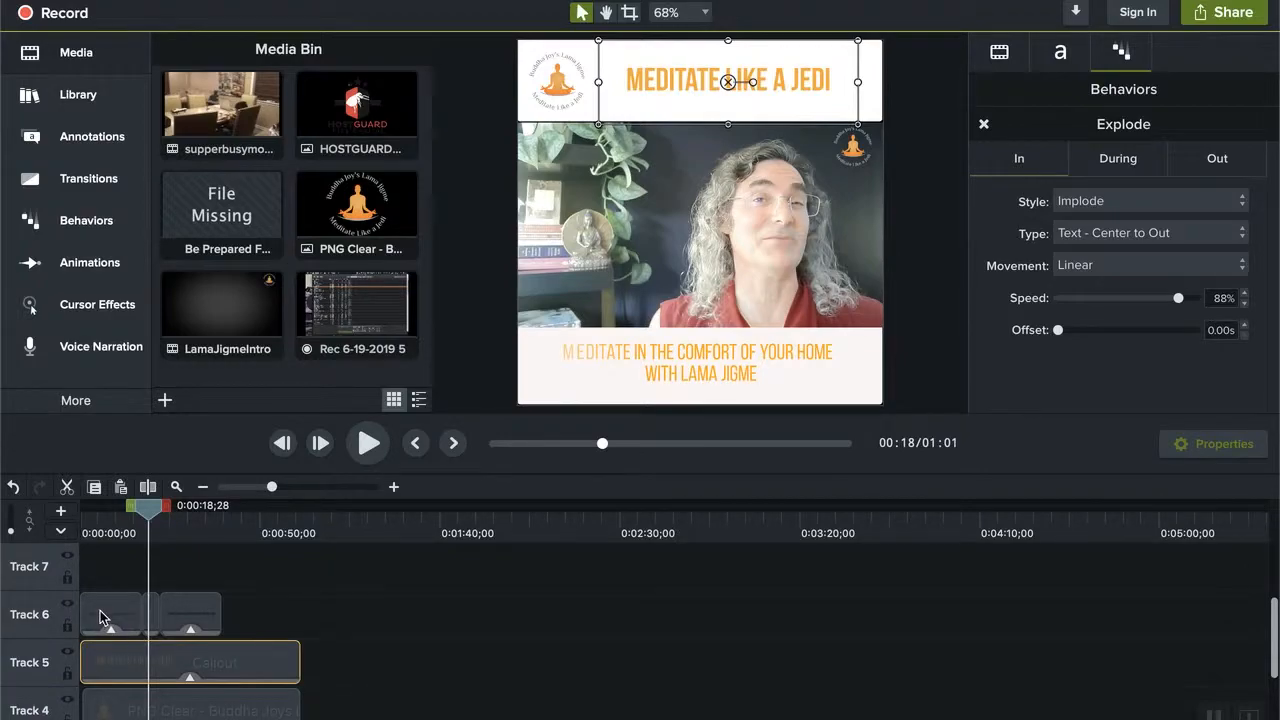
{"action": "left_click", "coordinate": [100, 616]}
{"action": "left_click", "coordinate": [196, 616]}
{"action": "left_click", "coordinate": [94, 630]}
Add a basic ABC text callout without a background over the main video at about 32 seconds
{"action": "left_click_drag", "start_coordinate": [150, 514], "coordinate": [197, 541]}
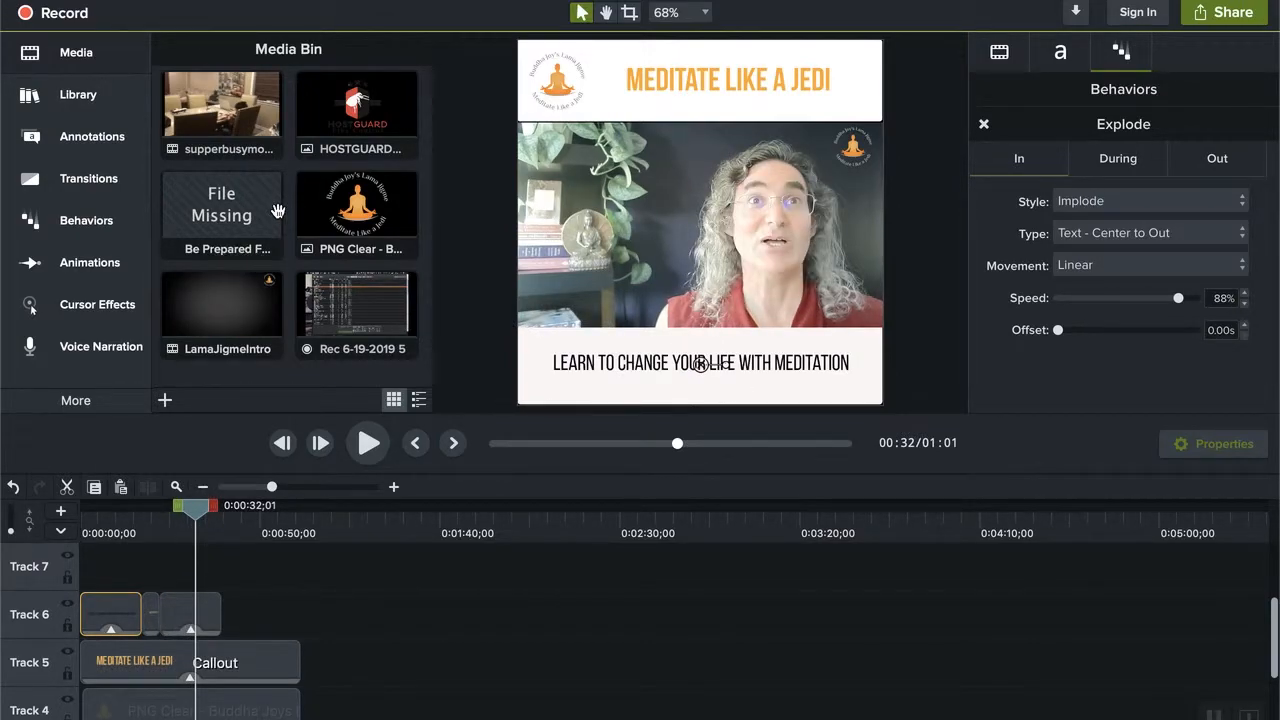
{"action": "left_click", "coordinate": [86, 156]}
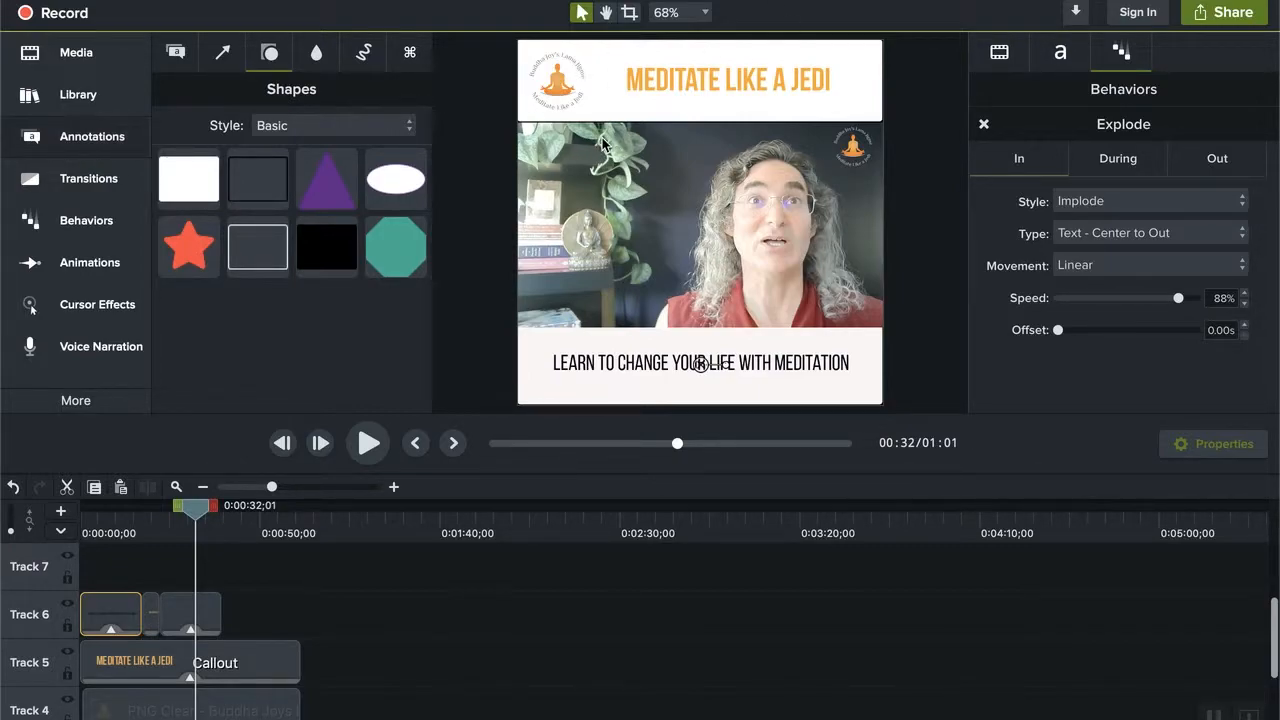
{"action": "left_click", "coordinate": [177, 54]}
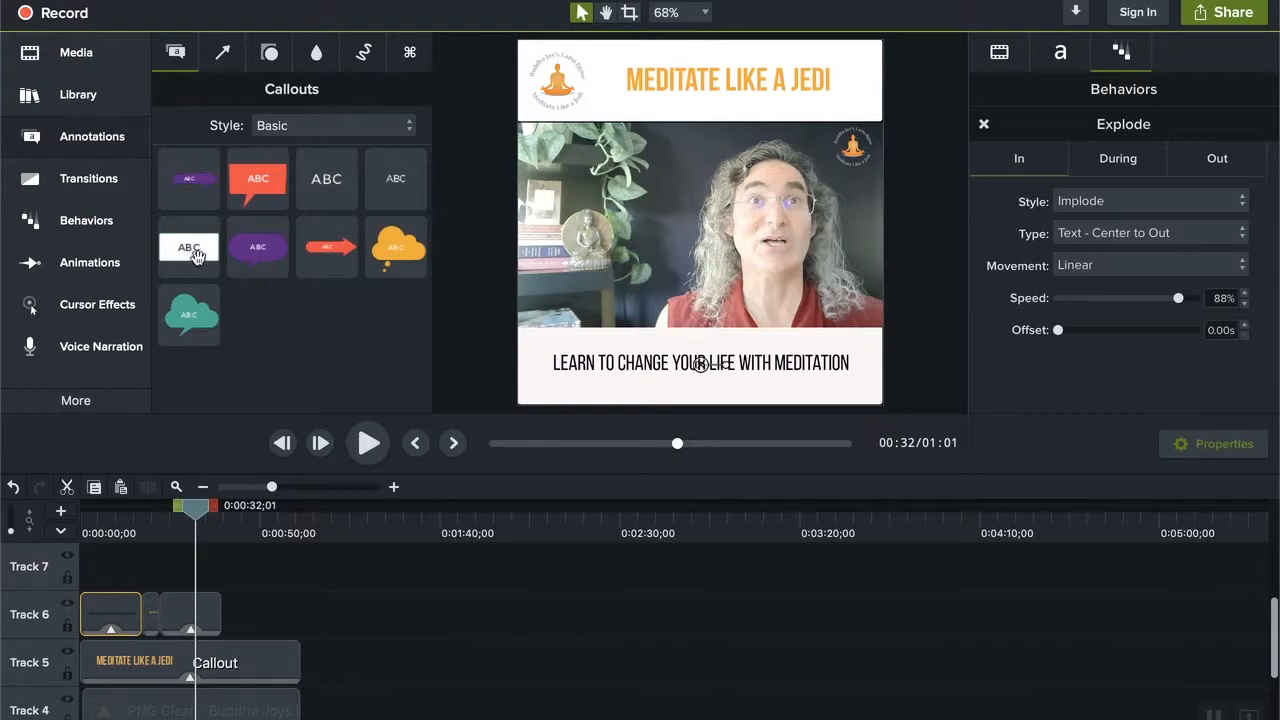
{"action": "left_click", "coordinate": [399, 182]}
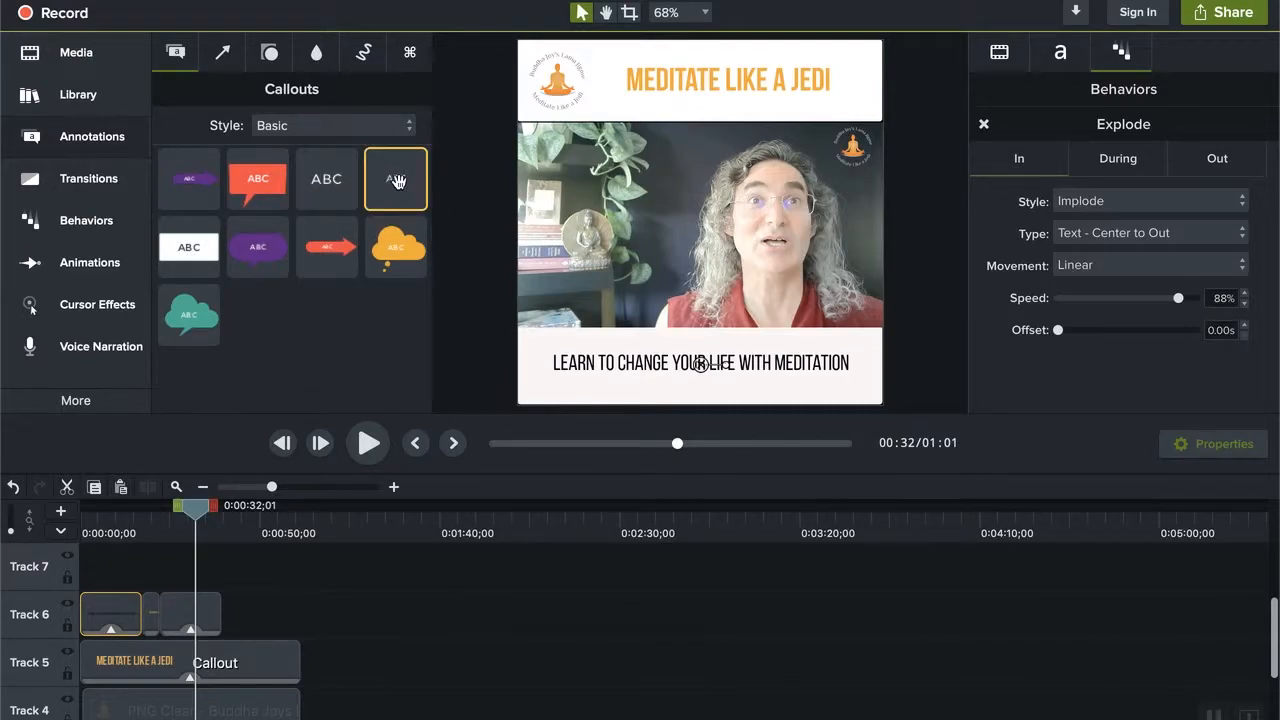
{"action": "left_click_drag", "start_coordinate": [396, 182], "coordinate": [231, 614]}
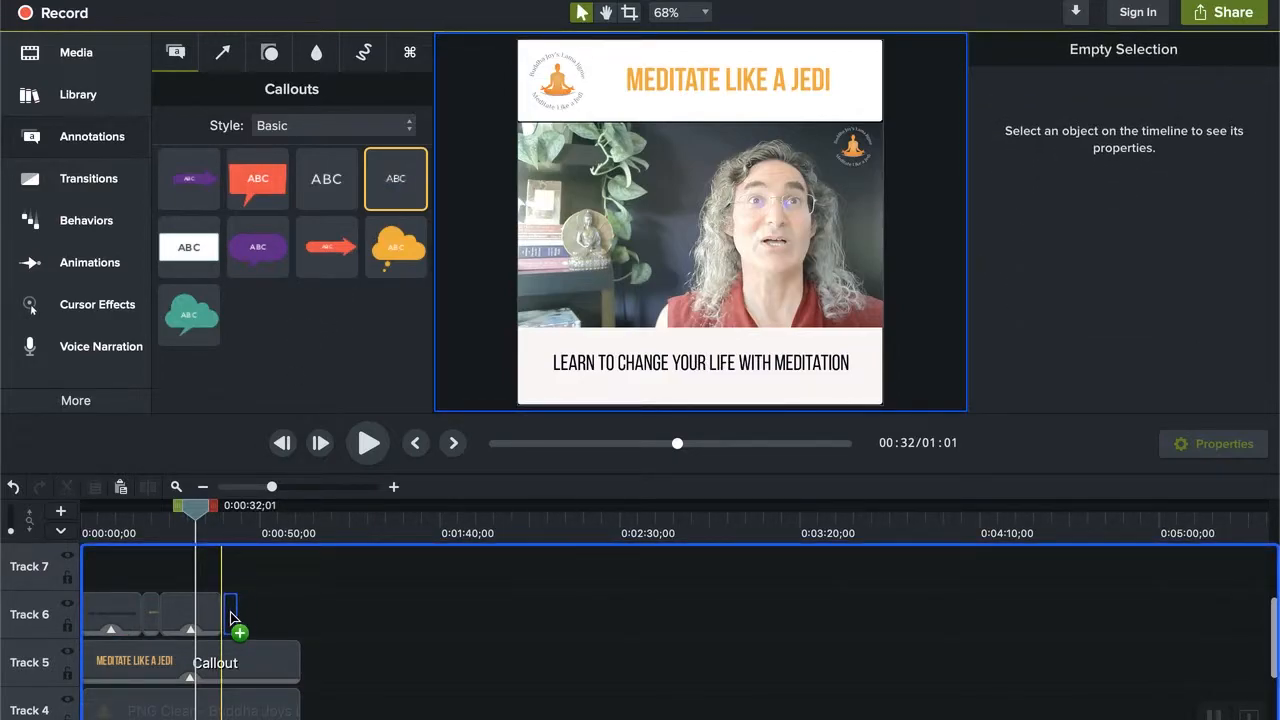
{"action": "left_click_drag", "start_coordinate": [231, 614], "coordinate": [230, 616]}
{"action": "left_click_drag", "start_coordinate": [230, 616], "coordinate": [480, 450]}
{"action": "left_click_drag", "start_coordinate": [373, 519], "coordinate": [744, 284]}
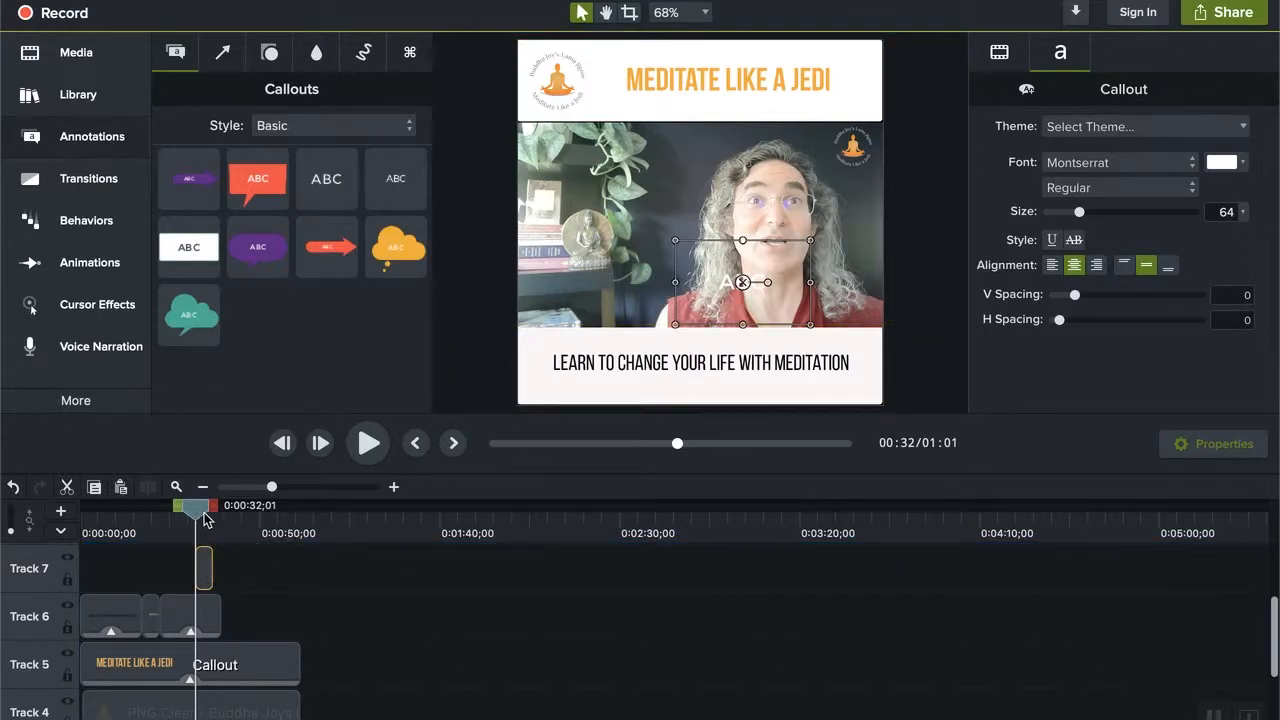
Move the playhead to about 44 seconds and delete the misplaced ABC callout from the timeline
{"action": "left_click_drag", "start_coordinate": [198, 512], "coordinate": [240, 512]}
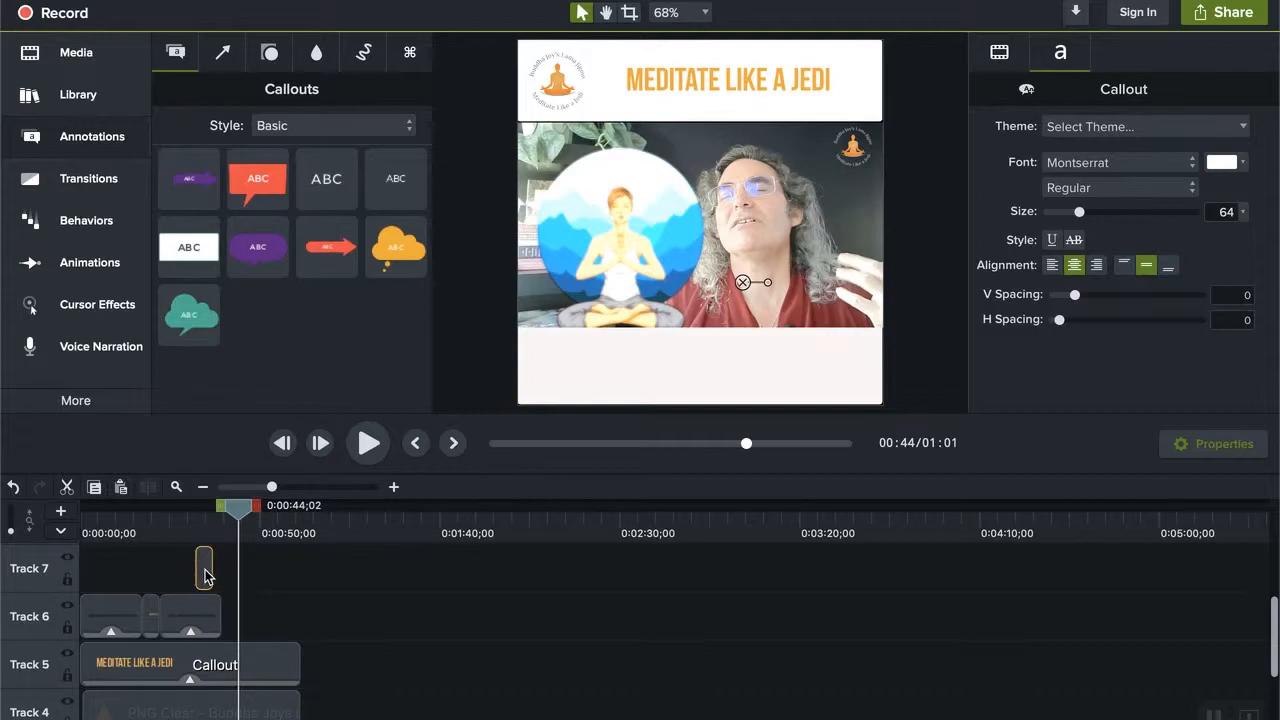
{"action": "left_click_drag", "start_coordinate": [204, 572], "coordinate": [264, 566]}
{"action": "scroll", "coordinate": [264, 600], "scroll_direction": "up", "scroll_amount": 2}
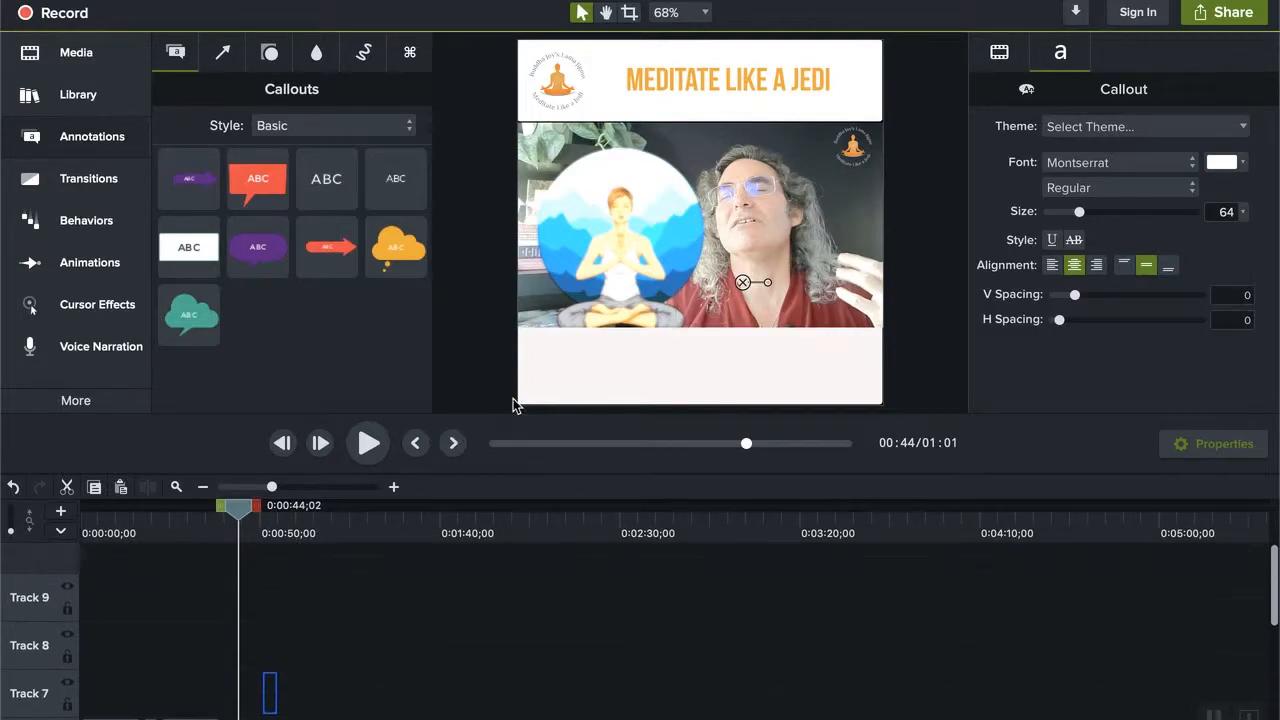
{"action": "scroll", "coordinate": [260, 685], "scroll_direction": "down", "scroll_amount": 3}
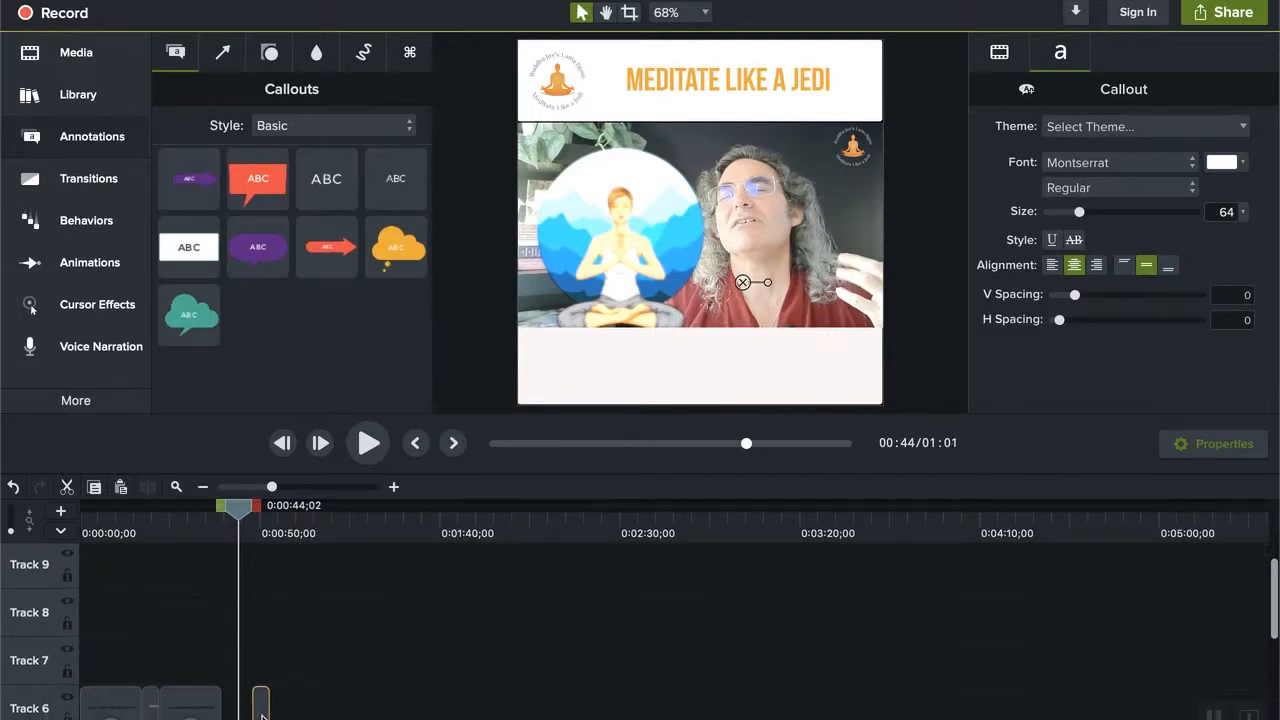
{"action": "mouse_move", "coordinate": [262, 594]}
{"action": "left_mouse_down"}
{"action": "mouse_move", "coordinate": [248, 600]}
{"action": "mouse_move", "coordinate": [517, 489]}
{"action": "mouse_move", "coordinate": [626, 374]}
{"action": "mouse_move", "coordinate": [346, 654]}
{"action": "mouse_move", "coordinate": [323, 709]}
{"action": "mouse_move", "coordinate": [295, 714]}
{"action": "mouse_move", "coordinate": [311, 655]}
{"action": "mouse_move", "coordinate": [286, 560]}
{"action": "mouse_move", "coordinate": [265, 570]}
{"action": "left_mouse_up"}
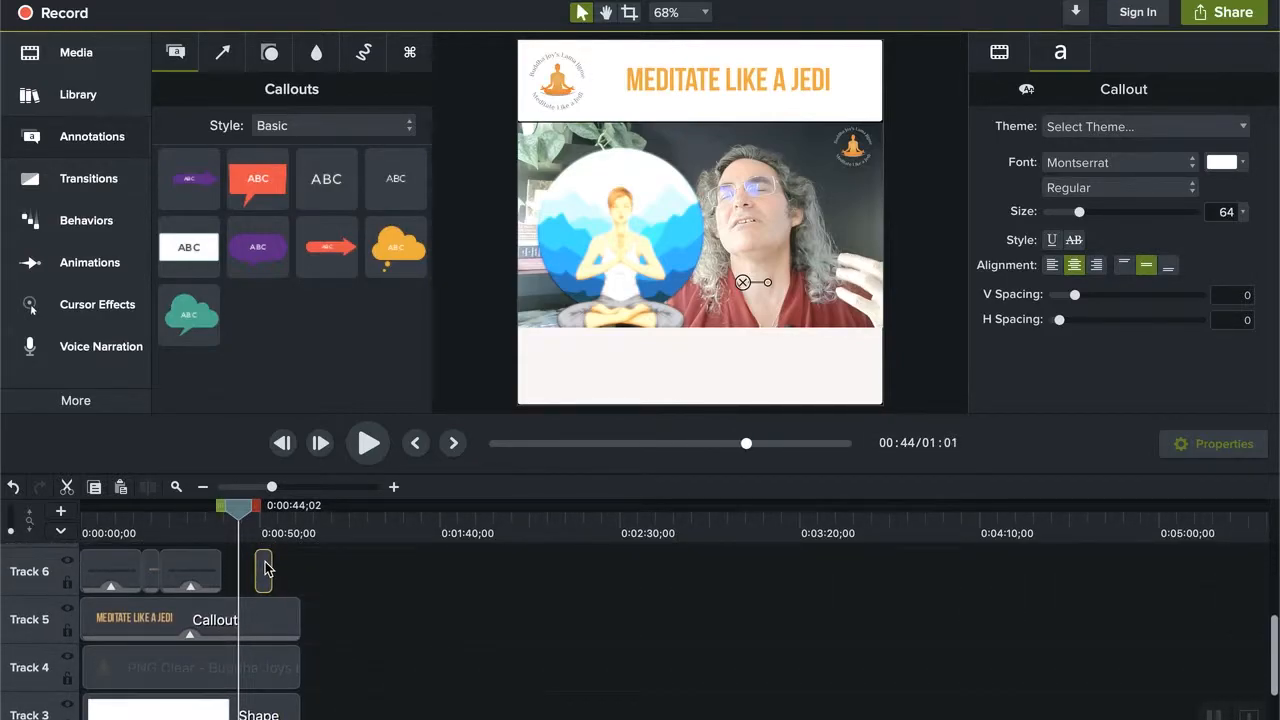
{"action": "key", "text": "Delete"}
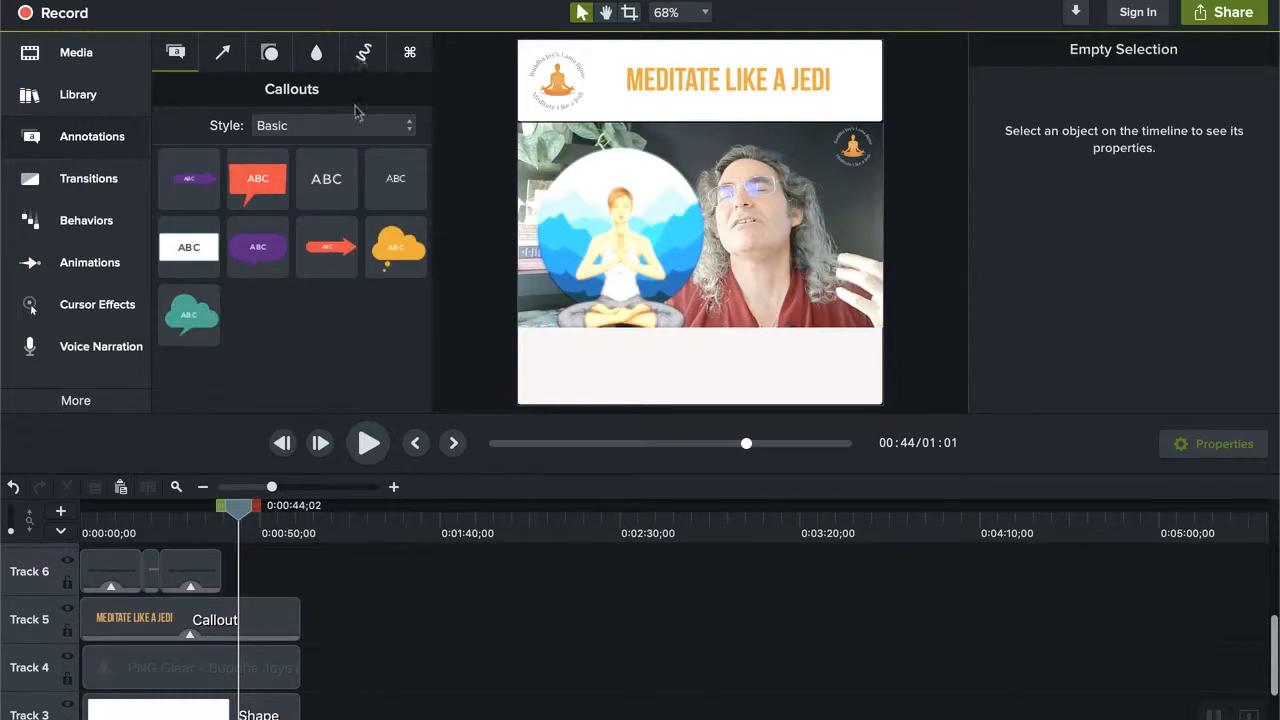
Add a basic ABC text callout without a background on the footer at about 44 seconds, coloured dark red sampled from the speaker's shirt
{"action": "left_click_drag", "start_coordinate": [396, 176], "coordinate": [527, 228]}
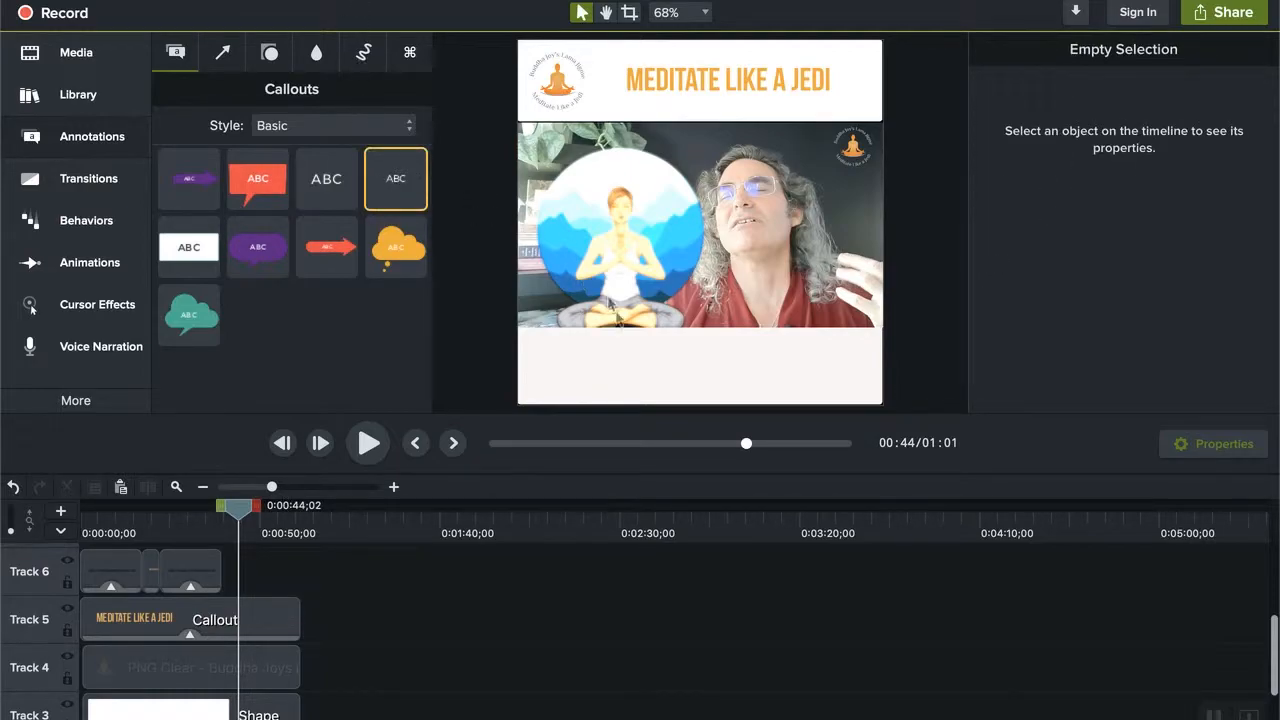
{"action": "left_click_drag", "start_coordinate": [391, 187], "coordinate": [700, 366]}
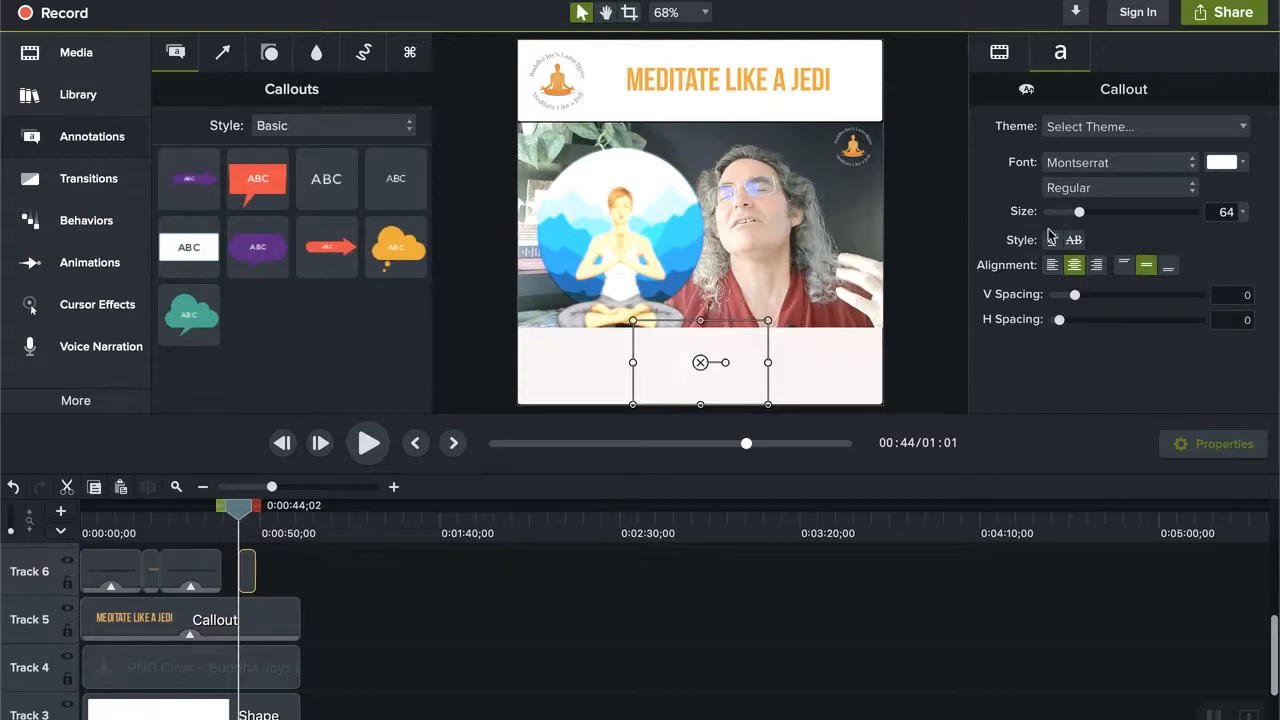
{"action": "left_click", "coordinate": [1222, 164]}
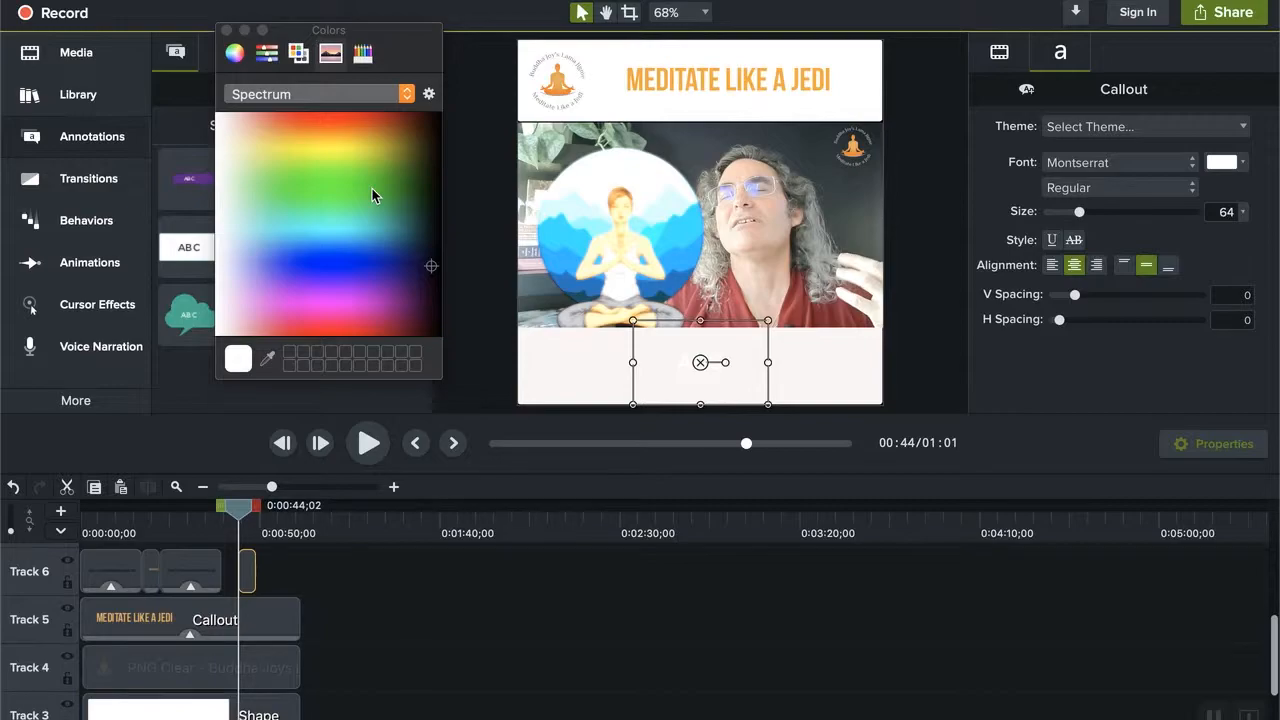
{"action": "left_click", "coordinate": [354, 124]}
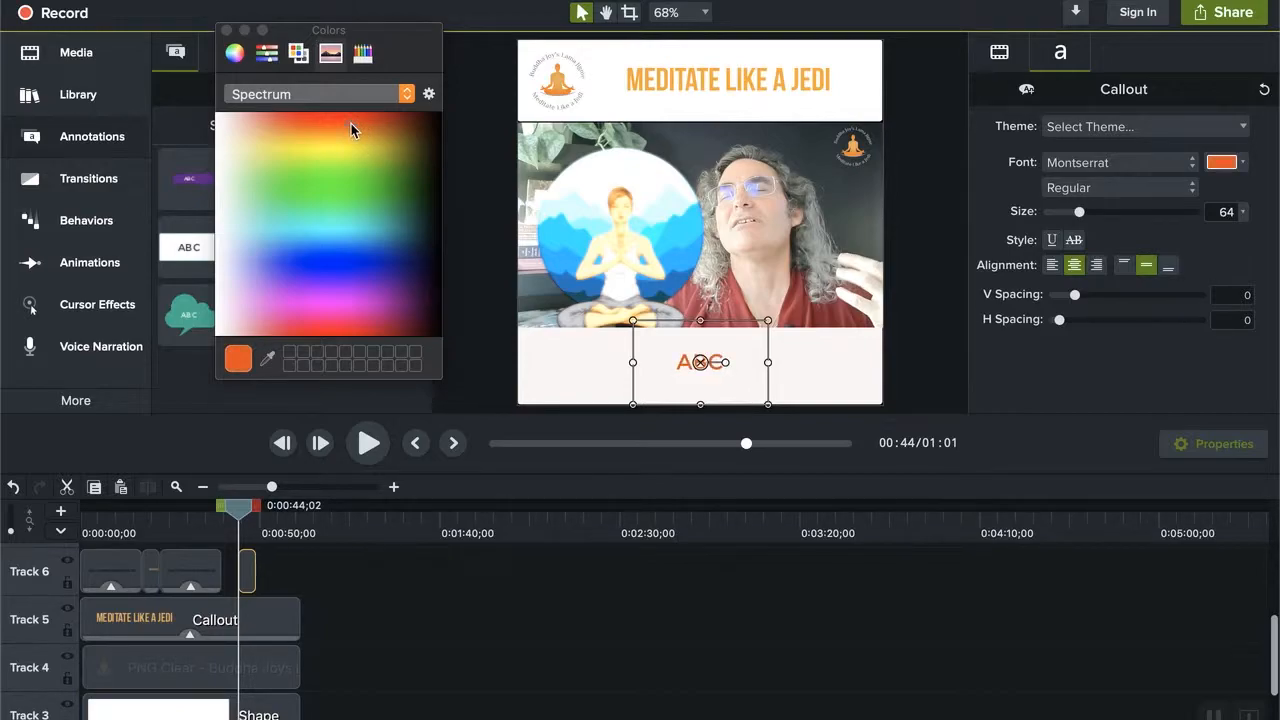
{"action": "left_click_drag", "start_coordinate": [349, 123], "coordinate": [403, 130]}
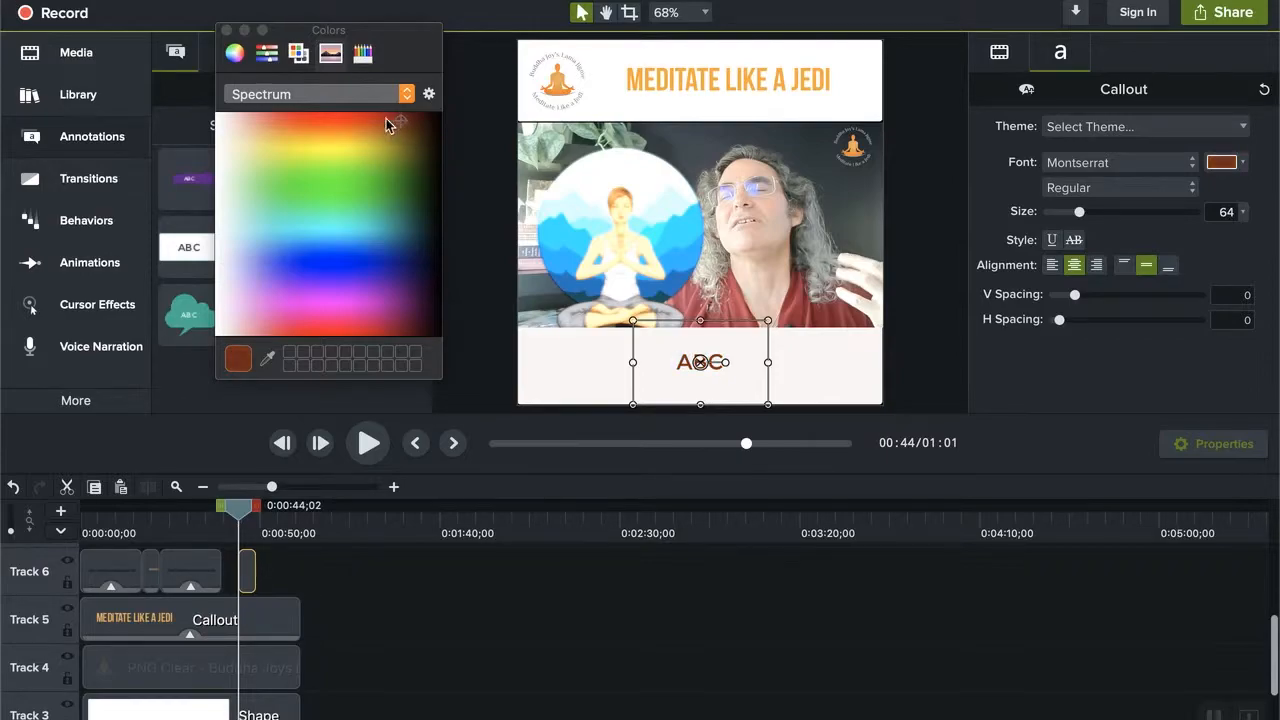
{"action": "left_click", "coordinate": [378, 119]}
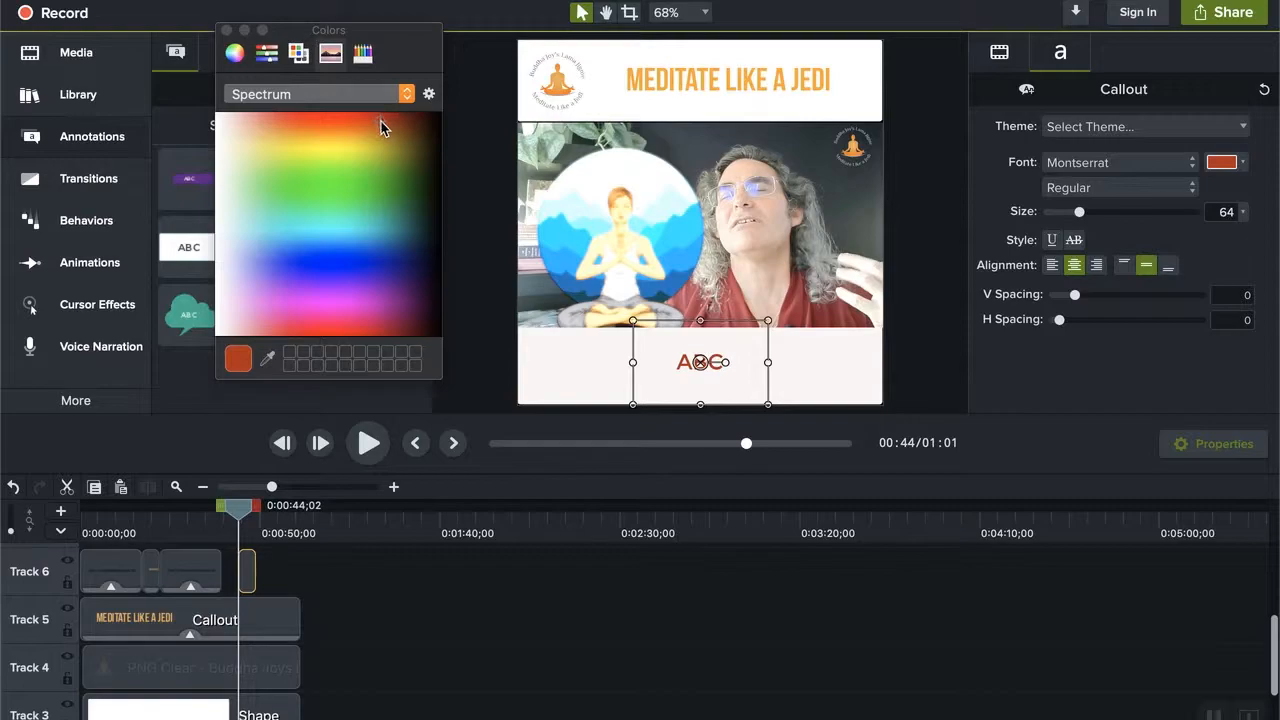
{"action": "left_click", "coordinate": [268, 360]}
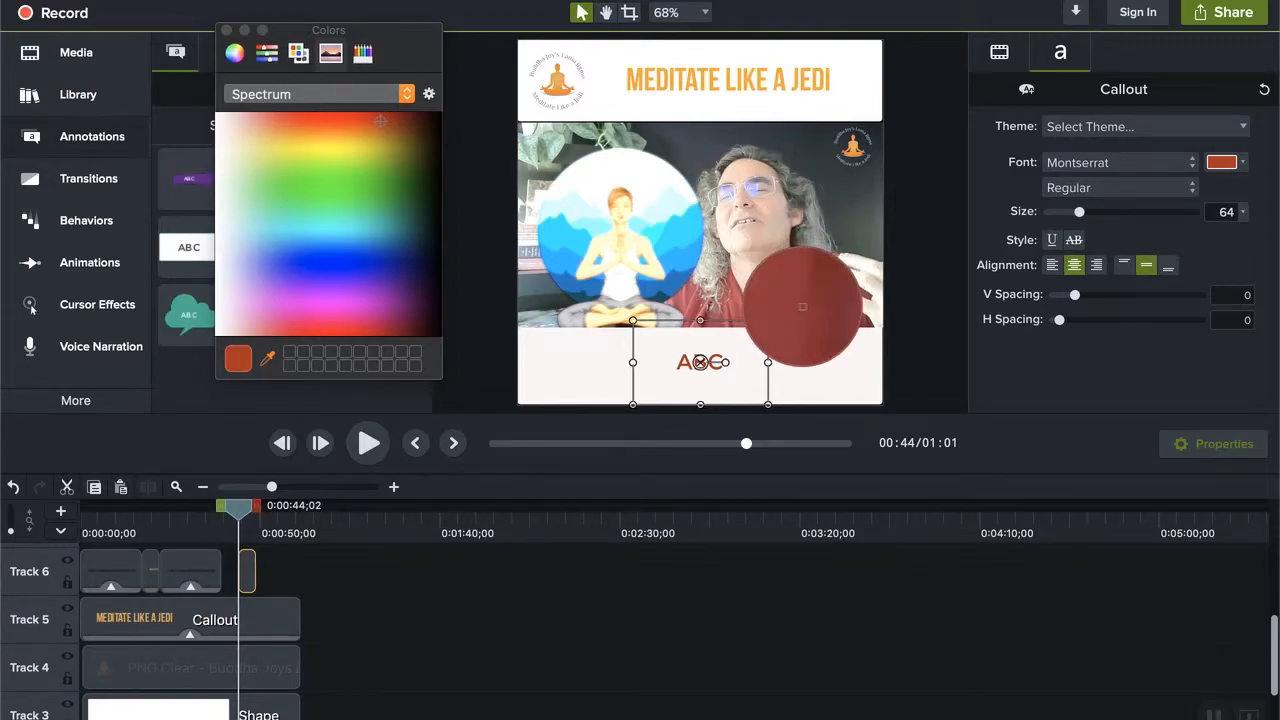
{"action": "left_click", "coordinate": [801, 309]}
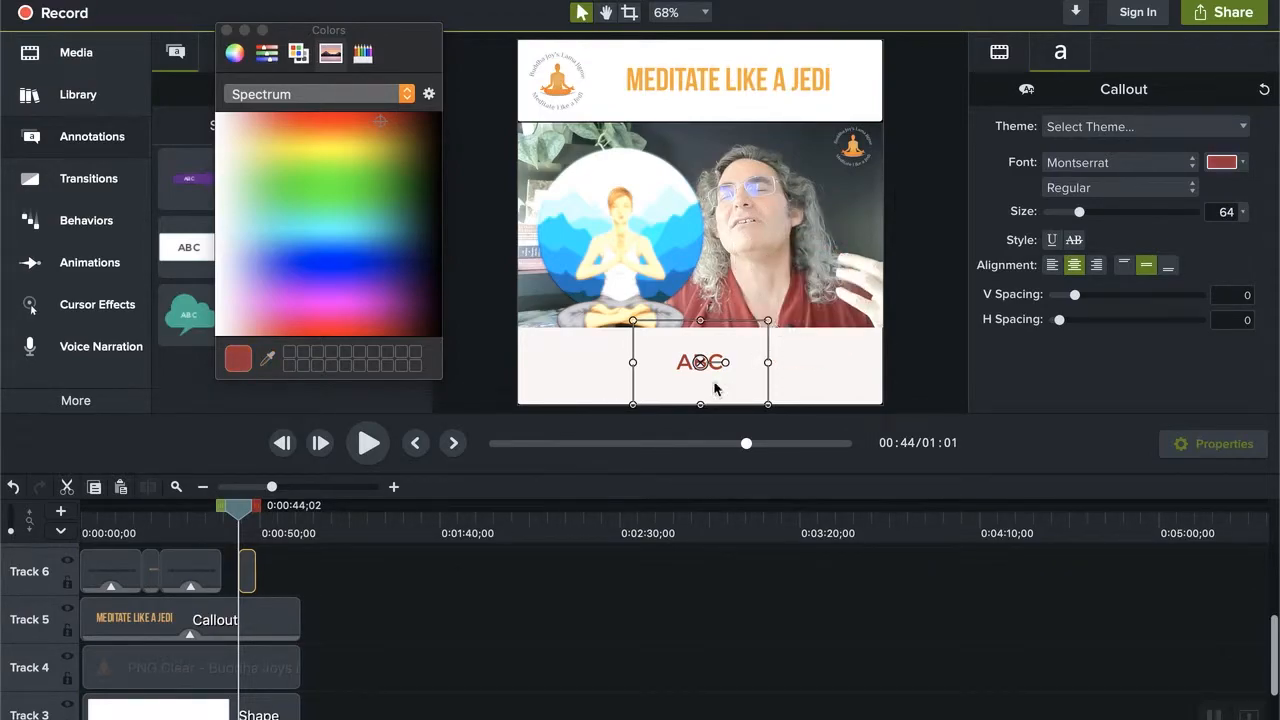
{"action": "left_click", "coordinate": [473, 336]}
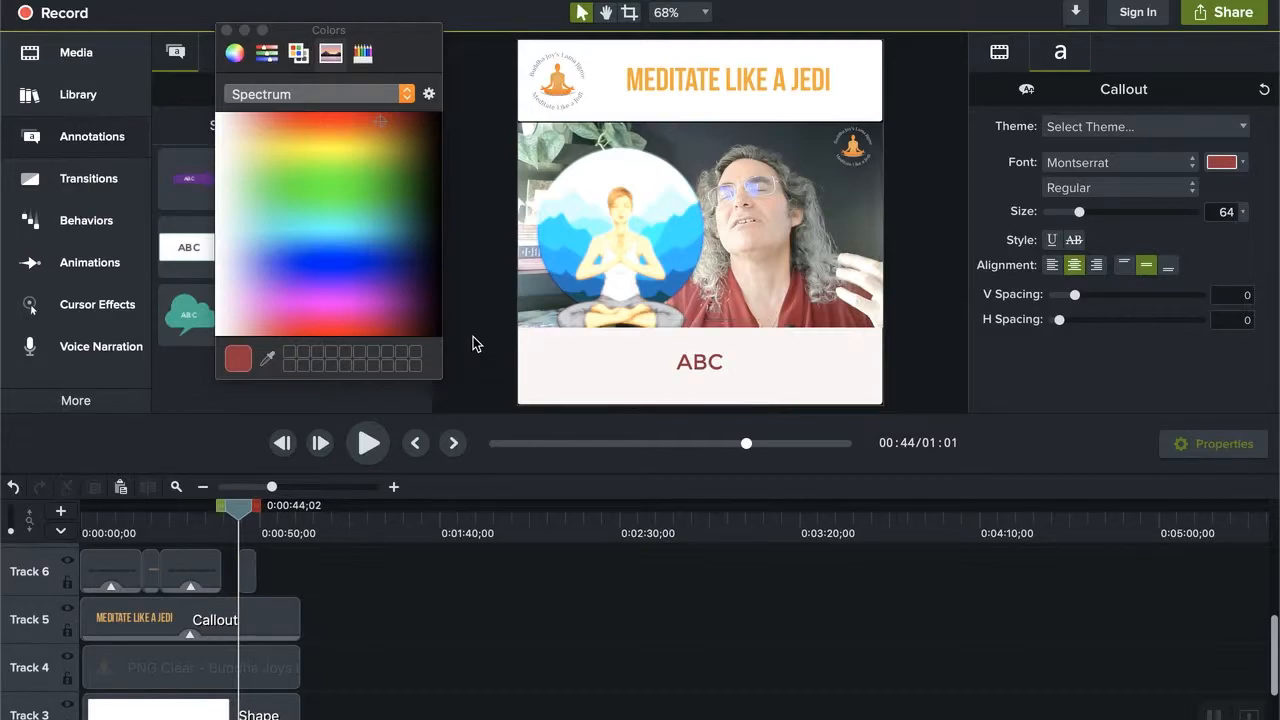
Change the font of the footer's ABC callout to Bebas Neue
{"action": "left_click", "coordinate": [713, 374]}
{"action": "double_click", "coordinate": [708, 366]}
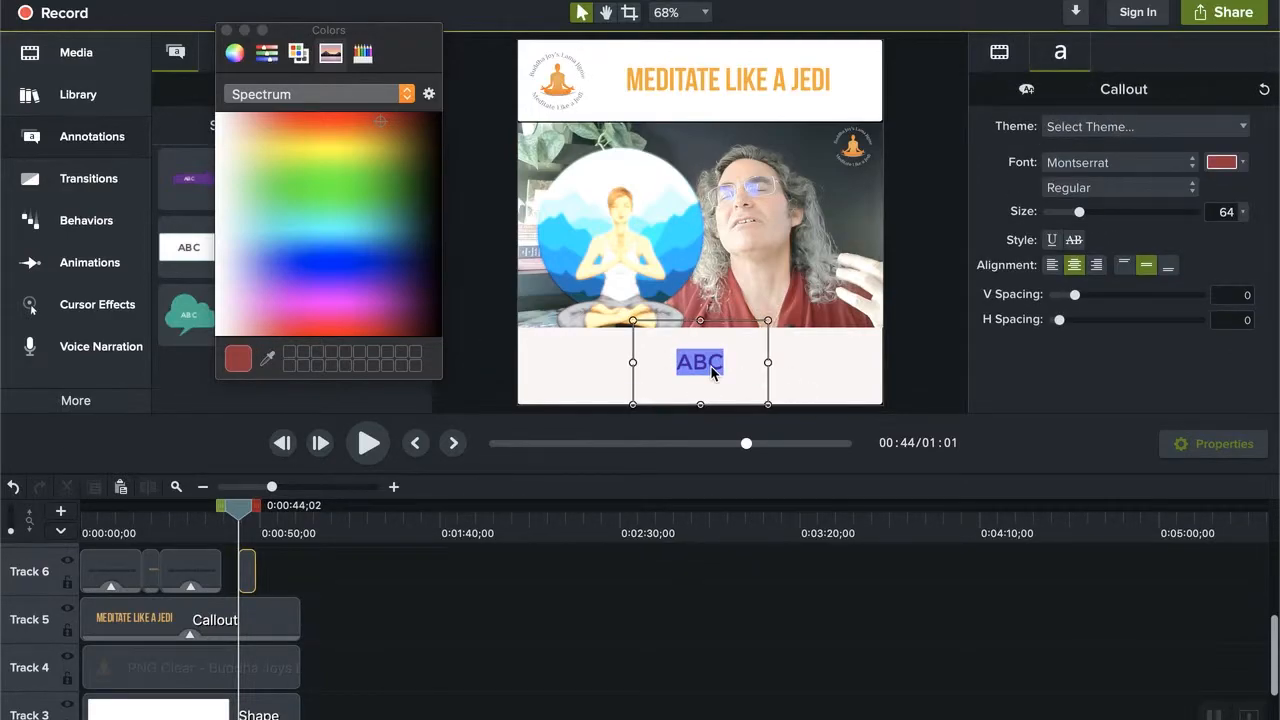
{"action": "left_click", "coordinate": [1121, 163]}
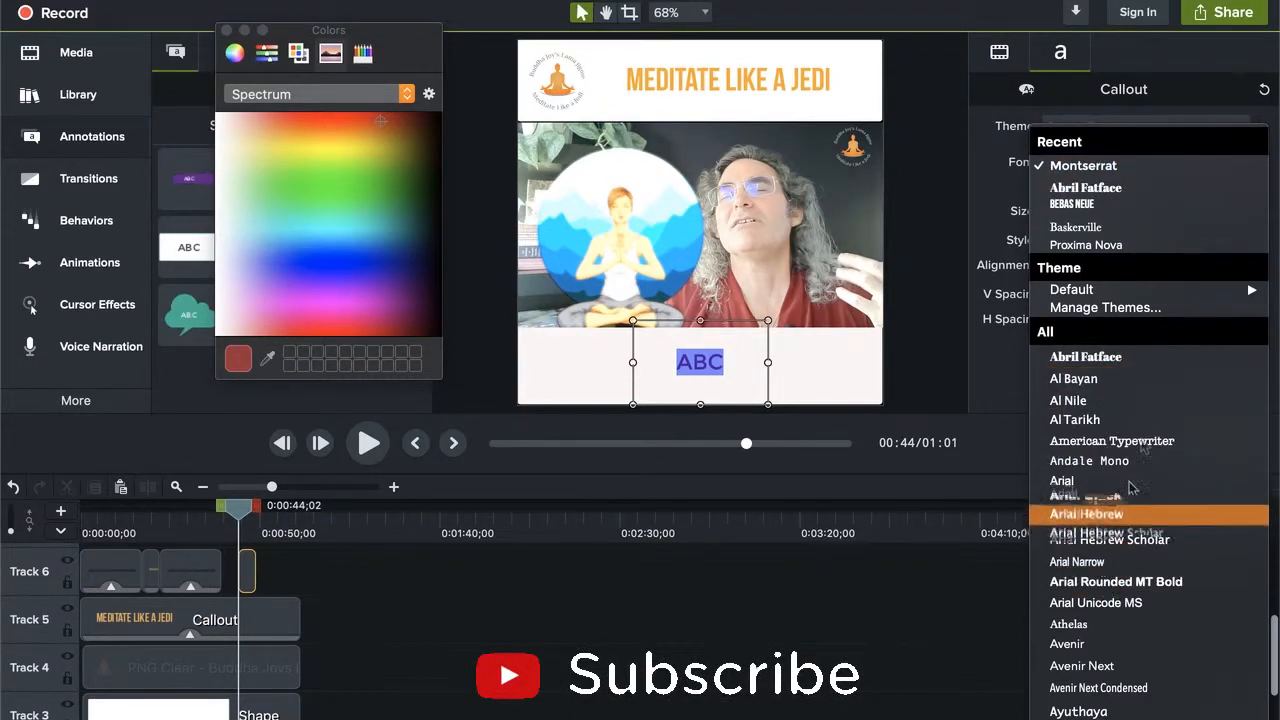
{"action": "left_click", "coordinate": [1116, 201]}
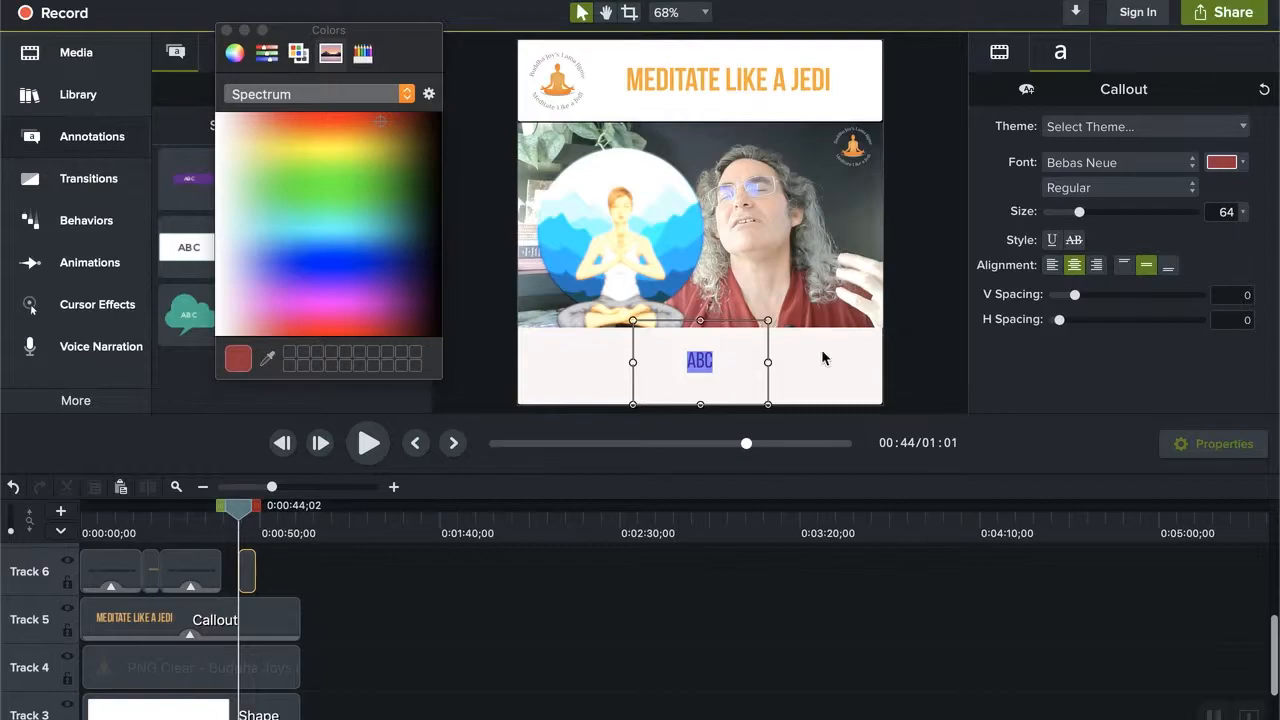
{"action": "left_click", "coordinate": [730, 372]}
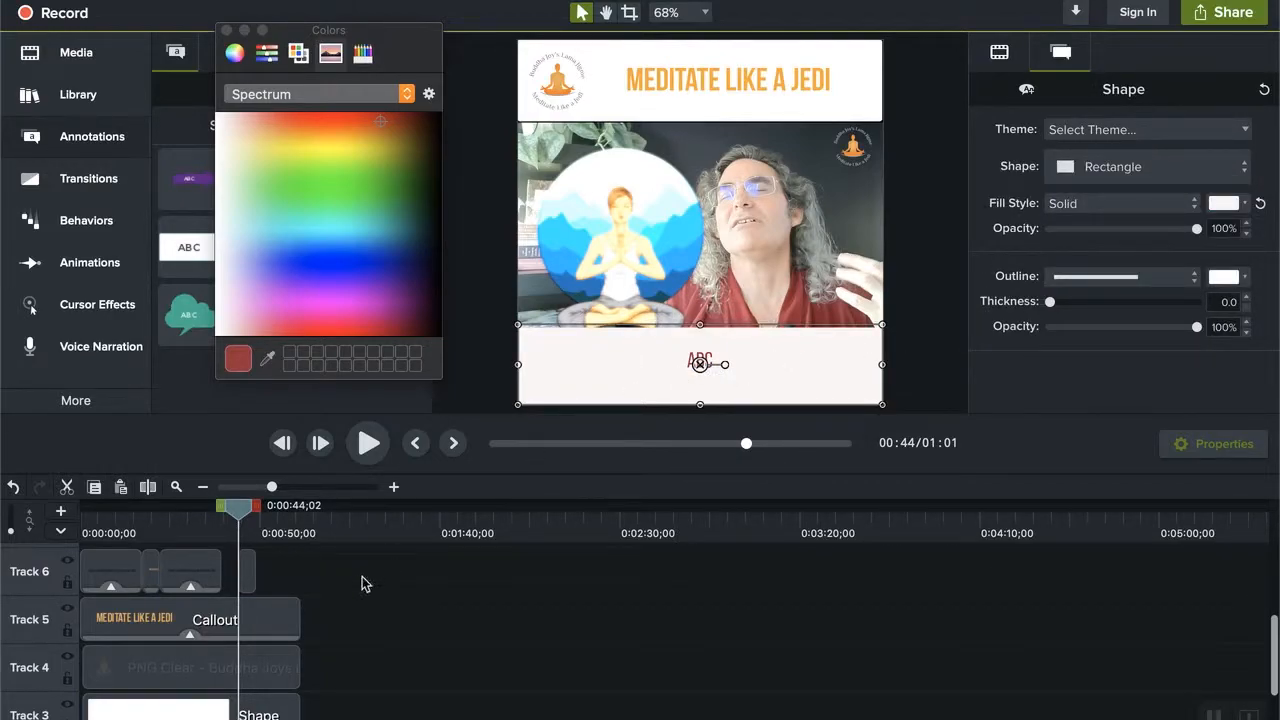
Widen the ABC callout's text box on both sides across most of the footer and lower its top edge to the footer's top
{"action": "left_click_drag", "start_coordinate": [245, 510], "coordinate": [217, 525]}
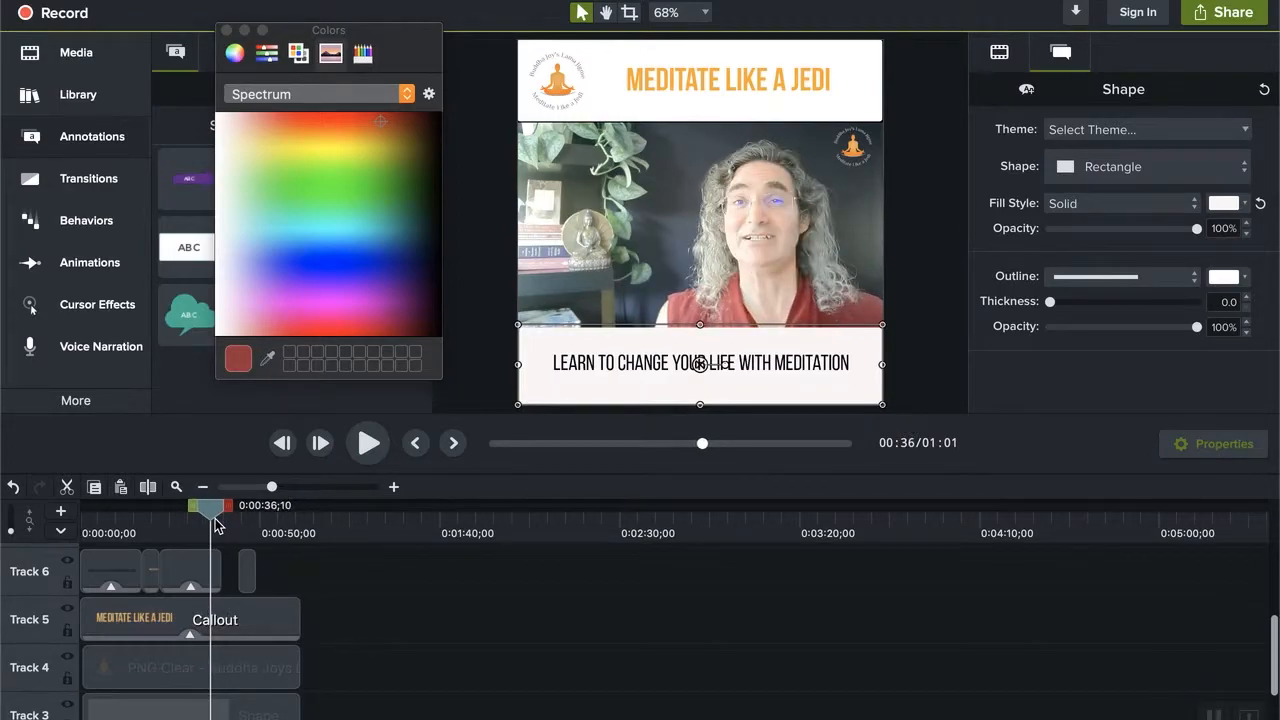
{"action": "left_click_drag", "start_coordinate": [204, 511], "coordinate": [241, 515]}
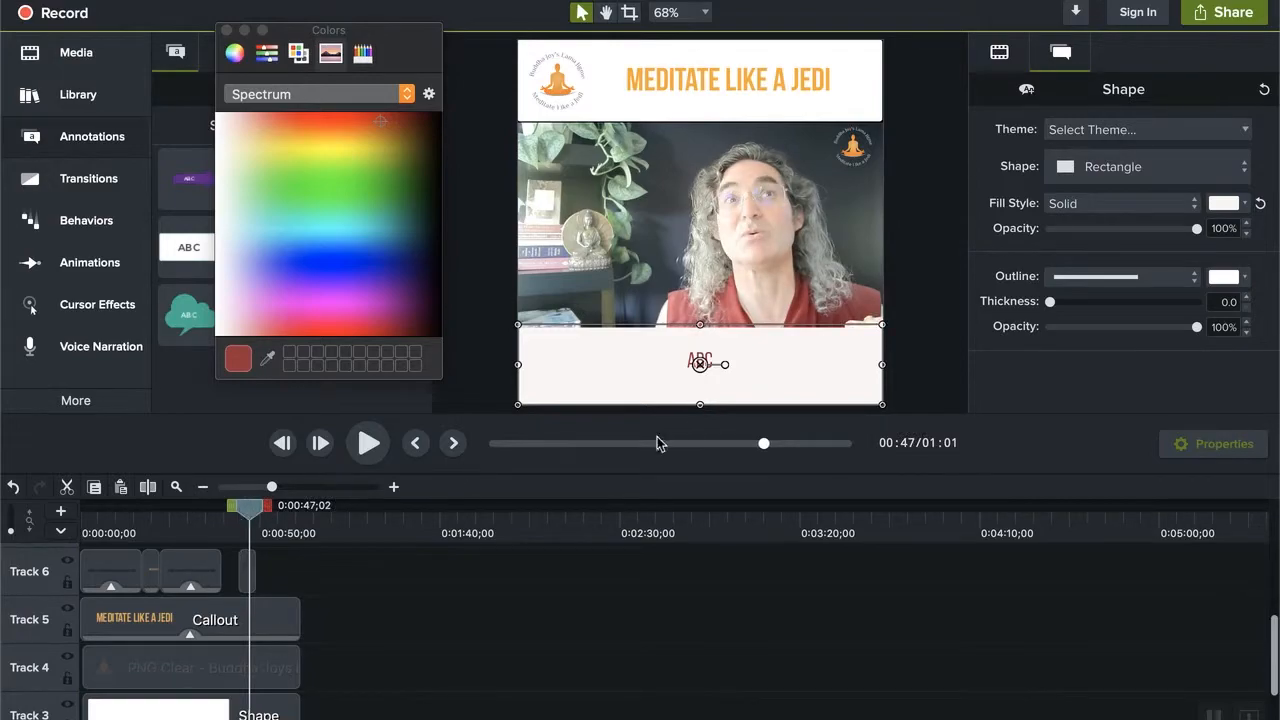
{"action": "double_click", "coordinate": [705, 358]}
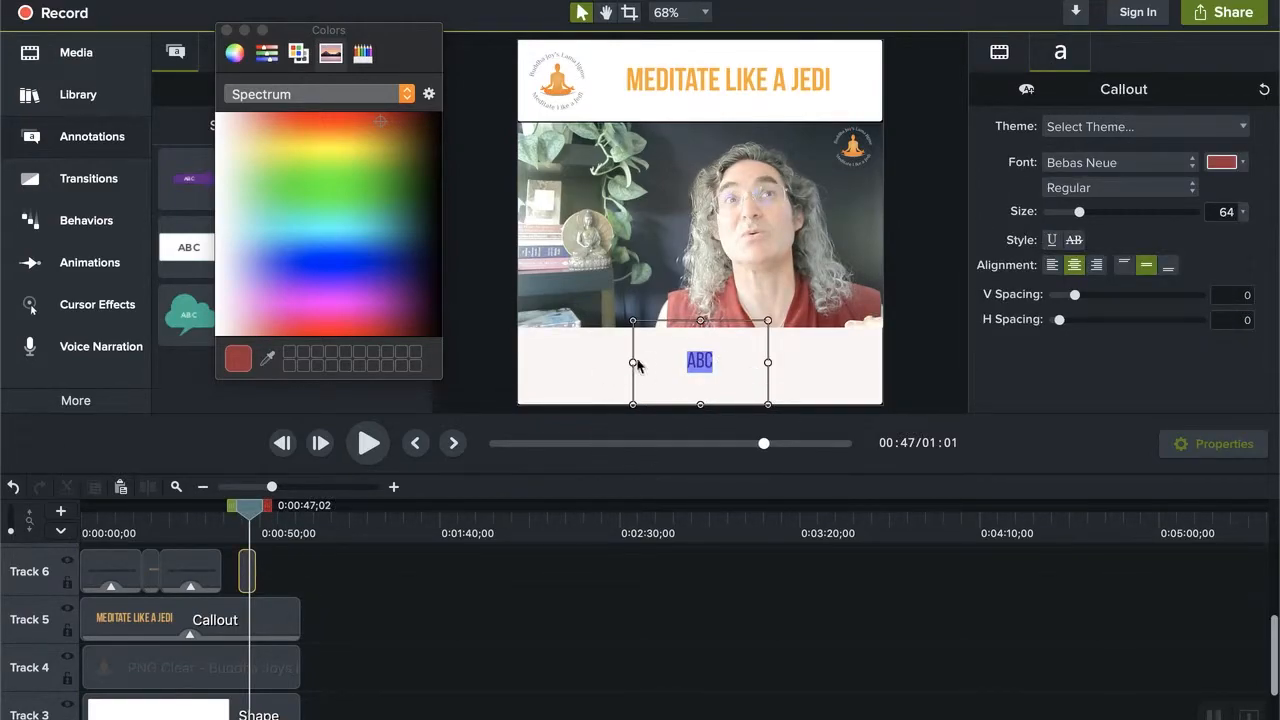
{"action": "left_click_drag", "start_coordinate": [633, 364], "coordinate": [557, 364]}
{"action": "left_click_drag", "start_coordinate": [768, 364], "coordinate": [841, 366]}
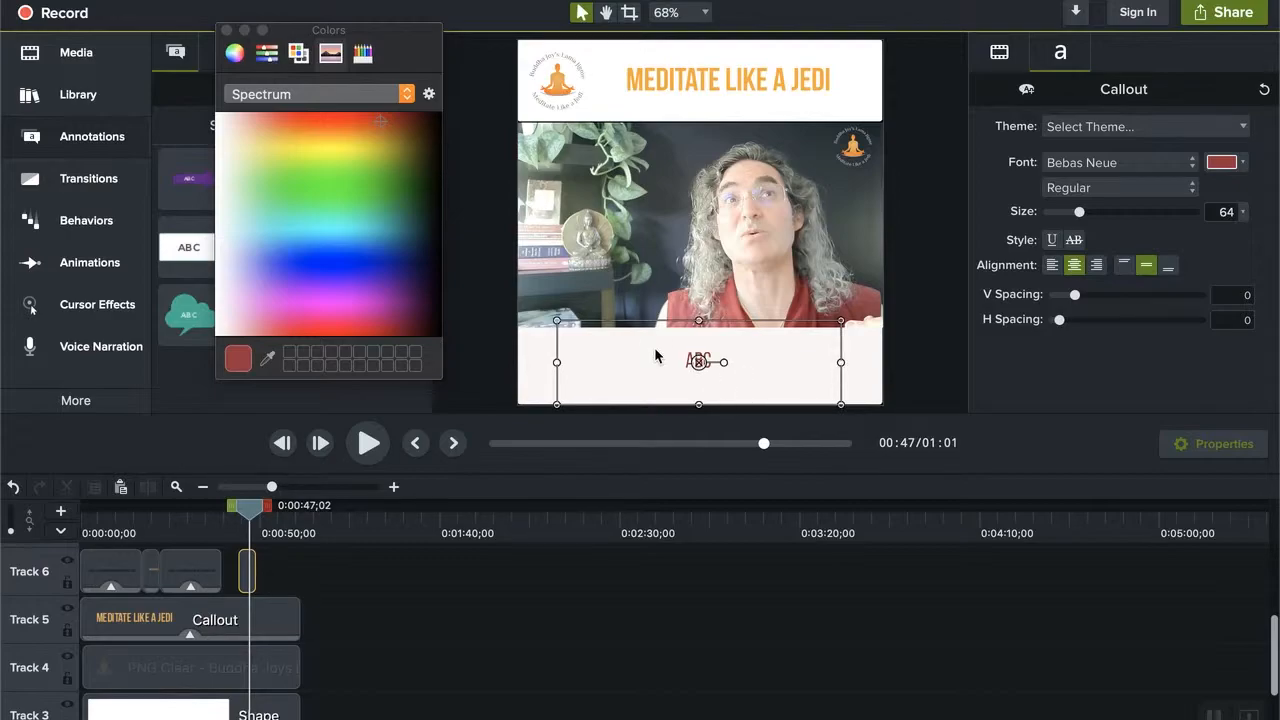
{"action": "left_click_drag", "start_coordinate": [700, 324], "coordinate": [700, 327]}
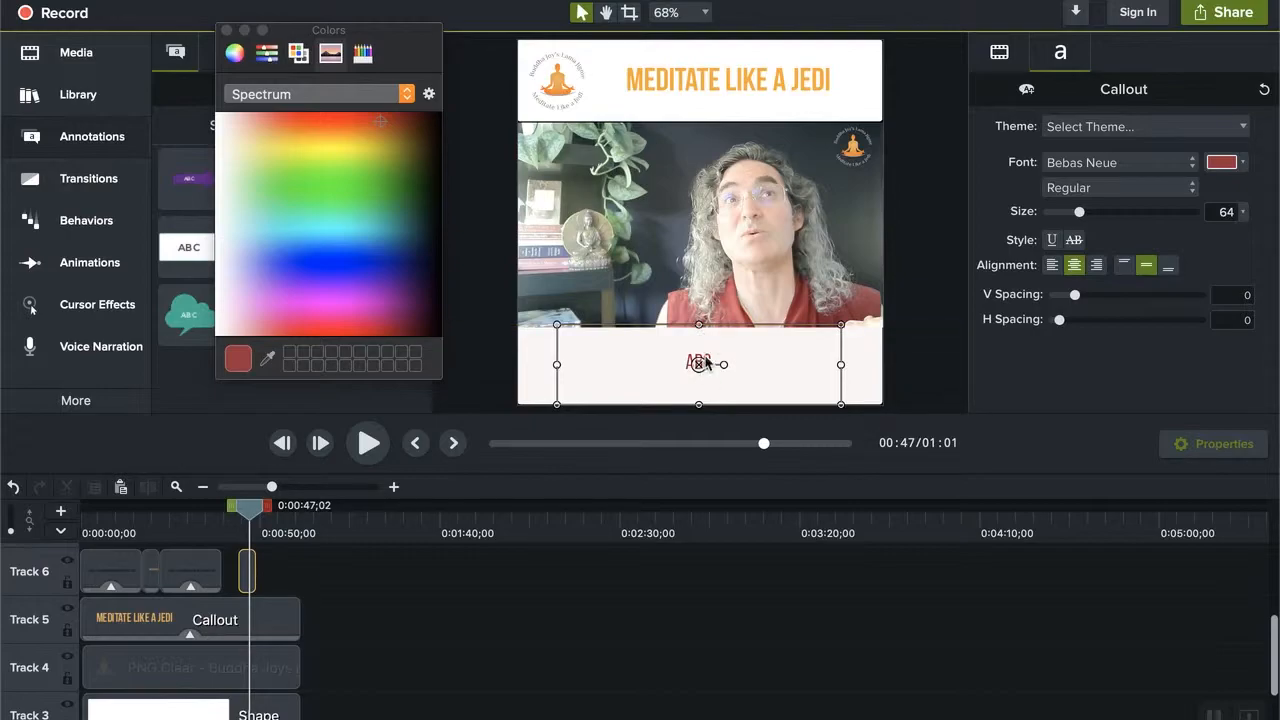
Replace the ABC text with "JOIN THE LAMA ON A ONLINE MEDITATION COURSE AND CHANGE YOUR LIFE!" and close the colour picker
{"action": "double_click", "coordinate": [705, 362]}
{"action": "type", "text": "JOIN THE LAMA"}
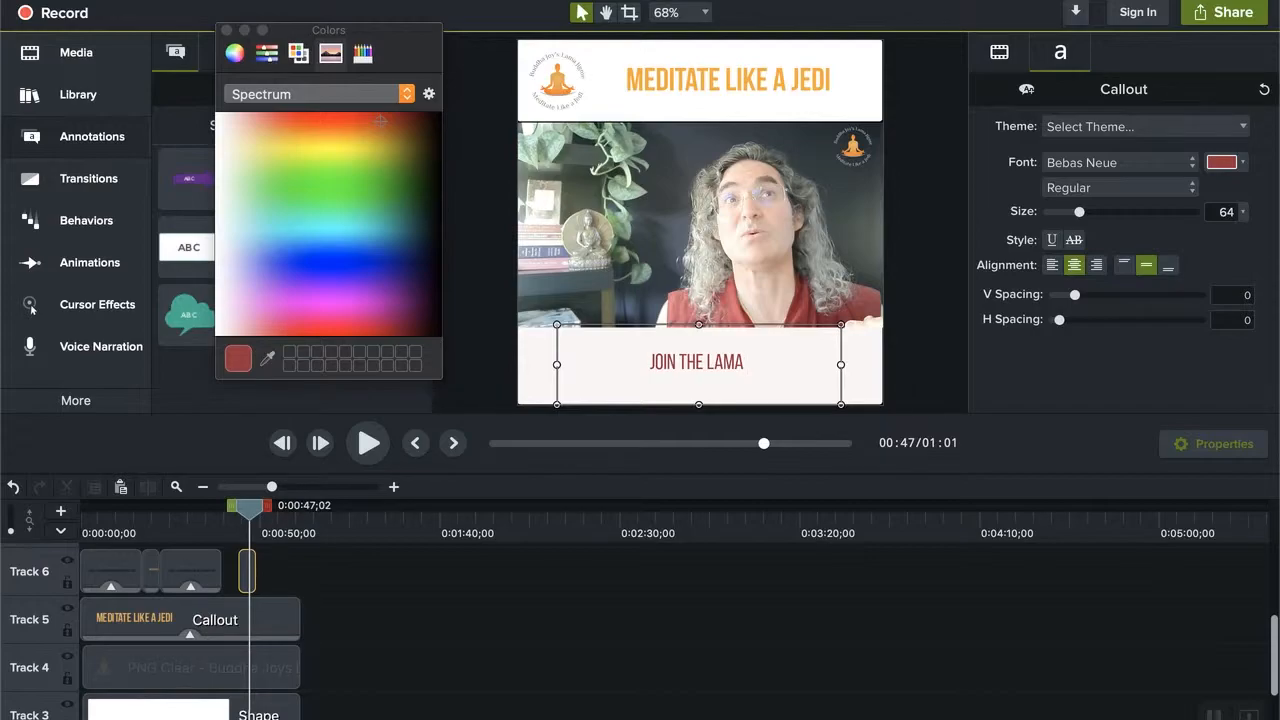
{"action": "type", "text": " ON A"}
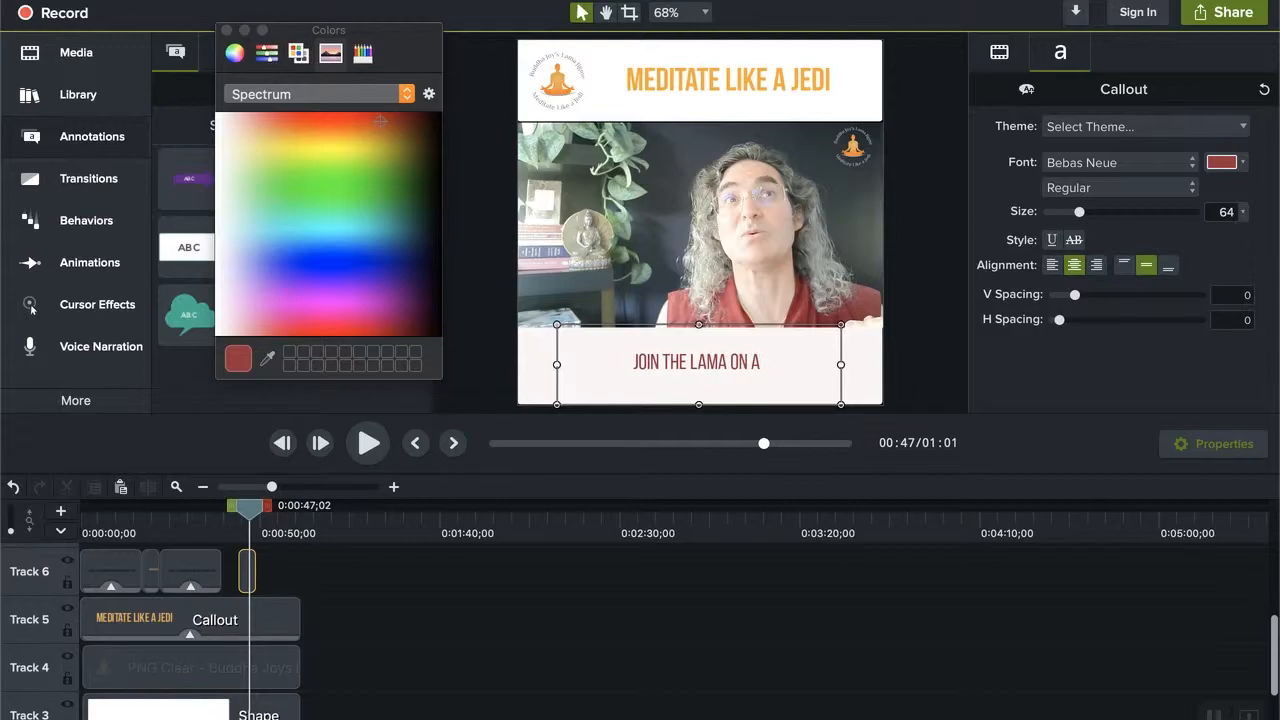
{"action": "type", "text": " ONLINE"}
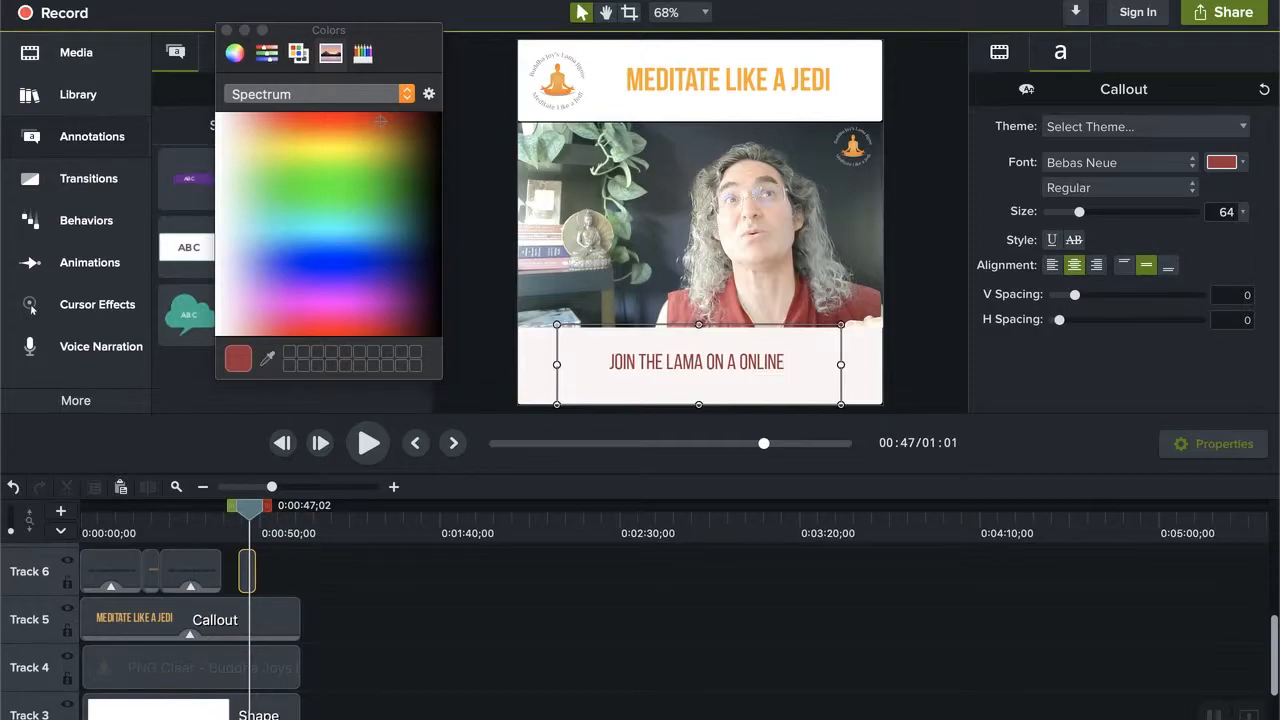
{"action": "type", "text": " MEDITATION"}
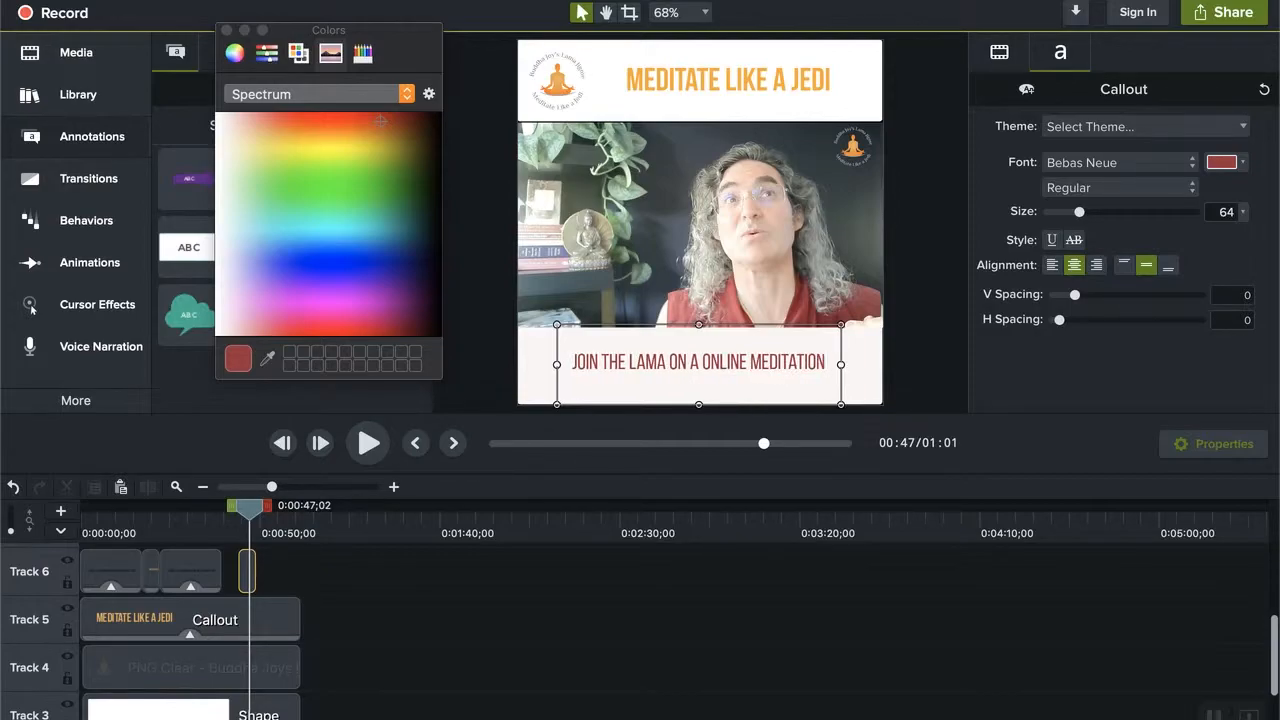
{"action": "type", "text": " COU"}
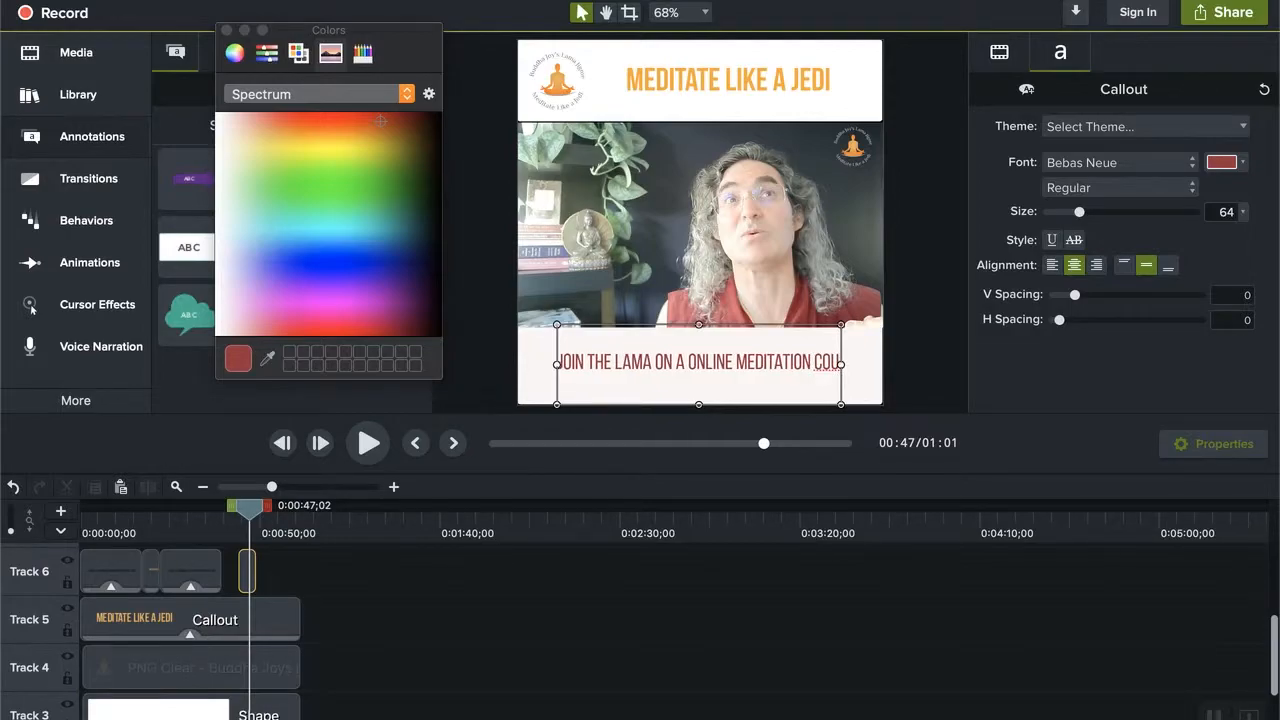
{"action": "type", "text": "RSE AND CH"}
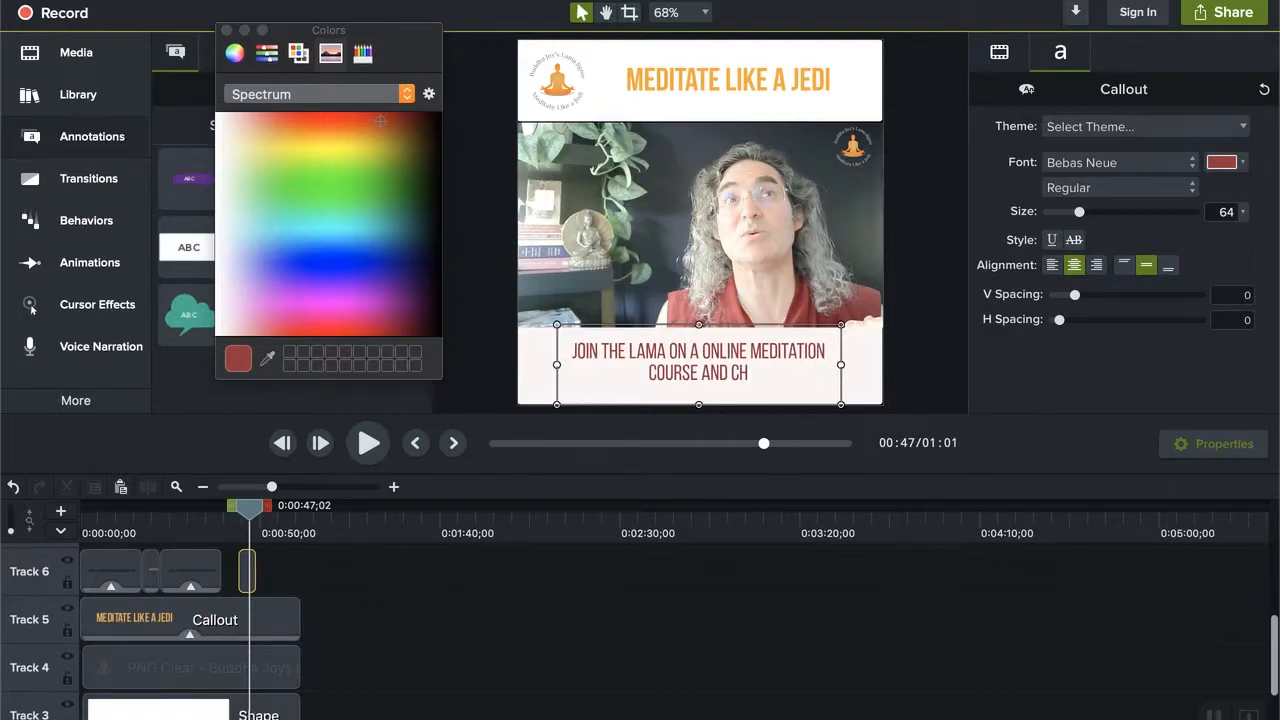
{"action": "type", "text": "ANGE YOUR"}
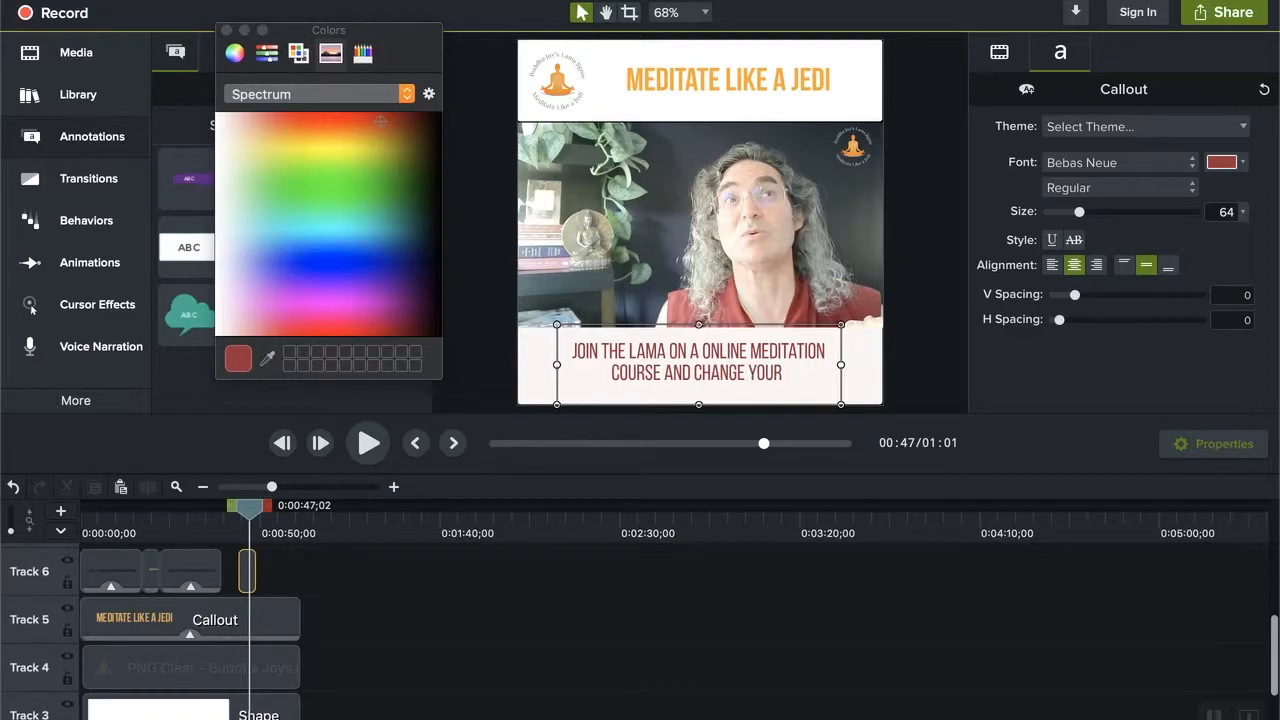
{"action": "type", "text": " LIFE!"}
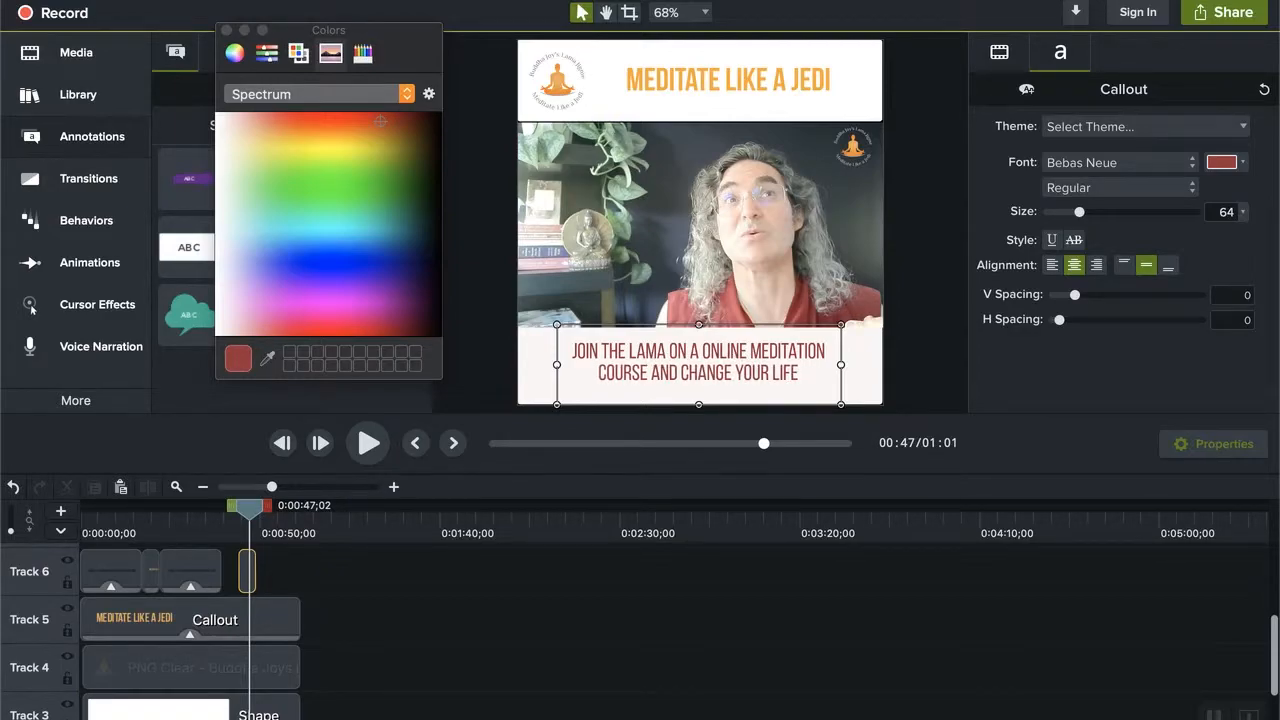
{"action": "left_click", "coordinate": [480, 266]}
{"action": "mouse_move", "coordinate": [250, 509]}
{"action": "left_mouse_down"}
{"action": "mouse_move", "coordinate": [229, 510]}
{"action": "mouse_move", "coordinate": [246, 510]}
{"action": "left_mouse_up"}
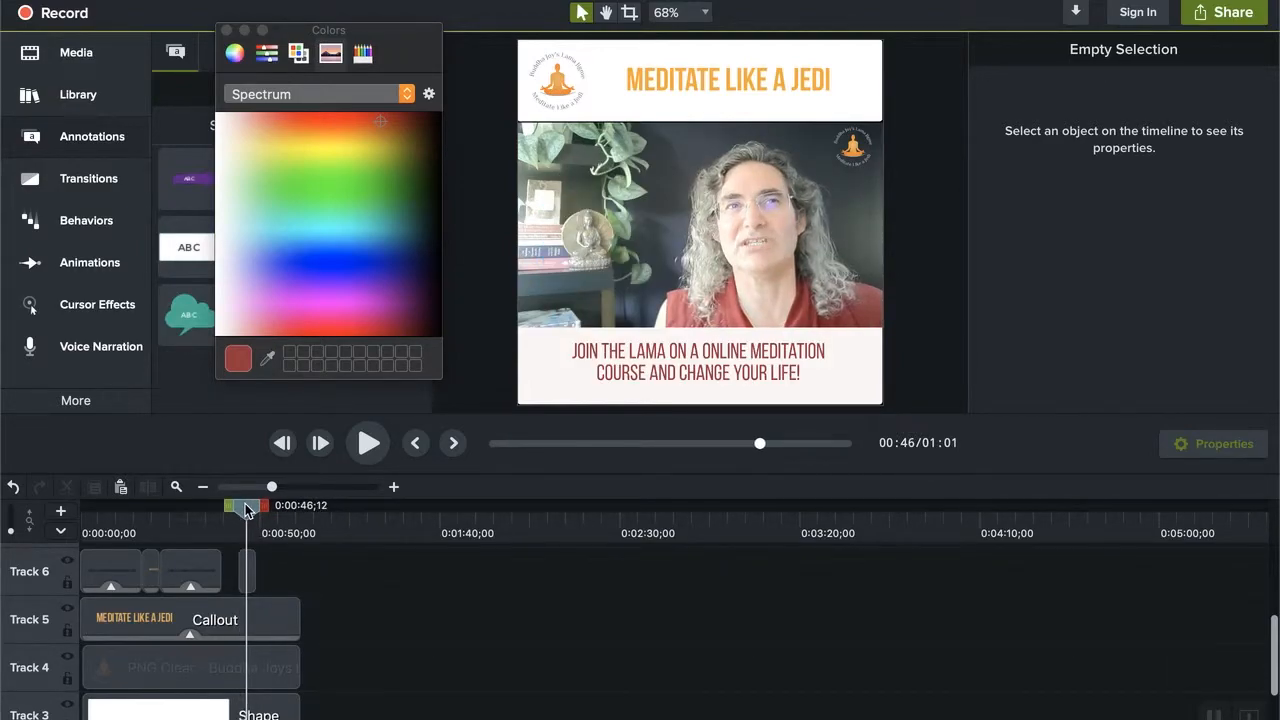
{"action": "left_click", "coordinate": [227, 32]}
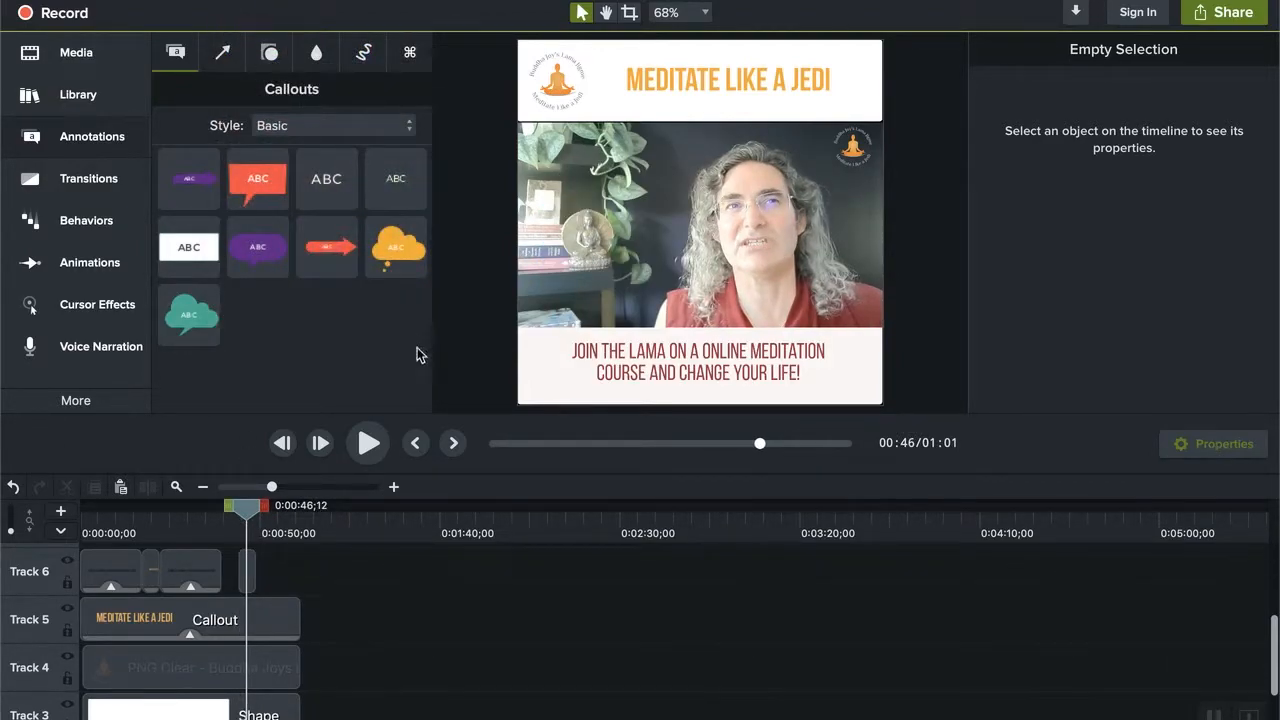
Apply the Scale behavior to the dark red "JOIN THE LAMA" callout on the footer
{"action": "left_click", "coordinate": [678, 362]}
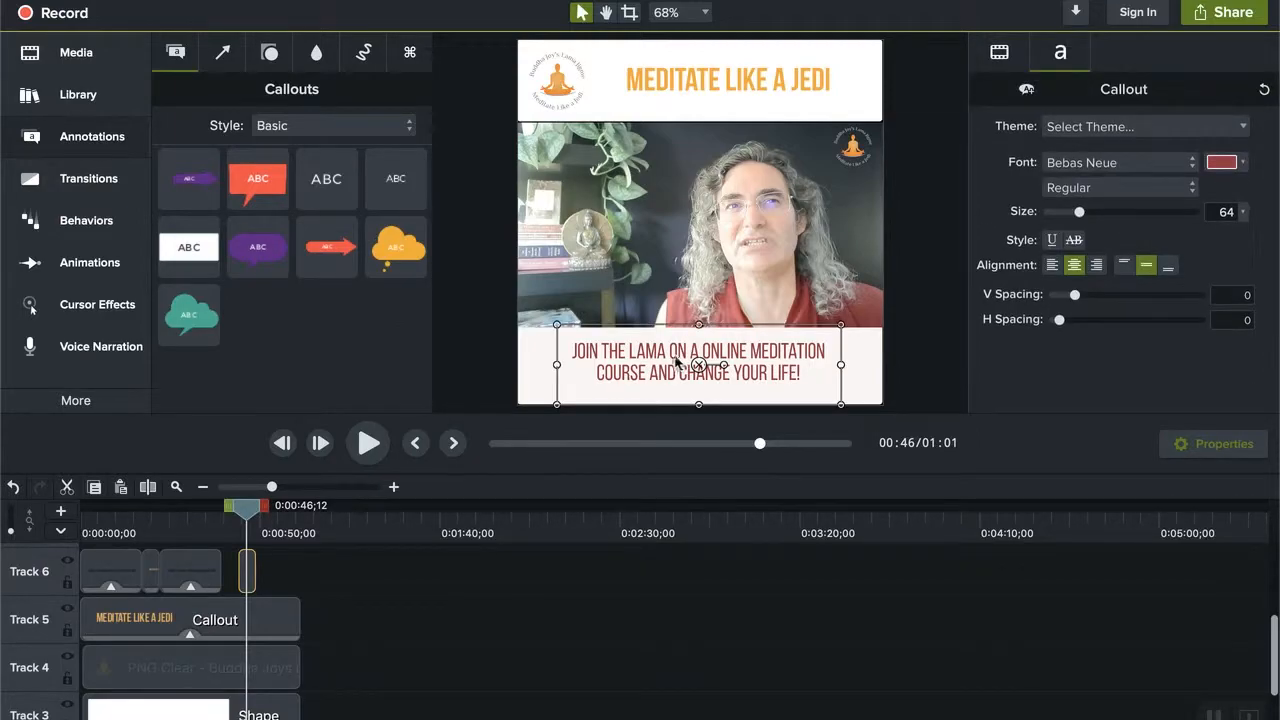
{"action": "left_click", "coordinate": [83, 230]}
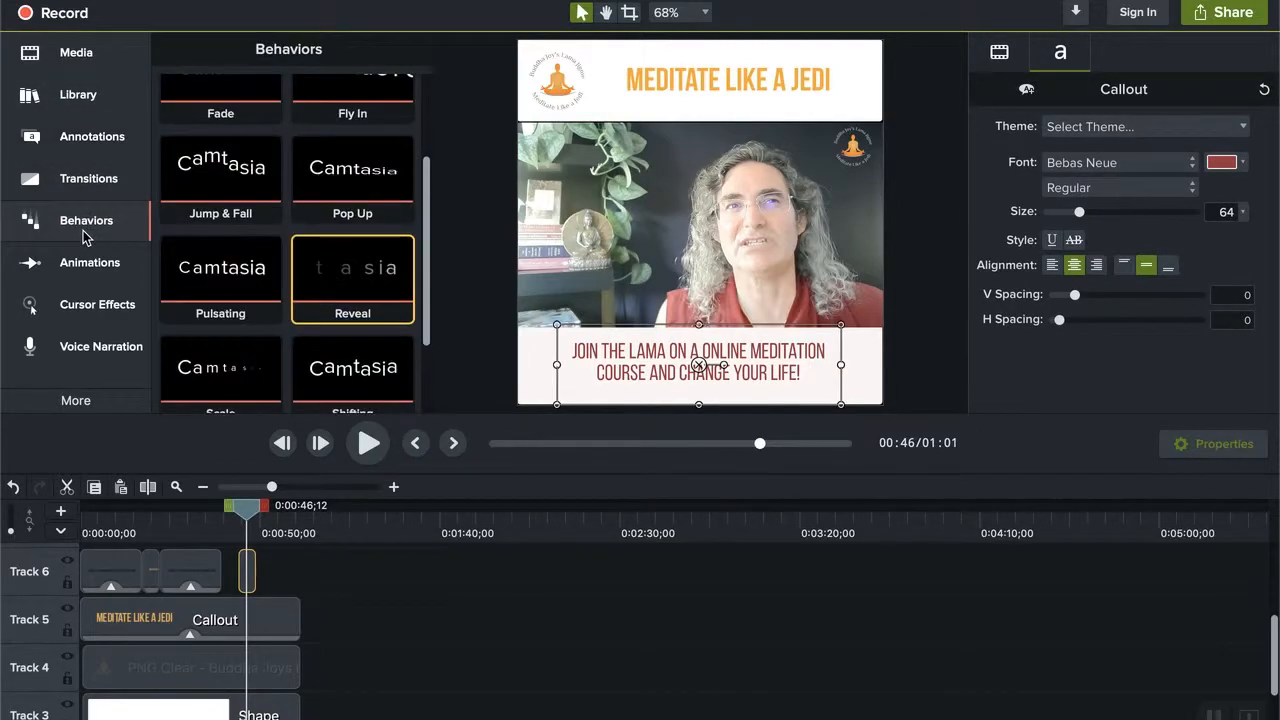
{"action": "scroll", "coordinate": [240, 294], "scroll_direction": "down", "scroll_amount": 3}
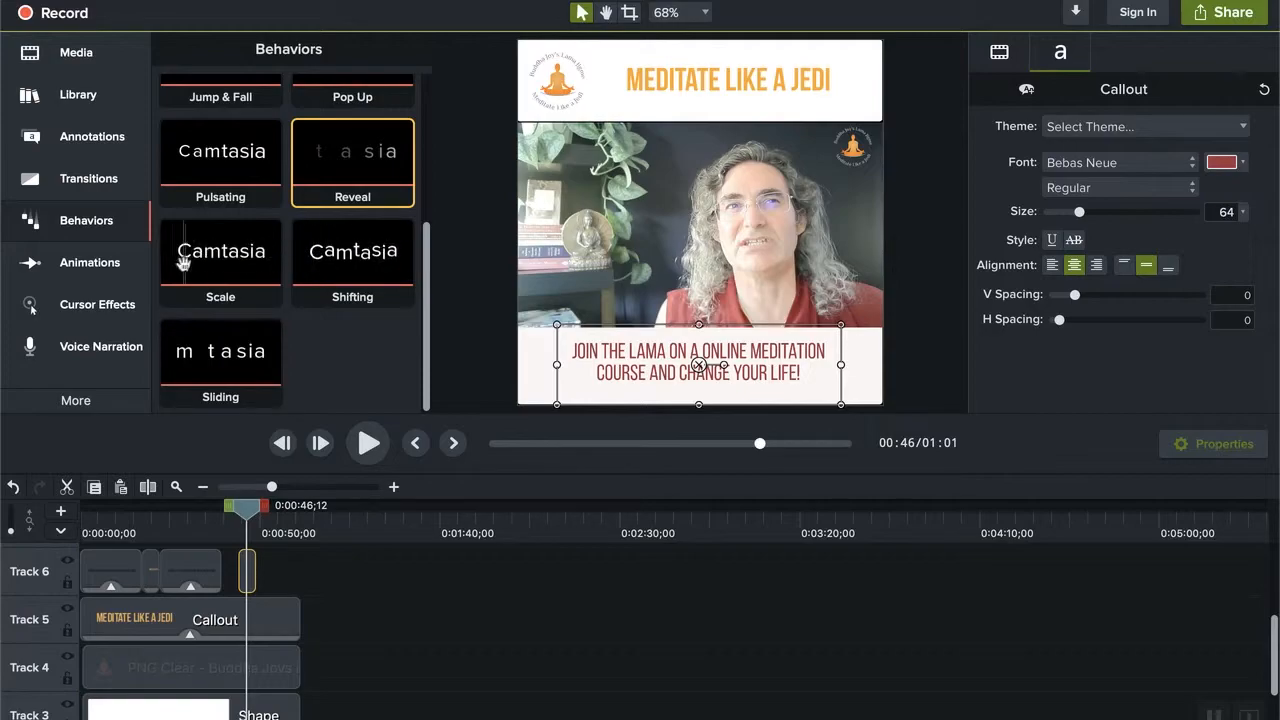
{"action": "left_click_drag", "start_coordinate": [212, 261], "coordinate": [657, 364]}
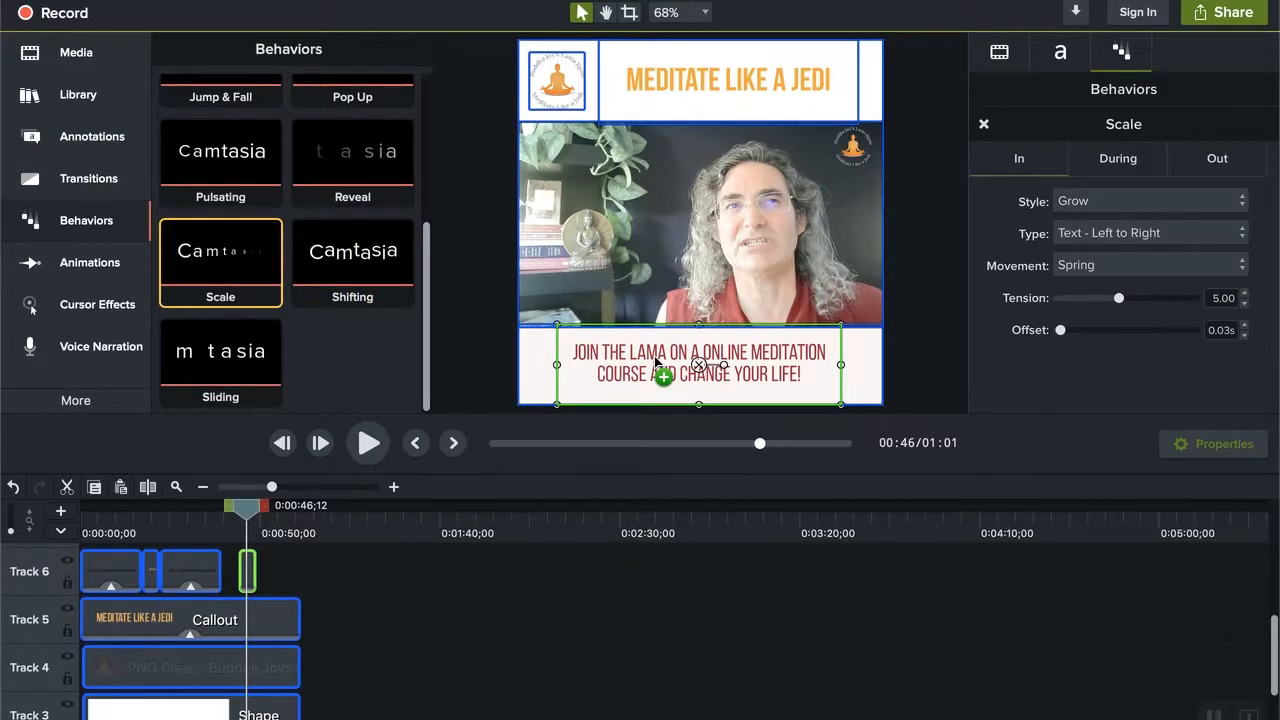
{"action": "left_click_drag", "start_coordinate": [657, 364], "coordinate": [657, 364]}
{"action": "left_click_drag", "start_coordinate": [246, 574], "coordinate": [247, 575]}
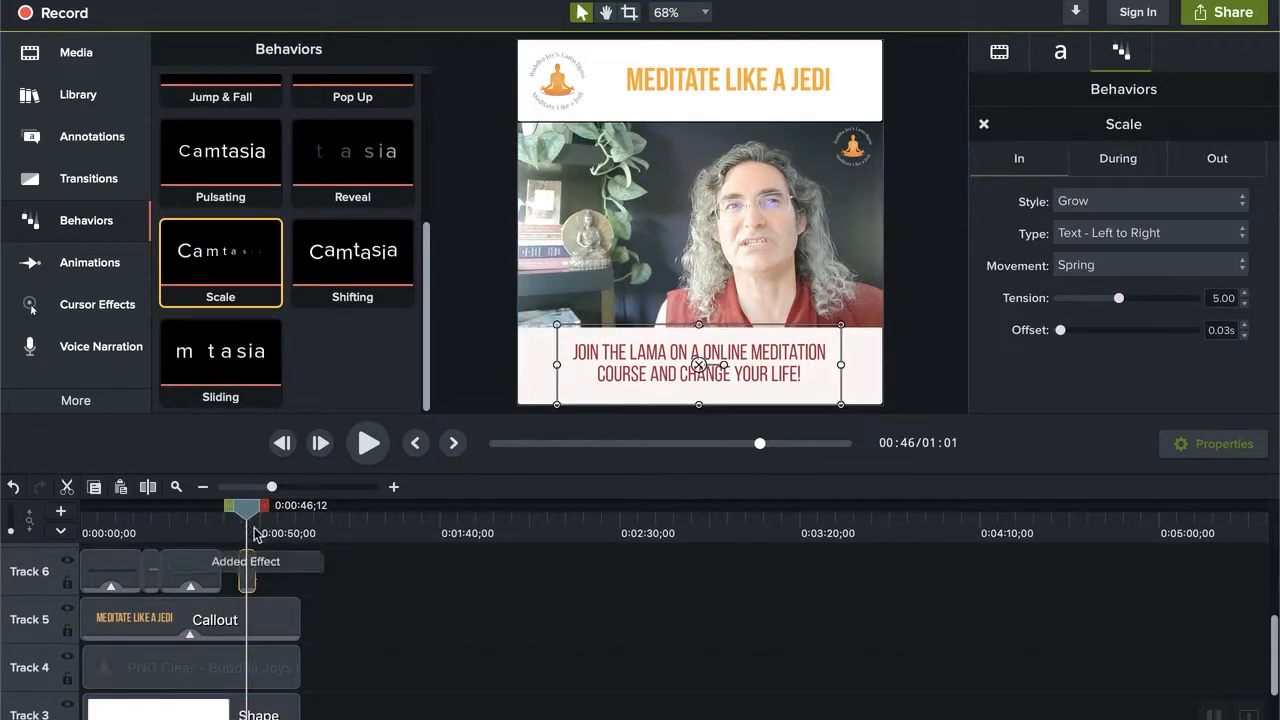
Extend the "JOIN THE LAMA" callout on Track 6 in both directions, from the end of the previous caption to the end of the video
{"action": "left_click_drag", "start_coordinate": [240, 515], "coordinate": [321, 520]}
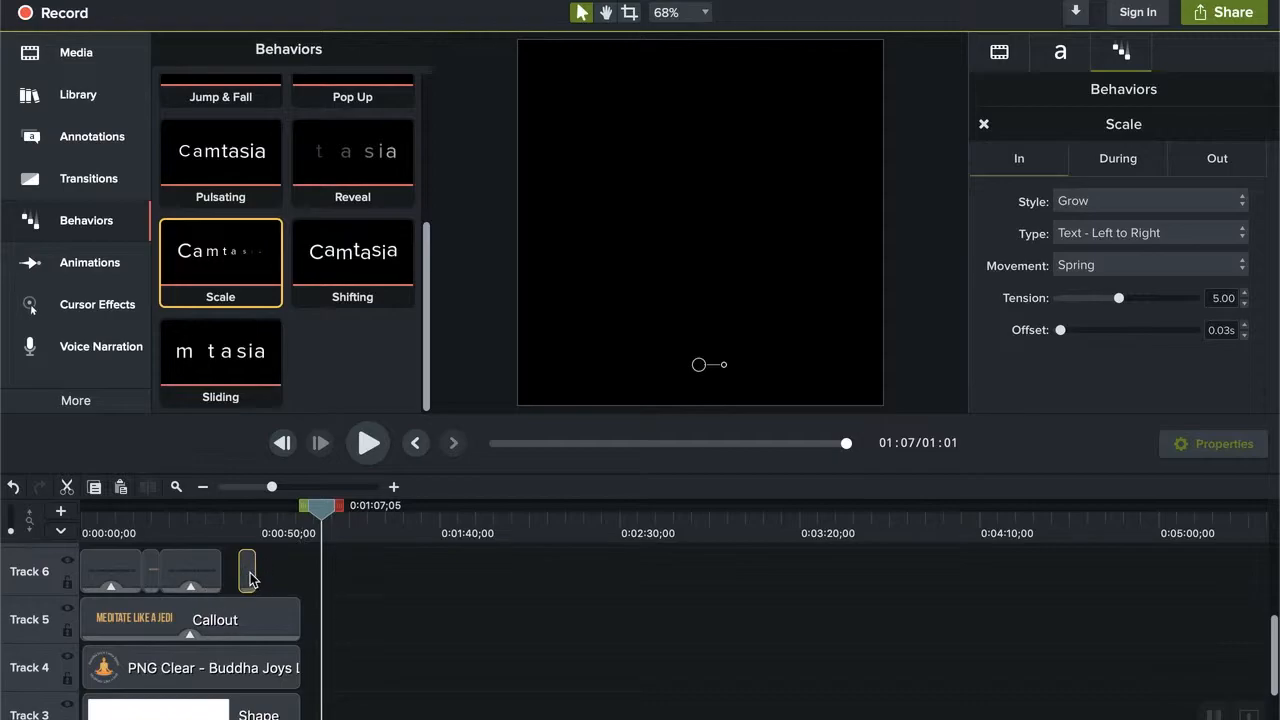
{"action": "left_click_drag", "start_coordinate": [321, 510], "coordinate": [281, 533]}
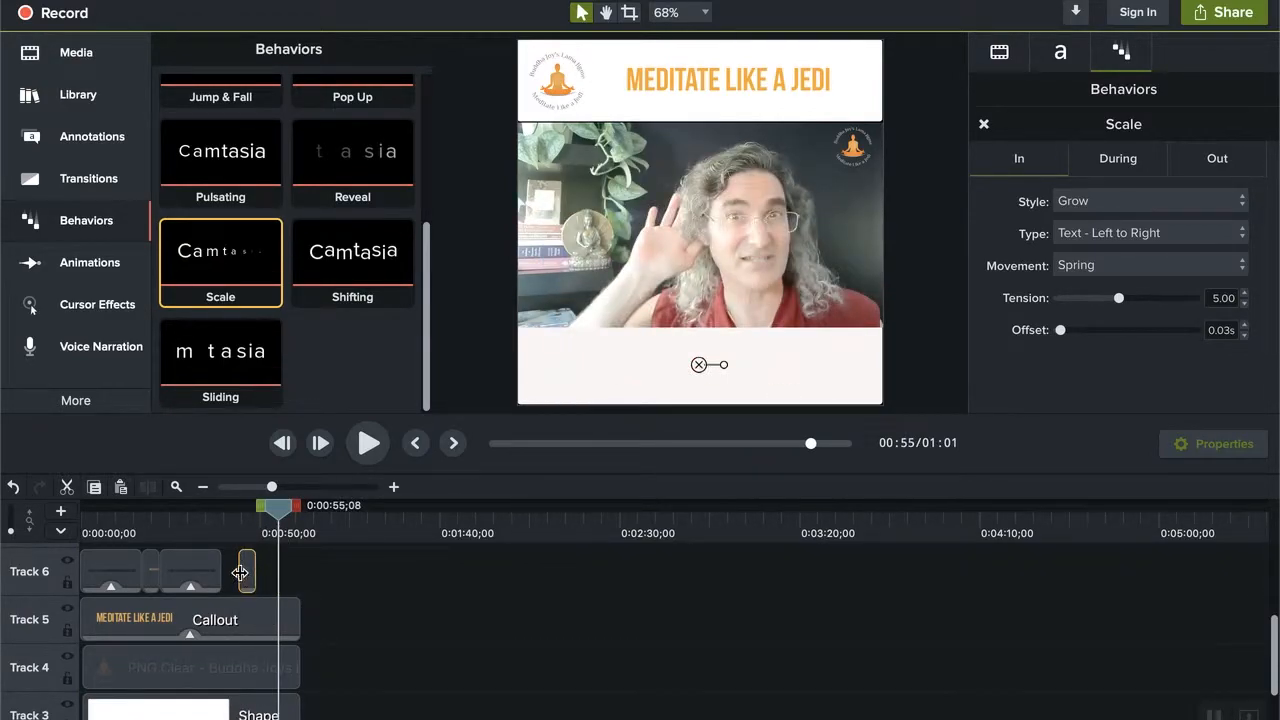
{"action": "left_click_drag", "start_coordinate": [240, 571], "coordinate": [297, 580]}
Play the video from the beginning to review the header and the animated footer captions
{"action": "left_click_drag", "start_coordinate": [278, 507], "coordinate": [57, 509]}
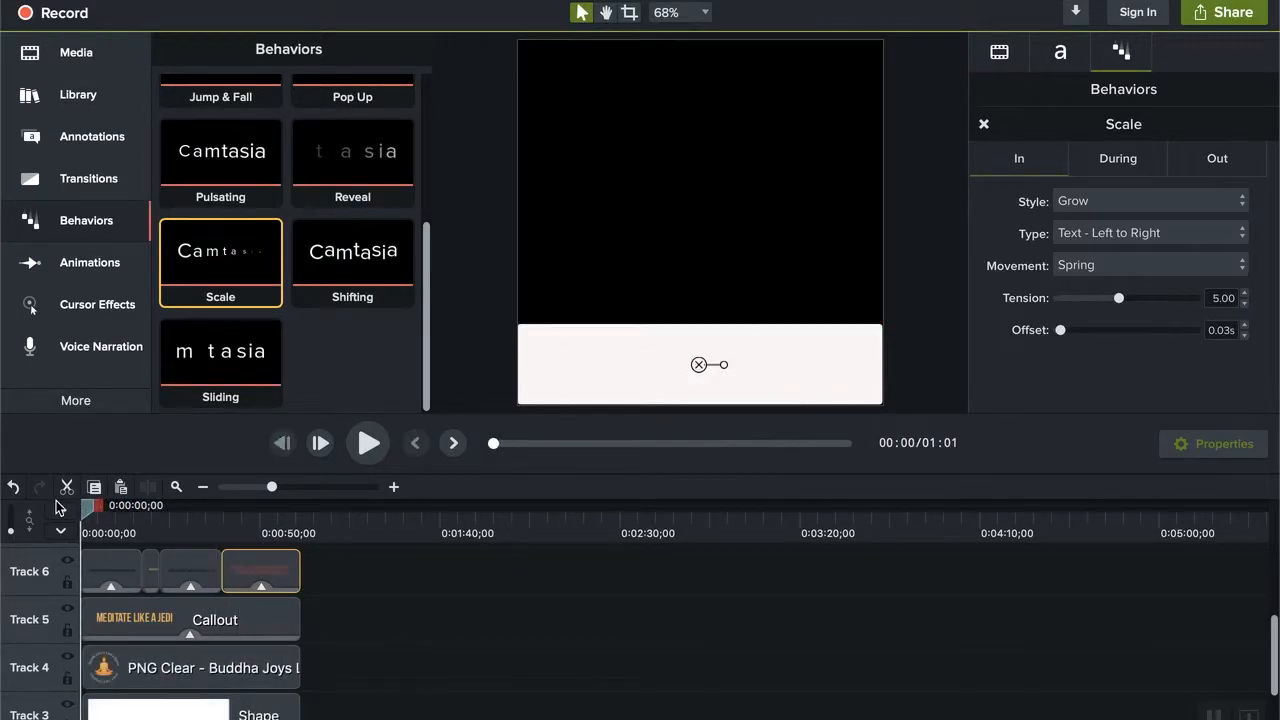
{"action": "left_click", "coordinate": [367, 443]}
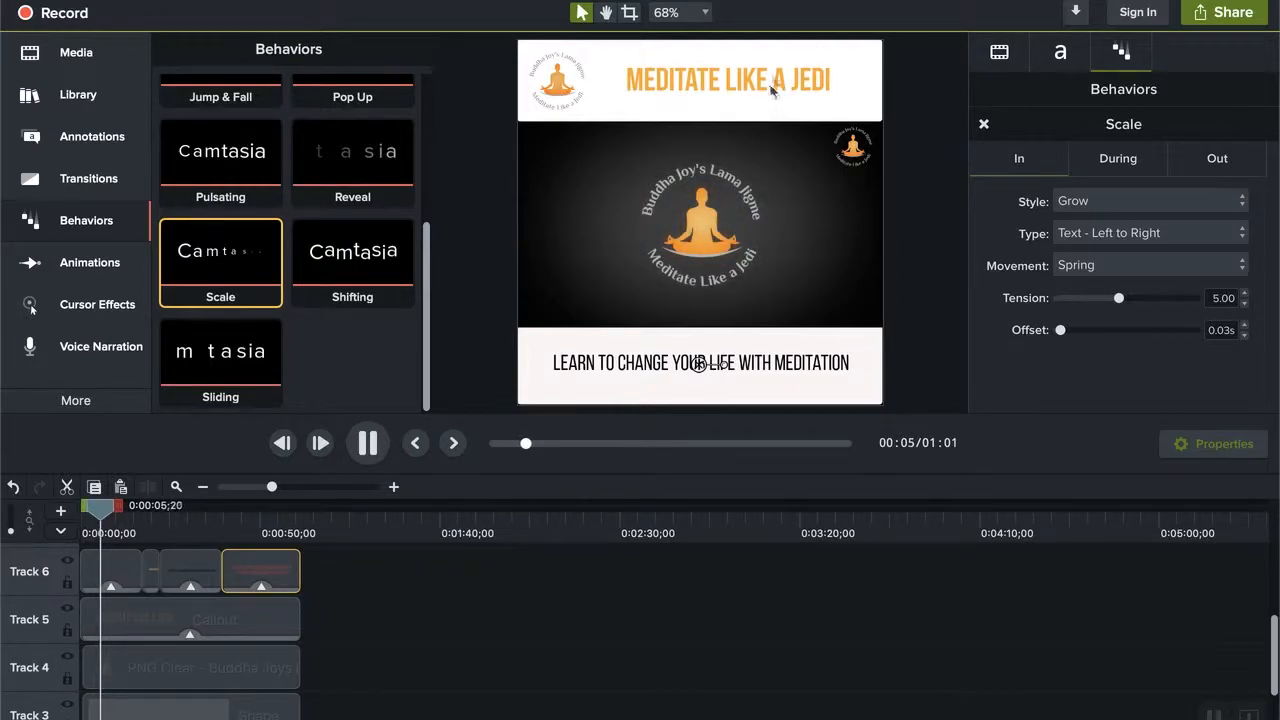
{"action": "left_click", "coordinate": [465, 370]}
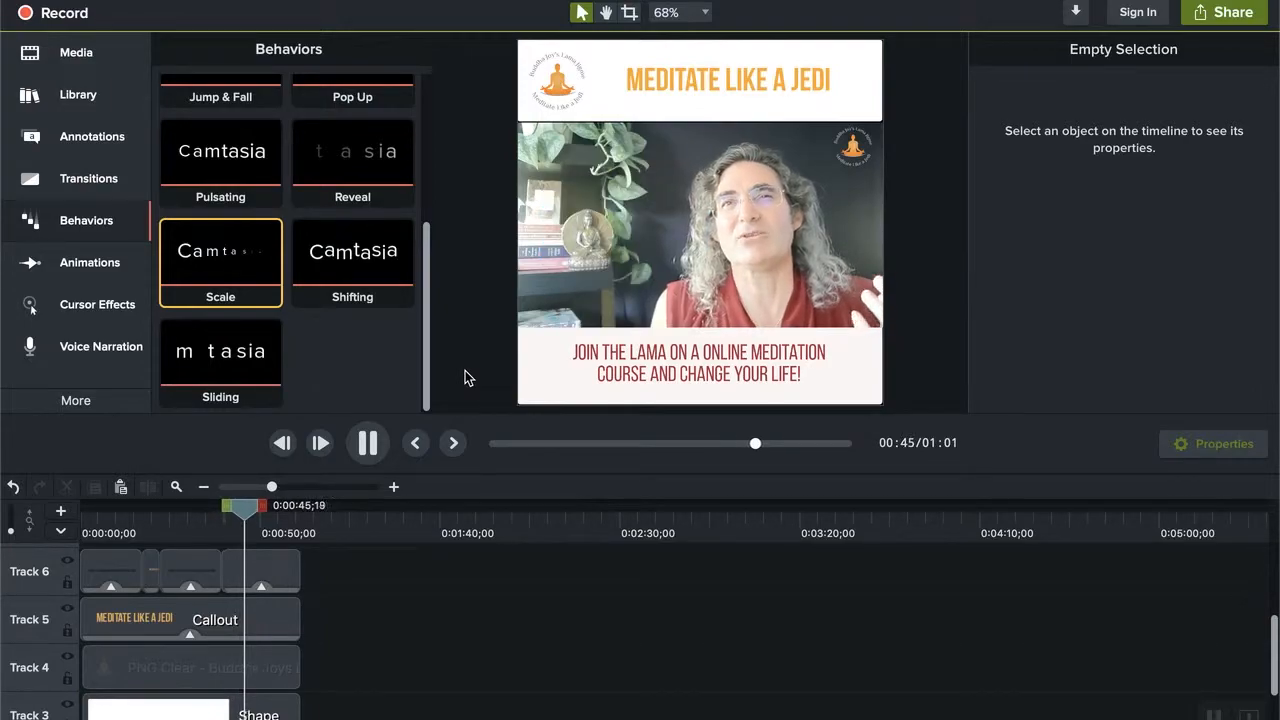
{"action": "left_click", "coordinate": [371, 451]}
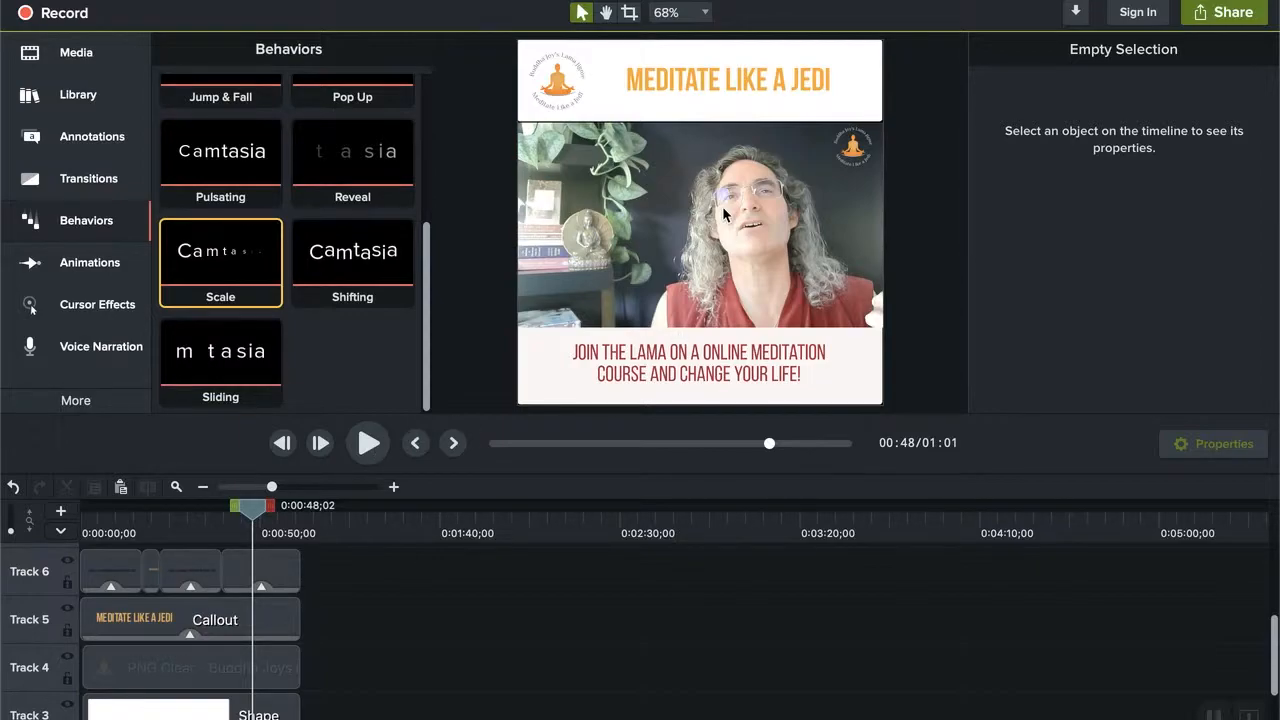
Set up a local MP4 export named lama-lama-ding-dong.mp4, saved to the Downloads folder
{"action": "left_click", "coordinate": [62, 60]}
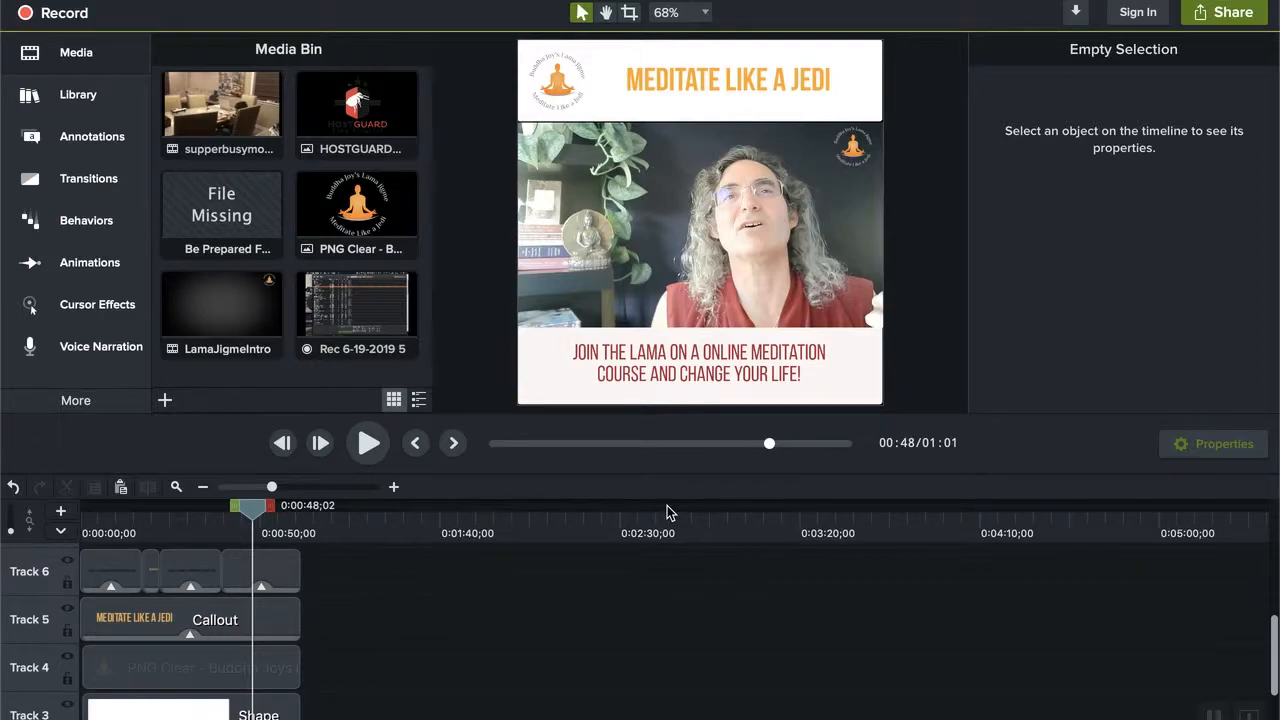
{"action": "left_click", "coordinate": [1225, 18]}
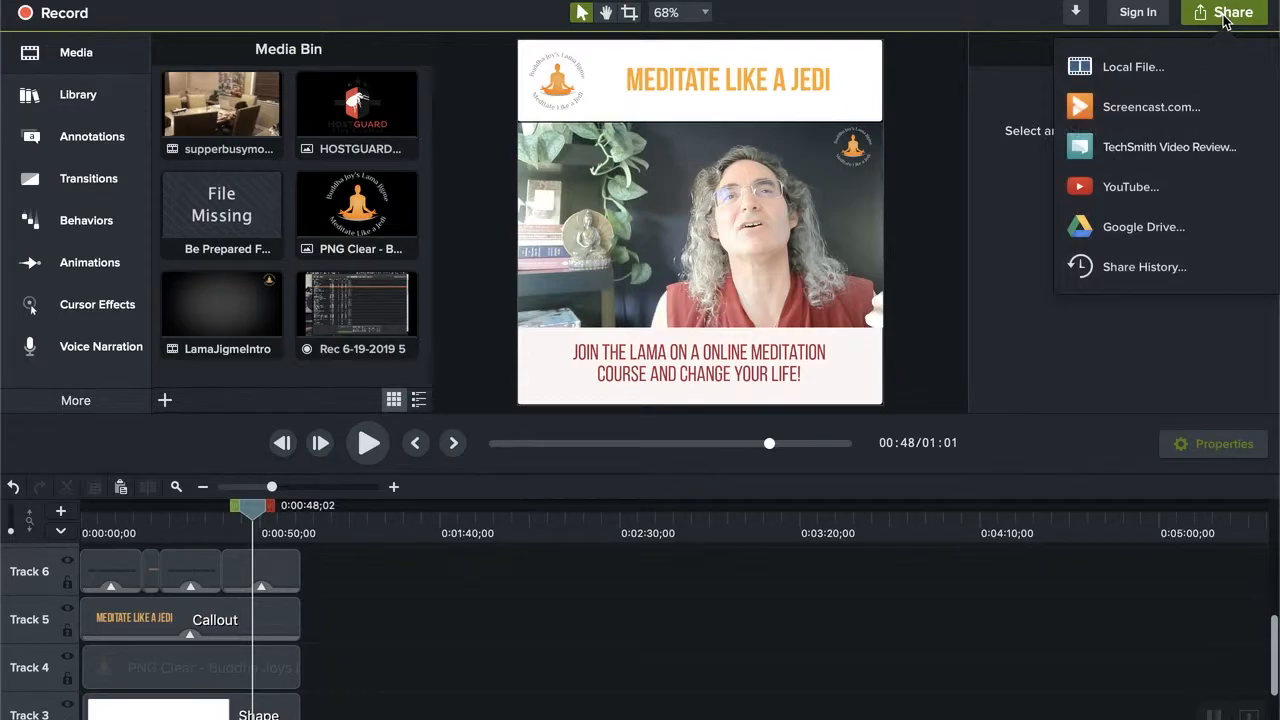
{"action": "left_click", "coordinate": [1155, 80]}
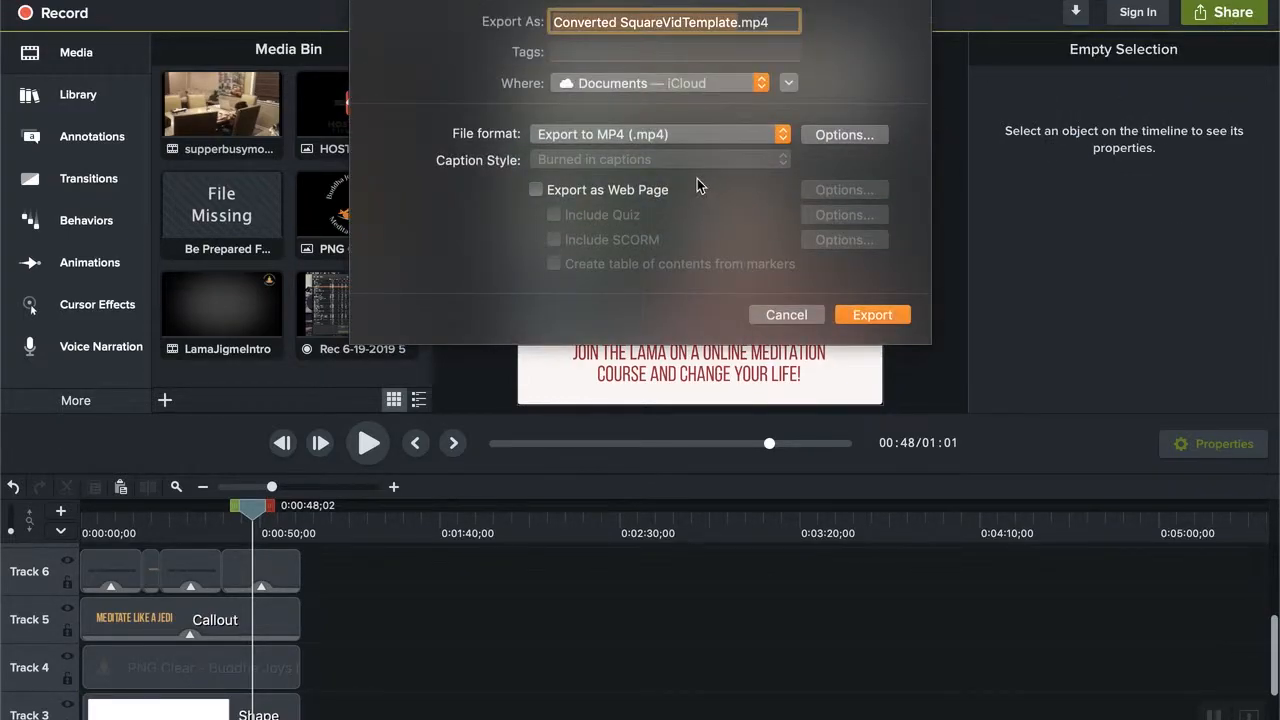
{"action": "left_click", "coordinate": [735, 83]}
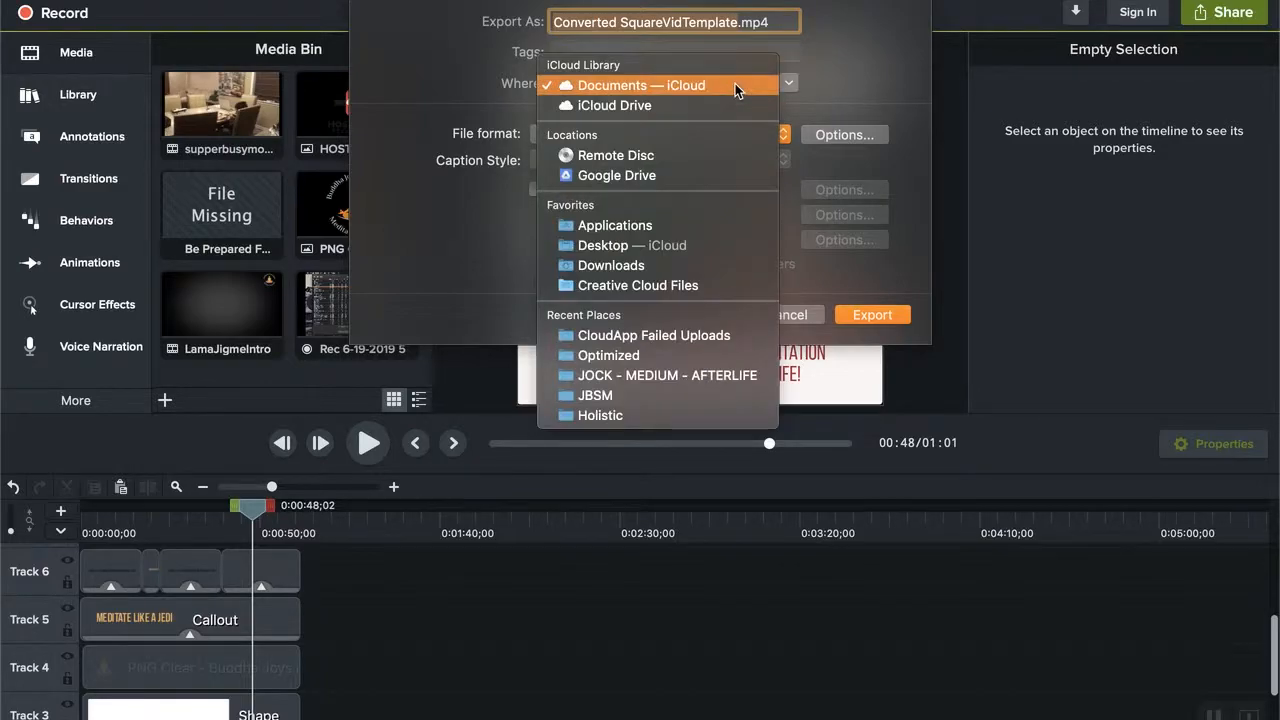
{"action": "left_click", "coordinate": [678, 267]}
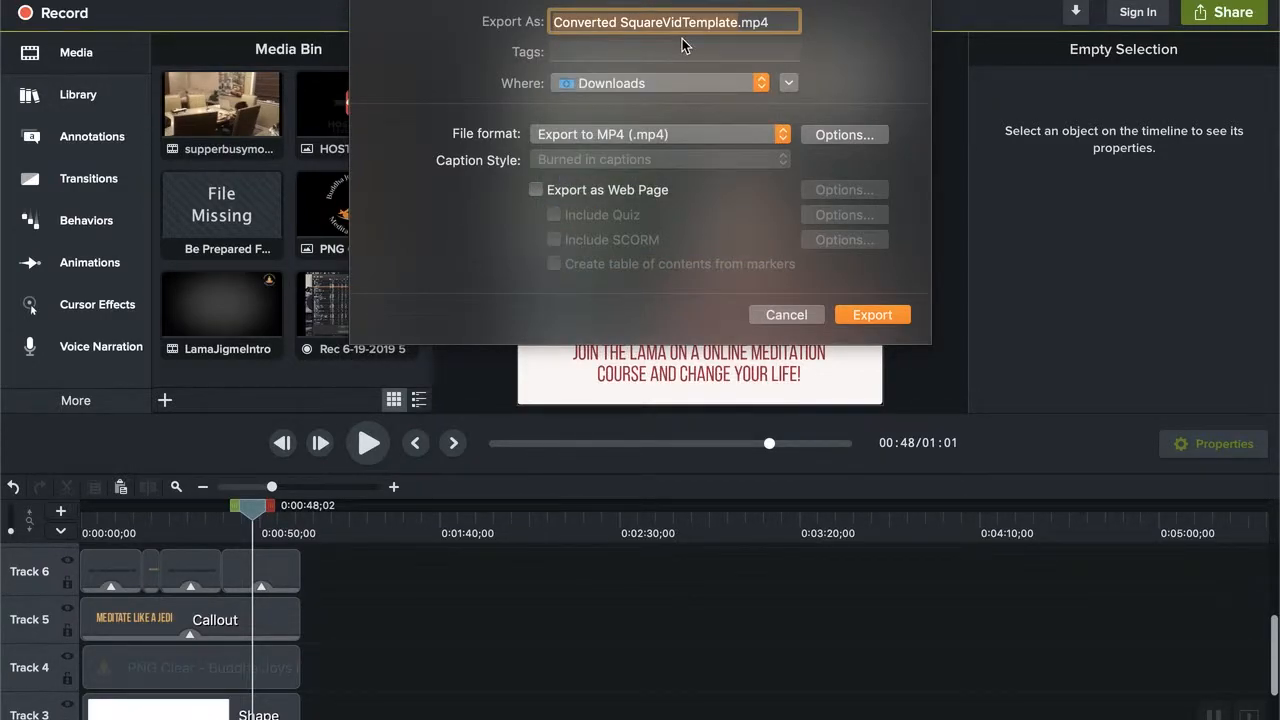
{"action": "type", "text": "lama"}
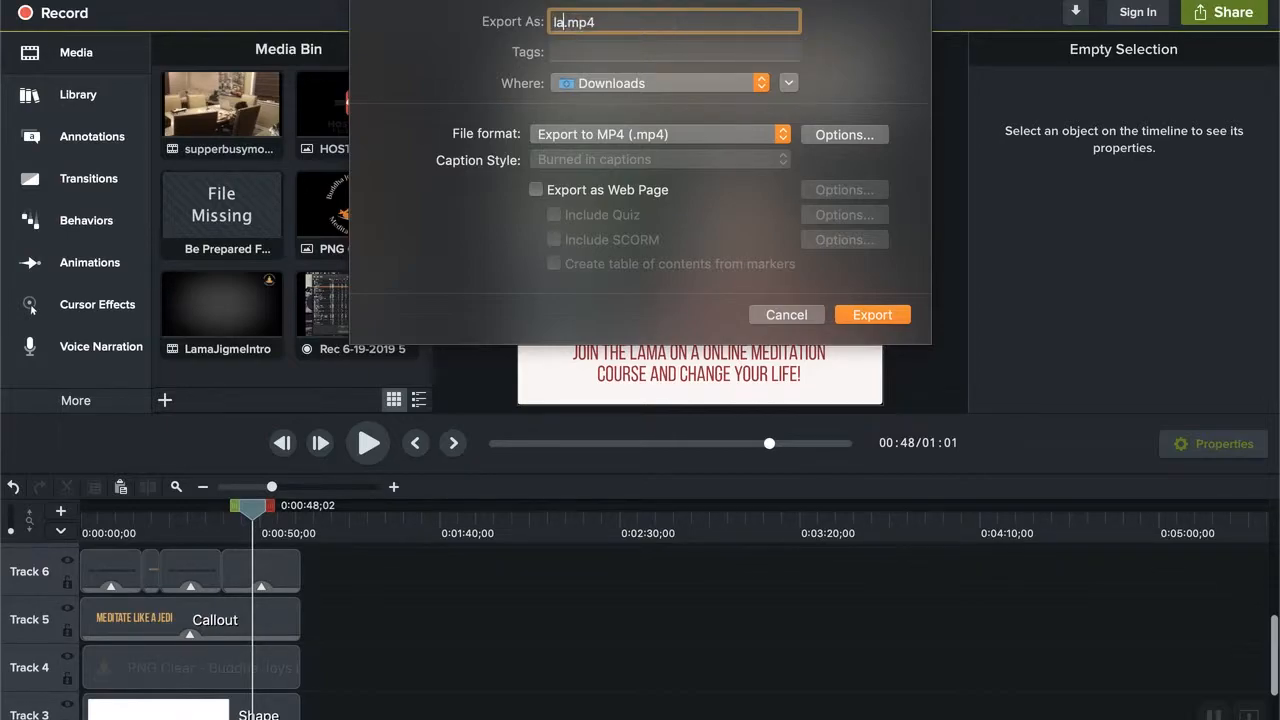
{"action": "type", "text": "-lama-ding-dong"}
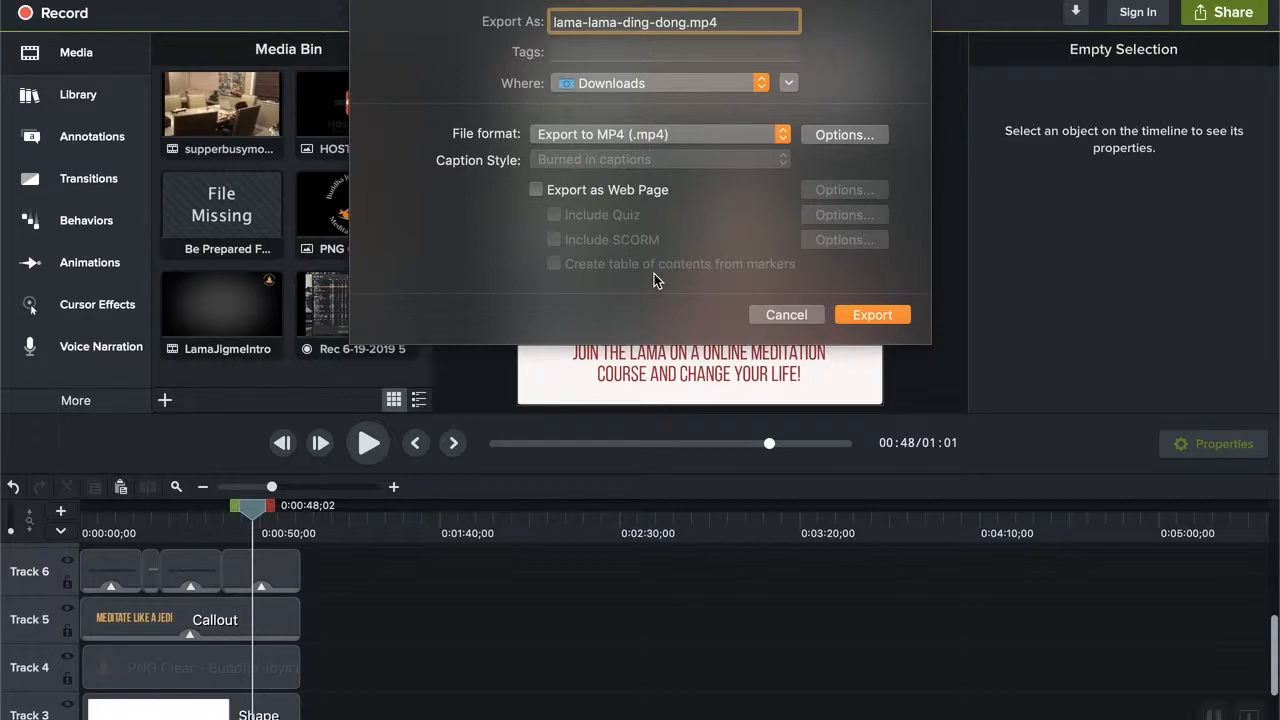
Keep the export dimensions at Current and export the video, replacing the existing file of the same name
{"action": "left_click", "coordinate": [838, 140]}
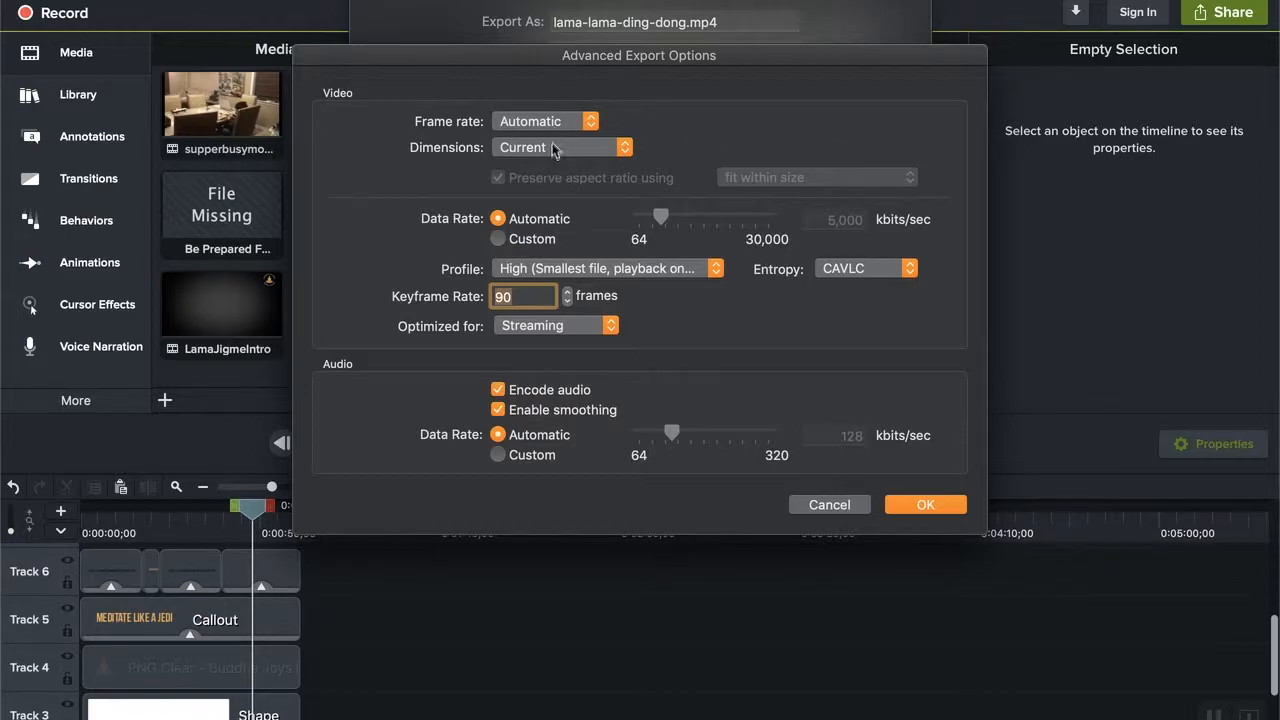
{"action": "left_click", "coordinate": [555, 148]}
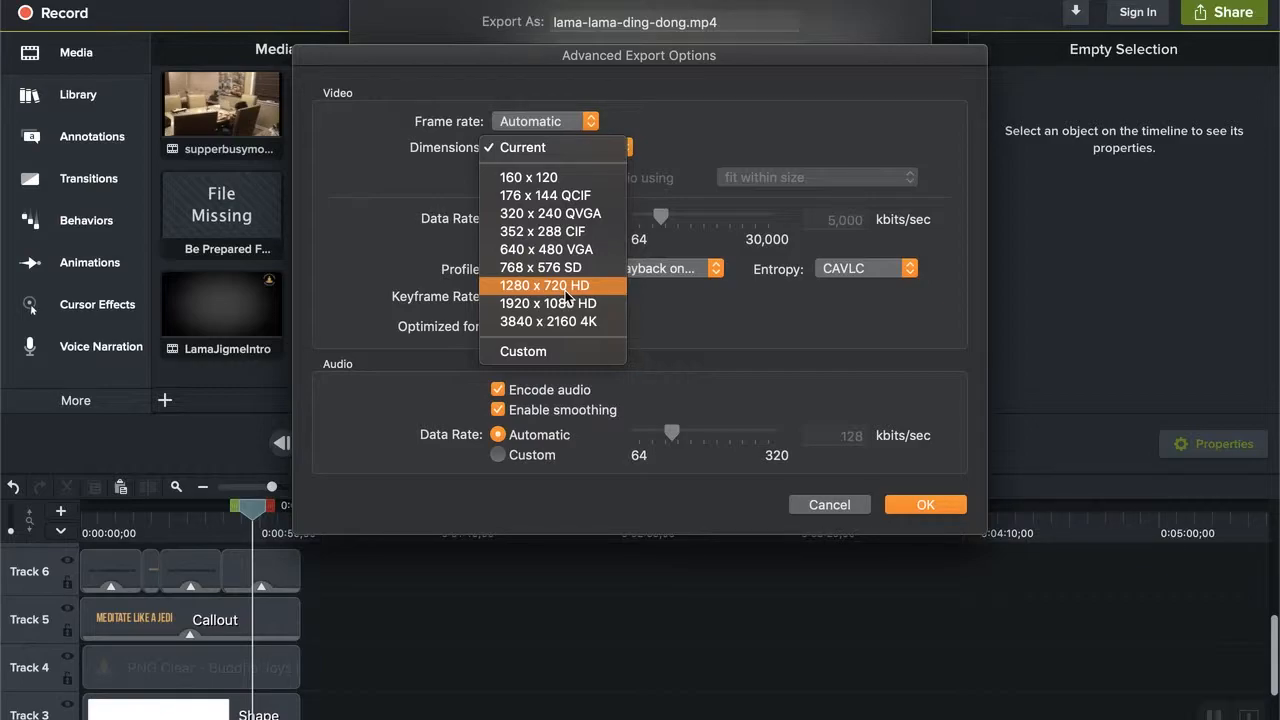
{"action": "left_click", "coordinate": [536, 148]}
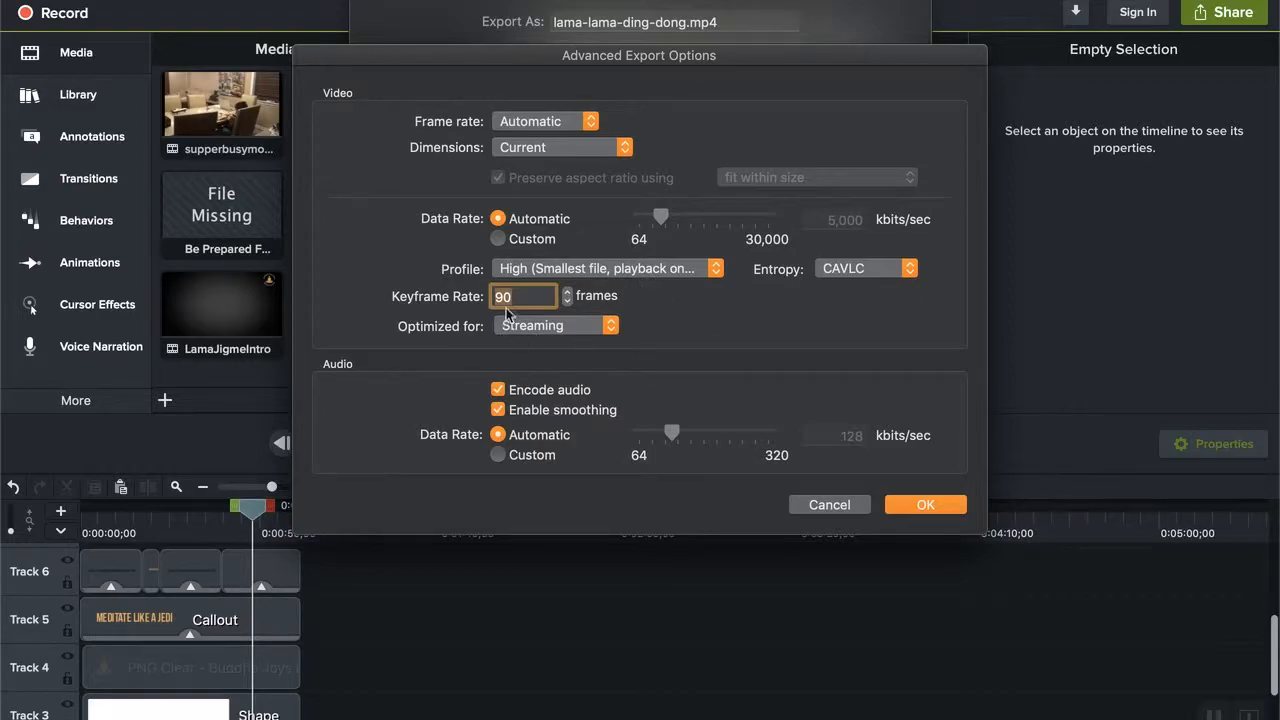
{"action": "left_click", "coordinate": [918, 505]}
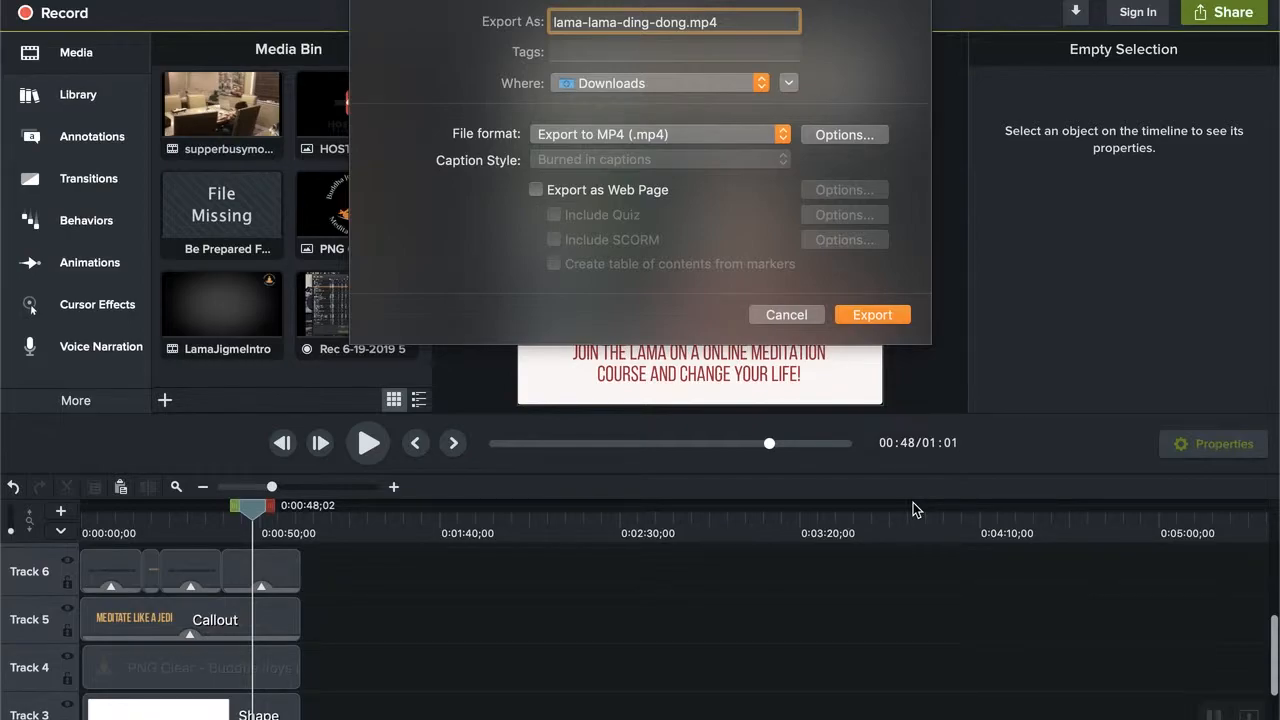
{"action": "left_click", "coordinate": [872, 318]}
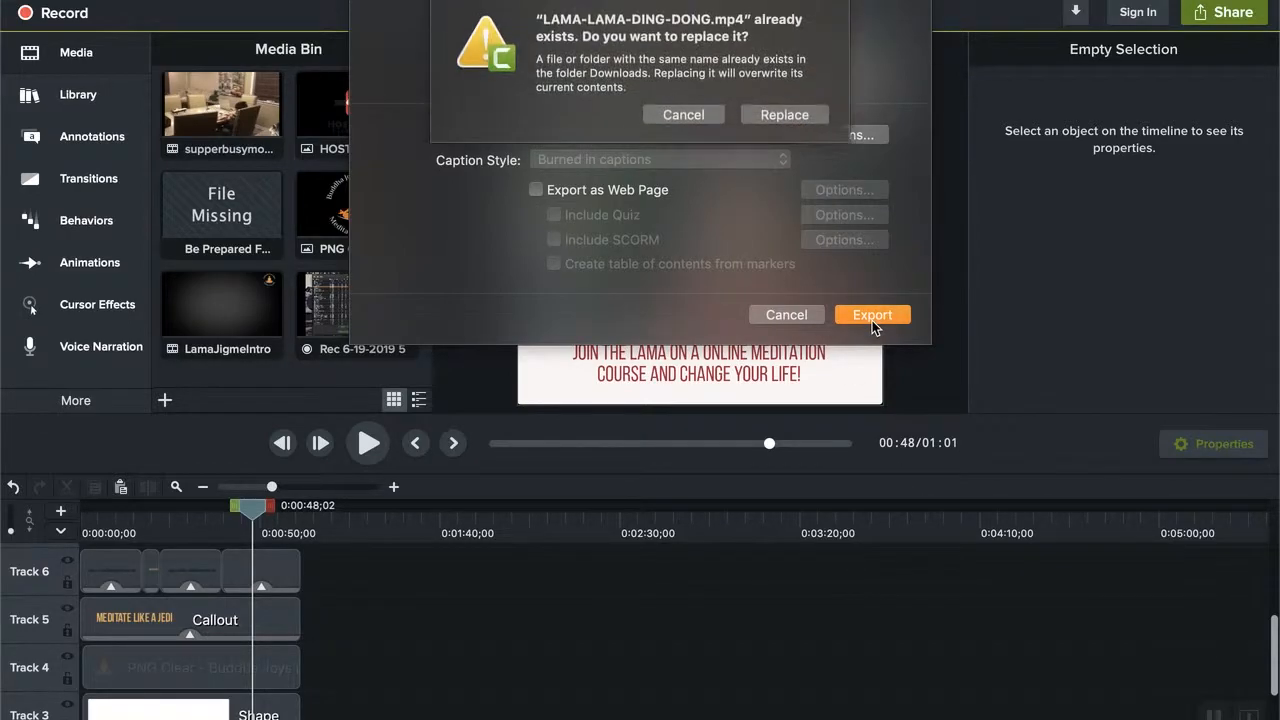
{"action": "left_click", "coordinate": [784, 116]}
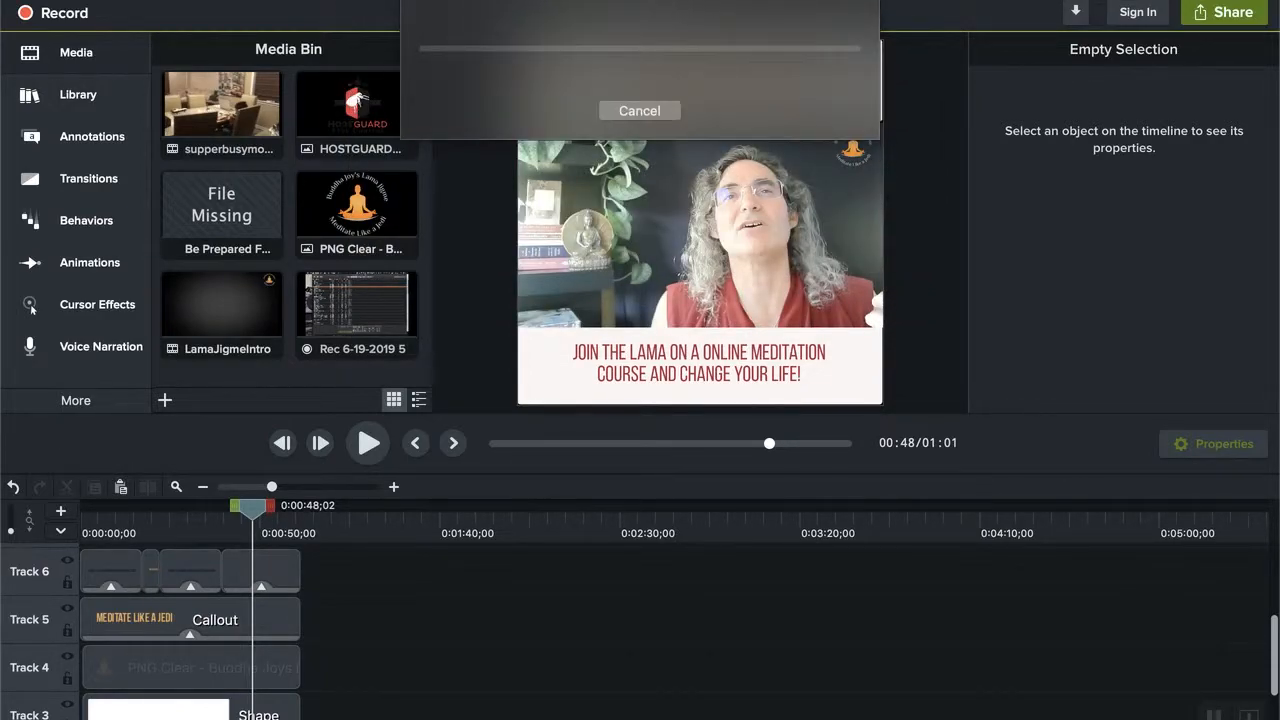
{"action": "left_click", "coordinate": [668, 0]}
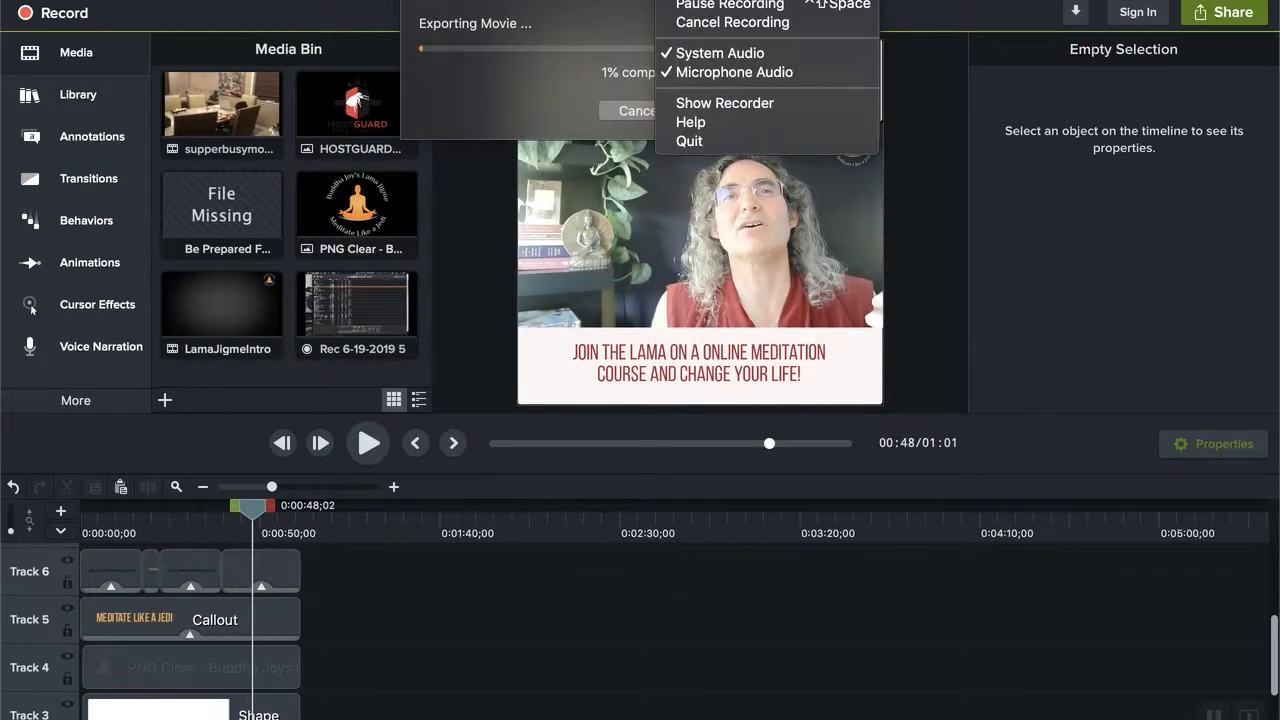
{"action": "left_click", "coordinate": [706, 6]}
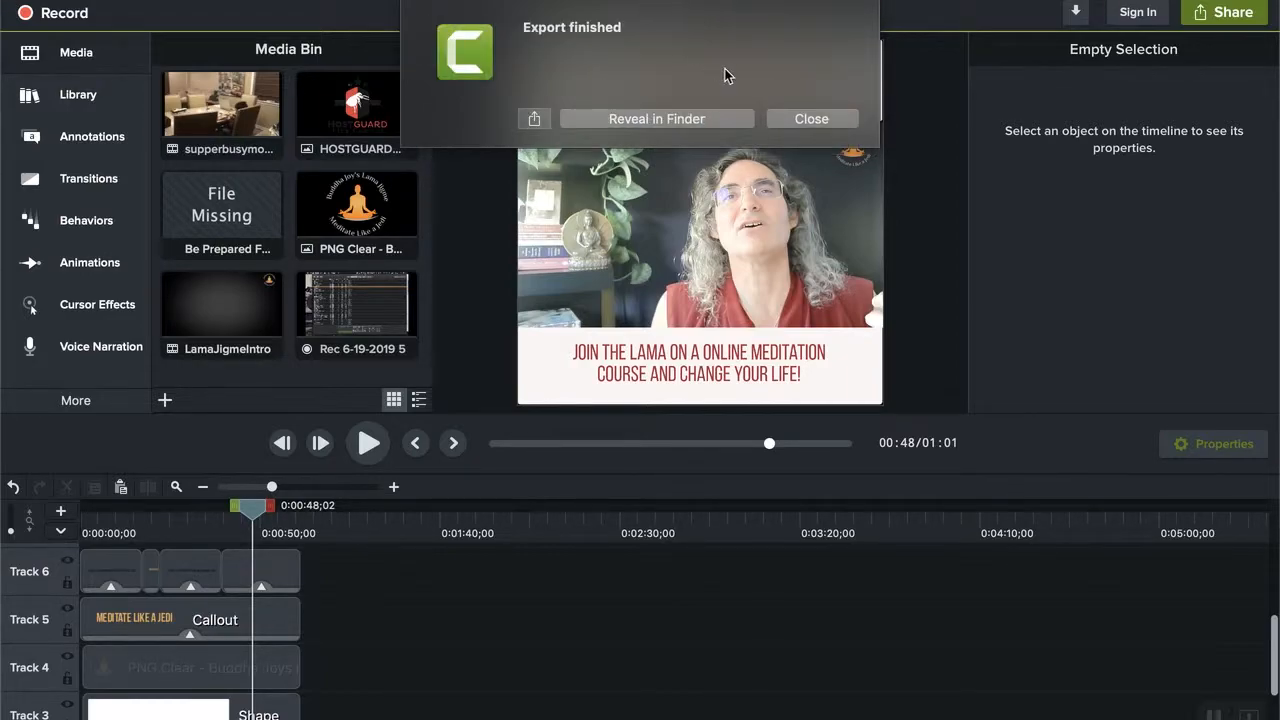
Reveal the exported file in Finder, preview its playback, and return to the Camtasia project
{"action": "left_click", "coordinate": [657, 119]}
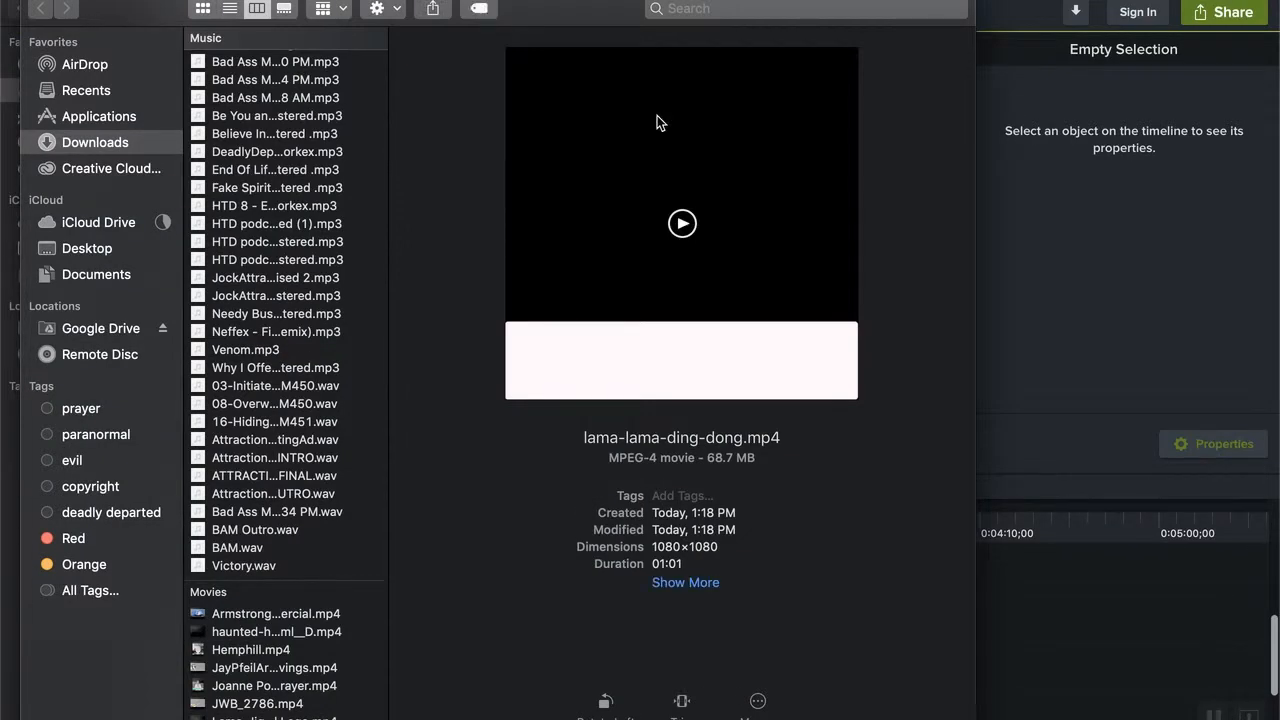
{"action": "left_click", "coordinate": [682, 224]}
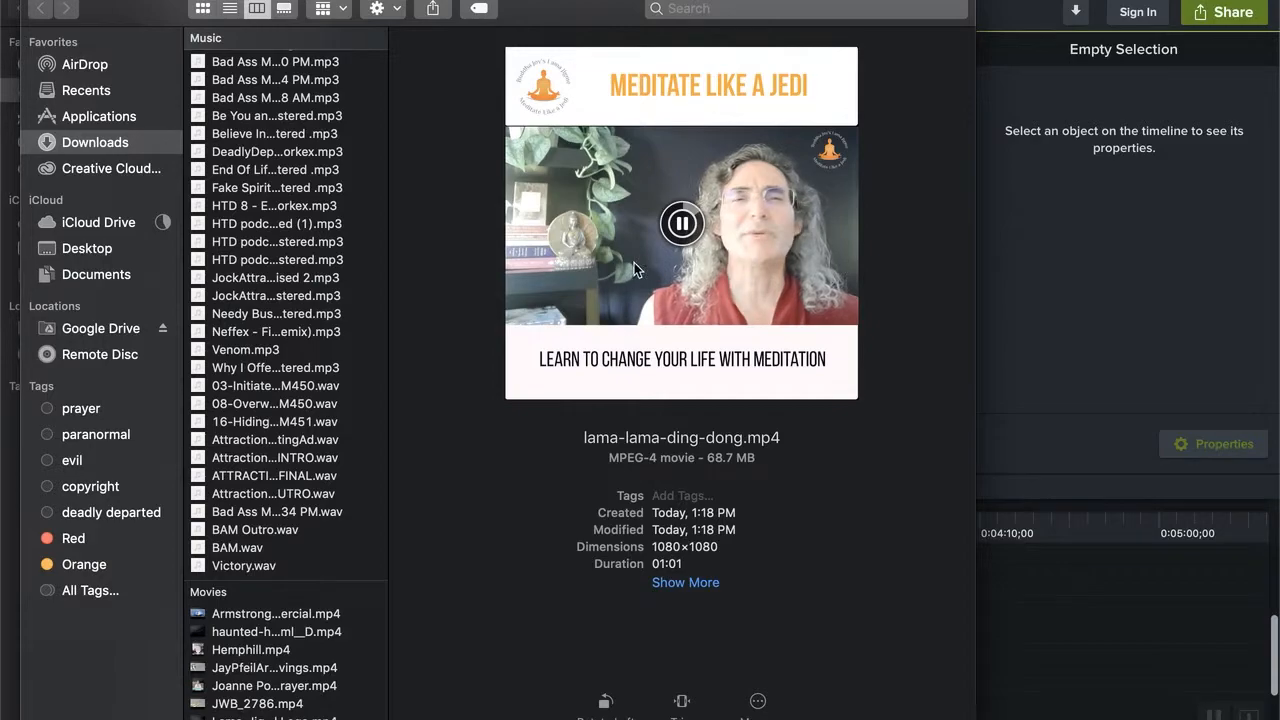
{"action": "left_click", "coordinate": [682, 222]}
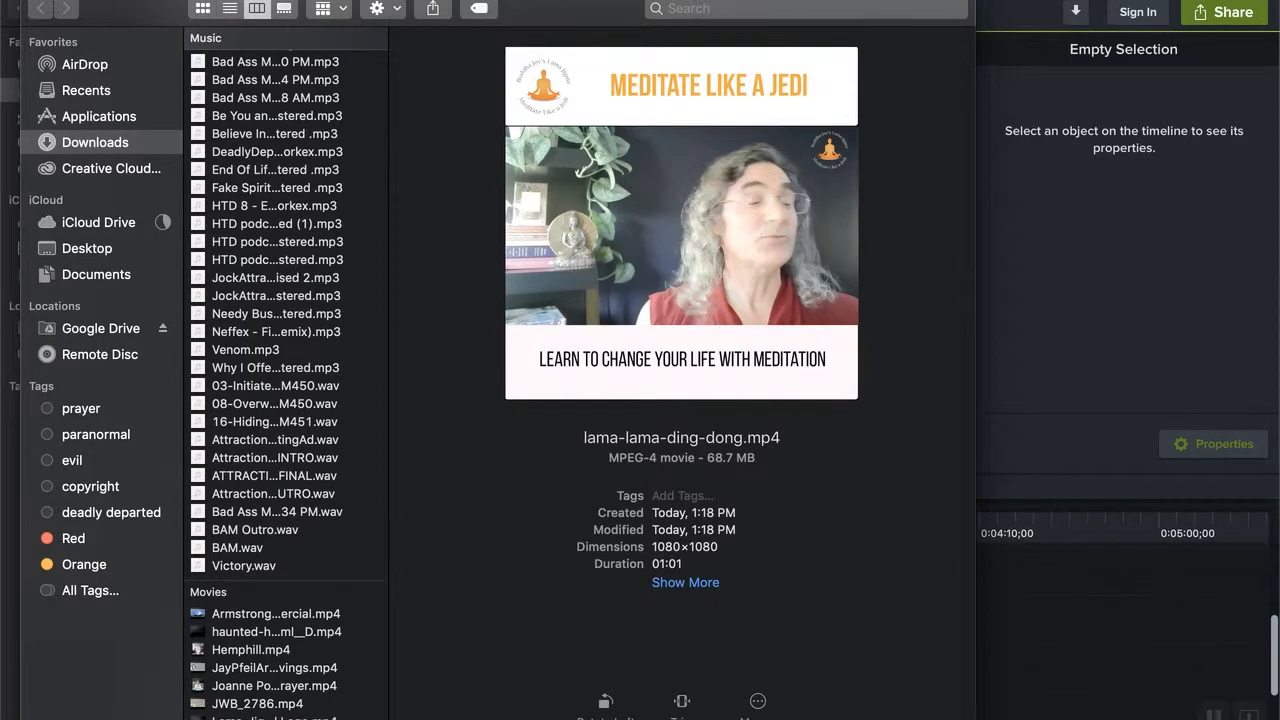
{"action": "left_click", "coordinate": [1014, 3]}
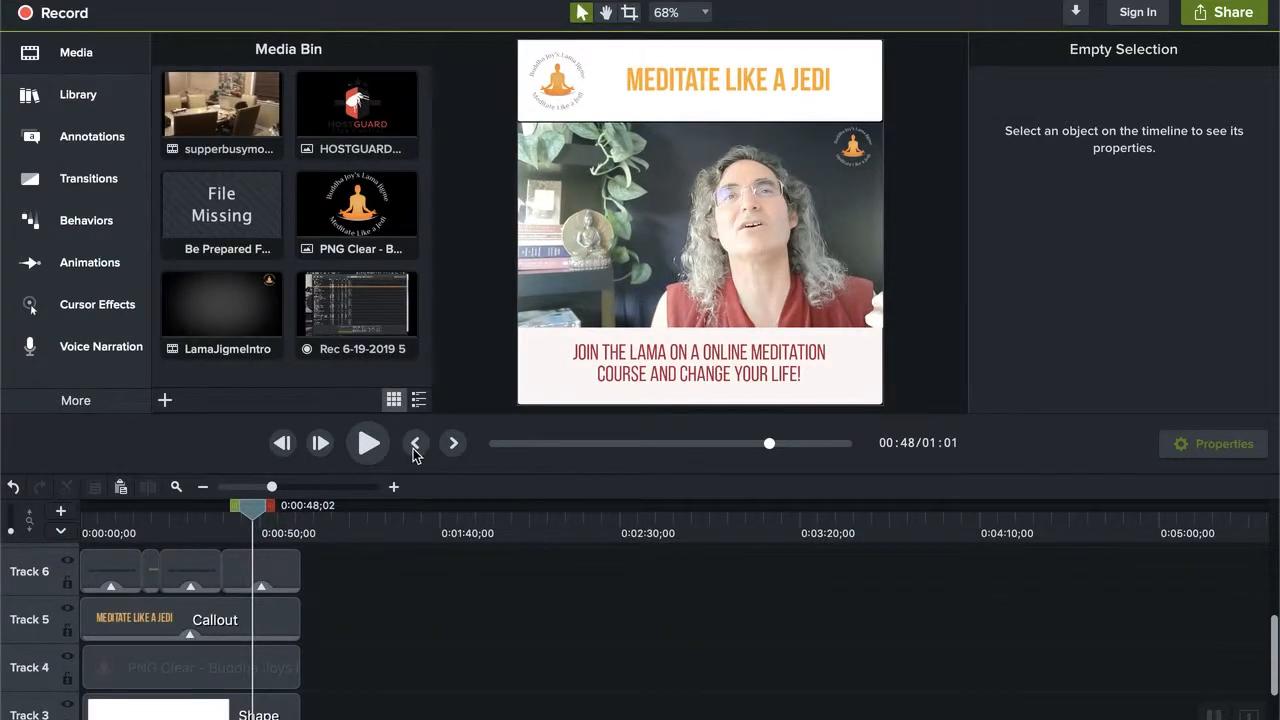
Extend the starts of the logo on Track 4 and the white header shape on Track 3 back to the timeline's beginning
{"action": "left_click_drag", "start_coordinate": [250, 517], "coordinate": [80, 516]}
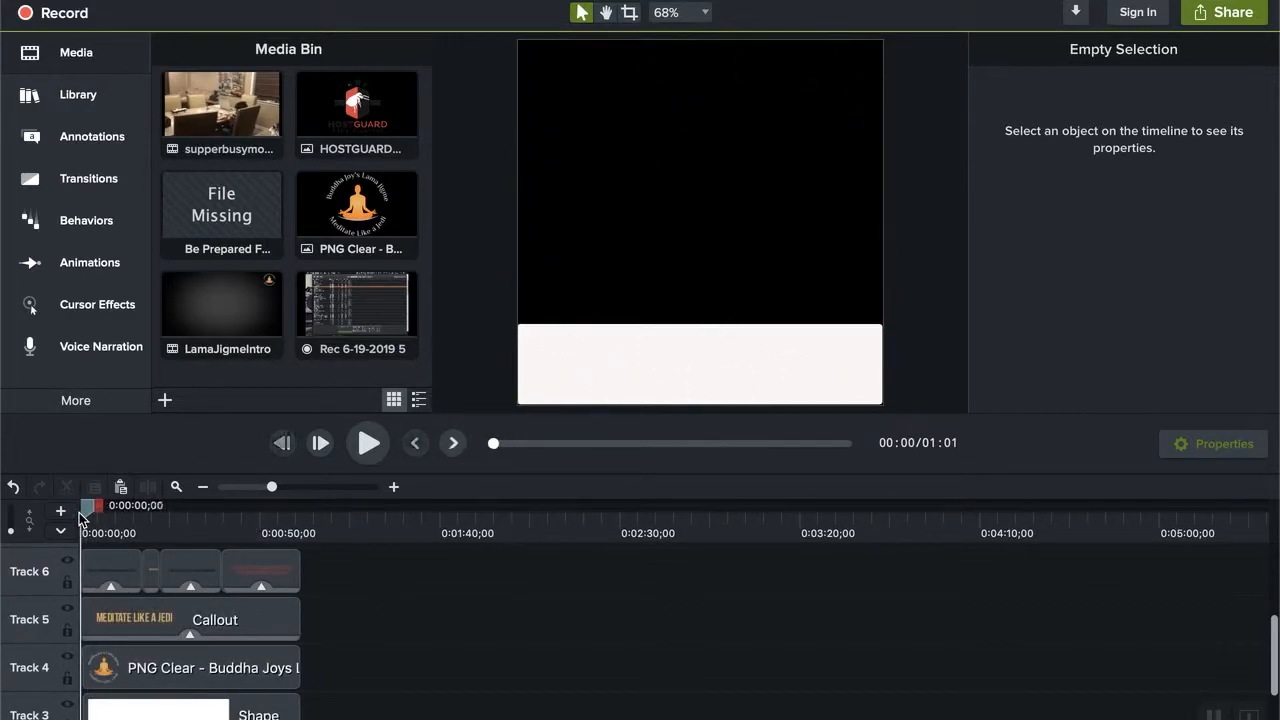
{"action": "left_click_drag", "start_coordinate": [80, 516], "coordinate": [100, 514]}
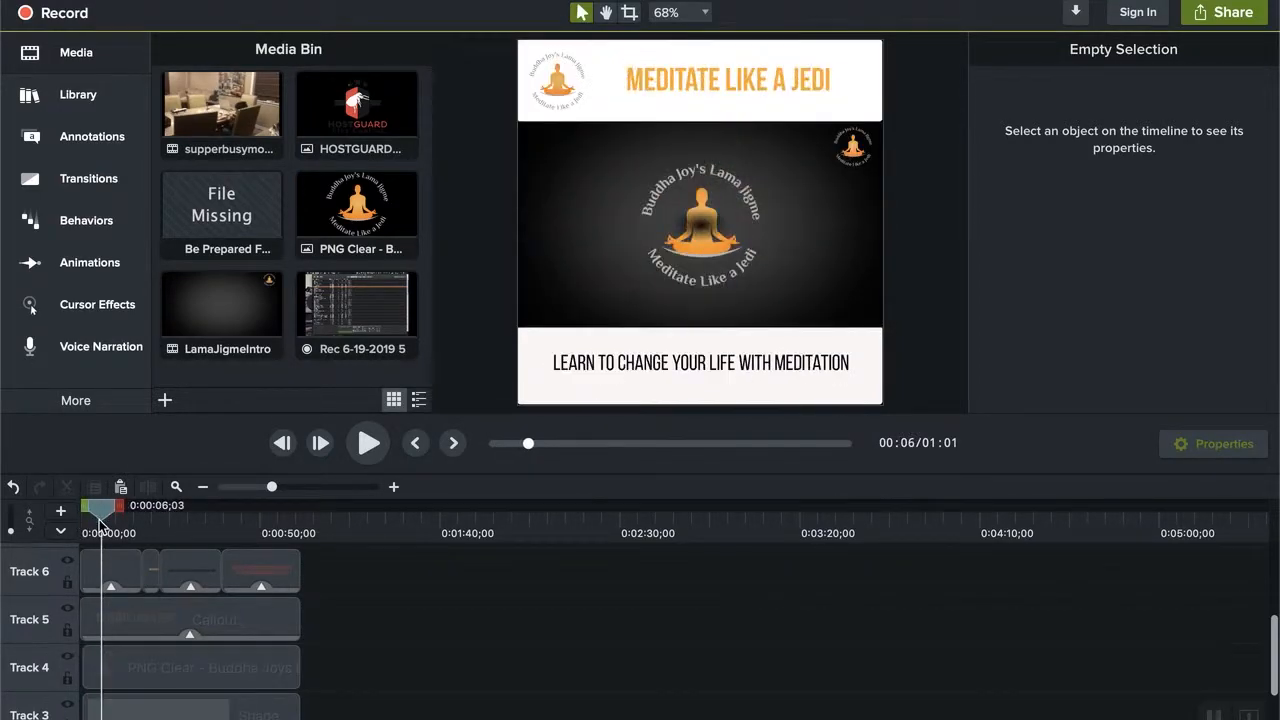
{"action": "left_click", "coordinate": [90, 668]}
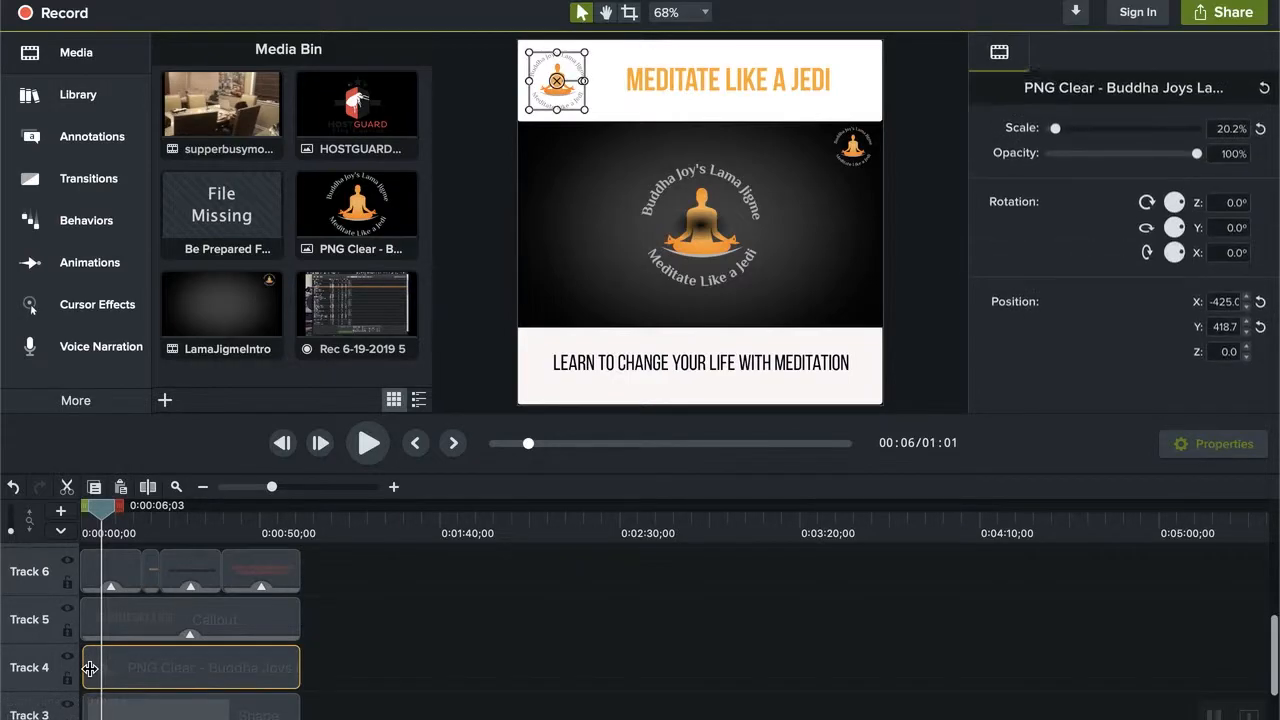
{"action": "left_click_drag", "start_coordinate": [83, 667], "coordinate": [81, 667]}
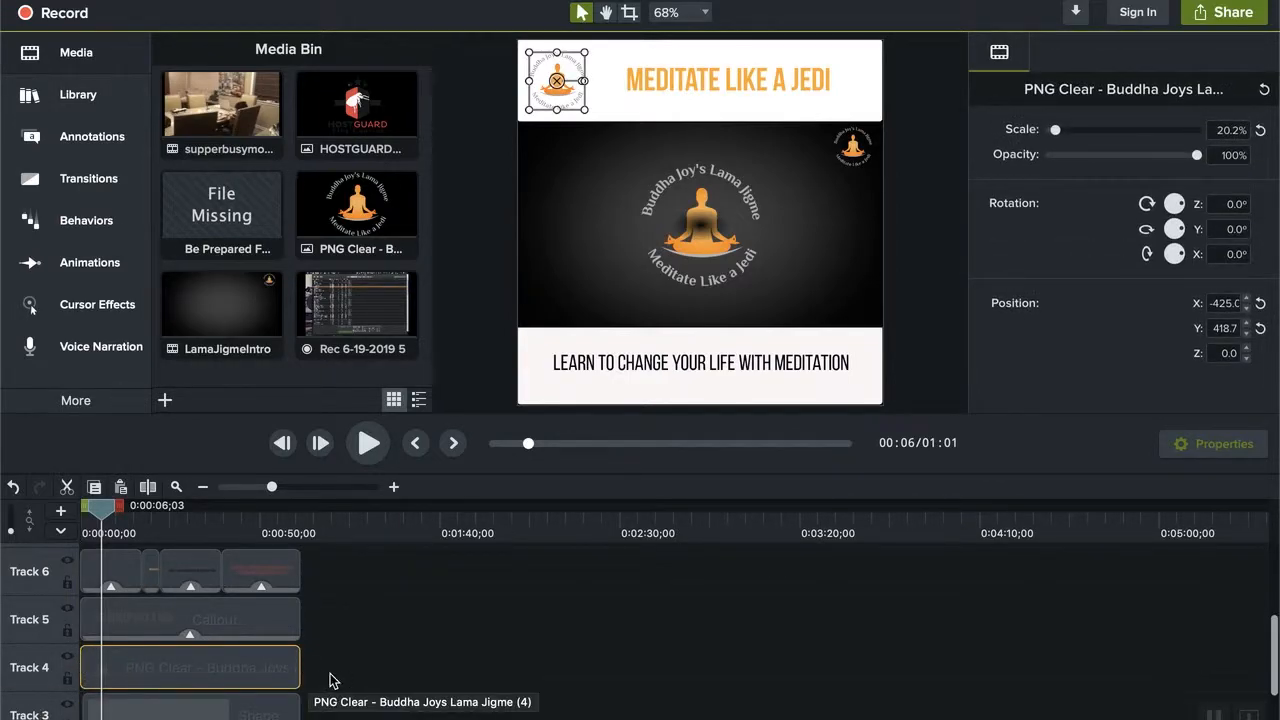
{"action": "left_click", "coordinate": [83, 710]}
{"action": "scroll", "coordinate": [80, 700], "scroll_direction": "down", "scroll_amount": 2}
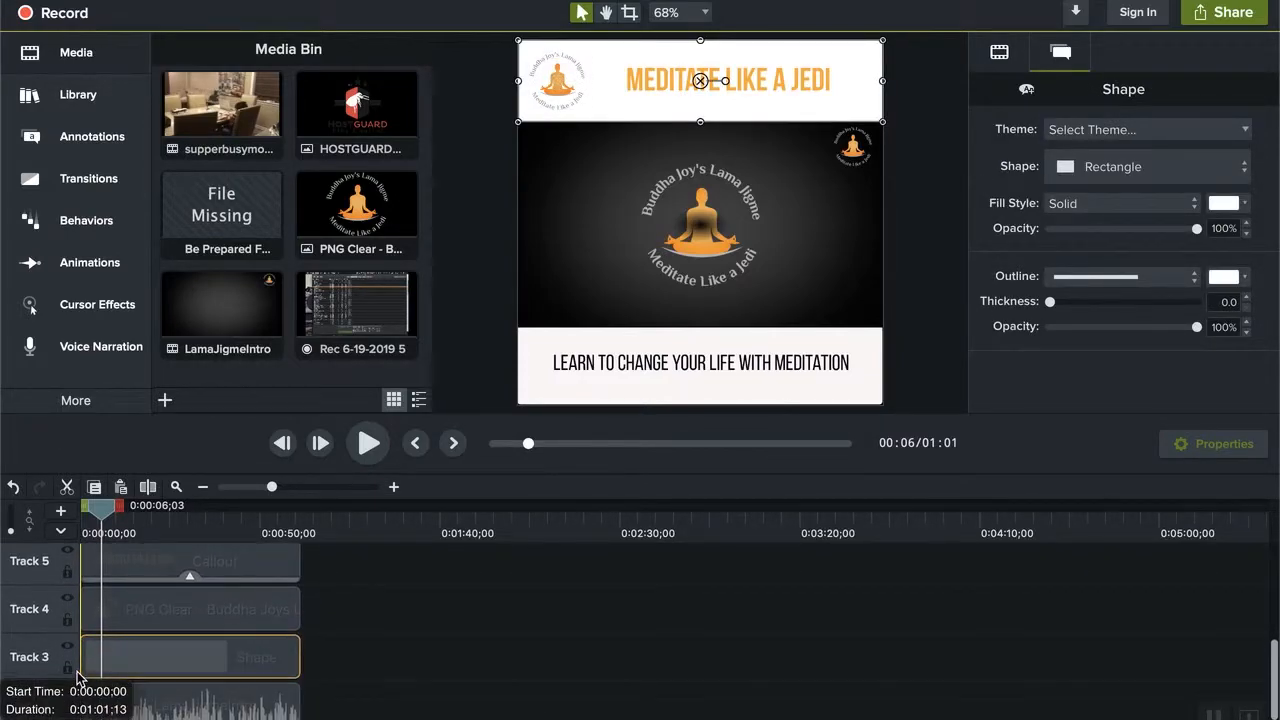
Extend the start of the LamaJigmeIntro clip on Track 2 to the timeline's beginning and return the playhead to 0:00
{"action": "scroll", "coordinate": [306, 660], "scroll_direction": "down", "scroll_amount": 2}
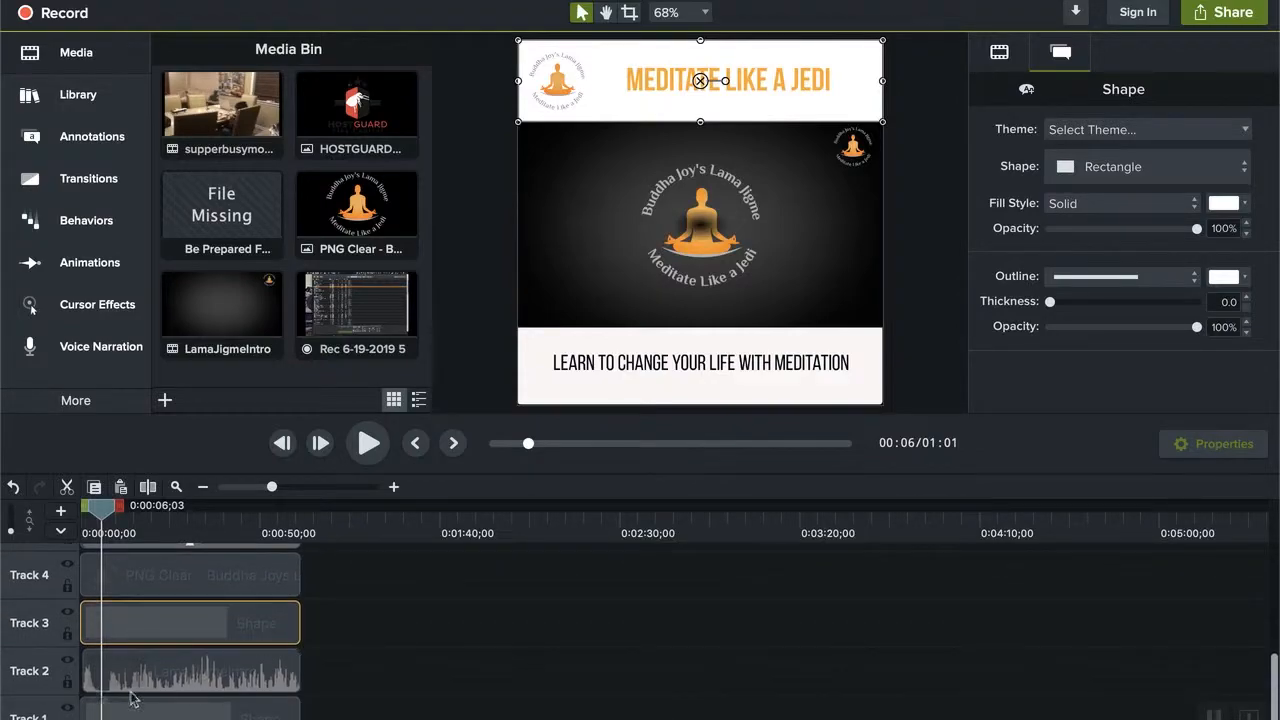
{"action": "left_click", "coordinate": [88, 666]}
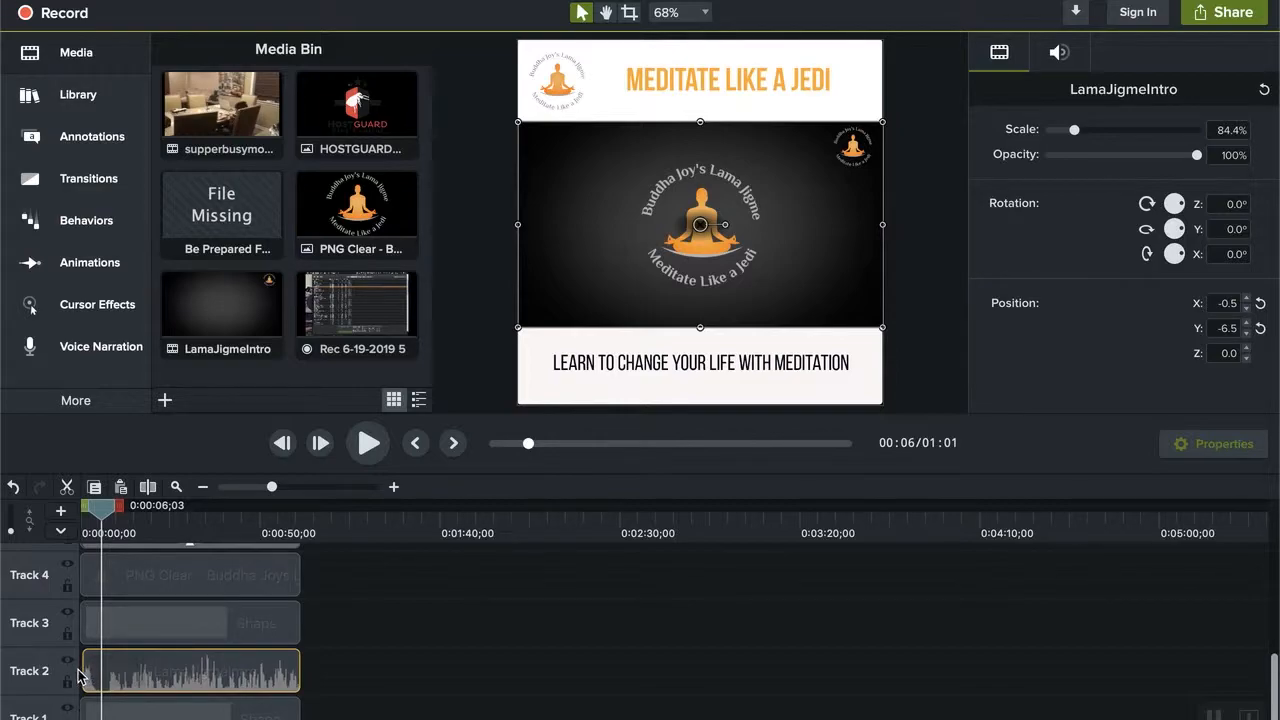
{"action": "left_click_drag", "start_coordinate": [87, 670], "coordinate": [76, 669]}
{"action": "left_click", "coordinate": [88, 510]}
{"action": "mouse_move", "coordinate": [88, 510]}
{"action": "left_mouse_down"}
{"action": "mouse_move", "coordinate": [124, 512]}
{"action": "mouse_move", "coordinate": [63, 528]}
{"action": "mouse_move", "coordinate": [118, 515]}
{"action": "mouse_move", "coordinate": [68, 537]}
{"action": "mouse_move", "coordinate": [112, 512]}
{"action": "mouse_move", "coordinate": [93, 512]}
{"action": "mouse_move", "coordinate": [75, 530]}
{"action": "left_mouse_up"}
{"action": "scroll", "coordinate": [186, 615], "scroll_direction": "up", "scroll_amount": 5}
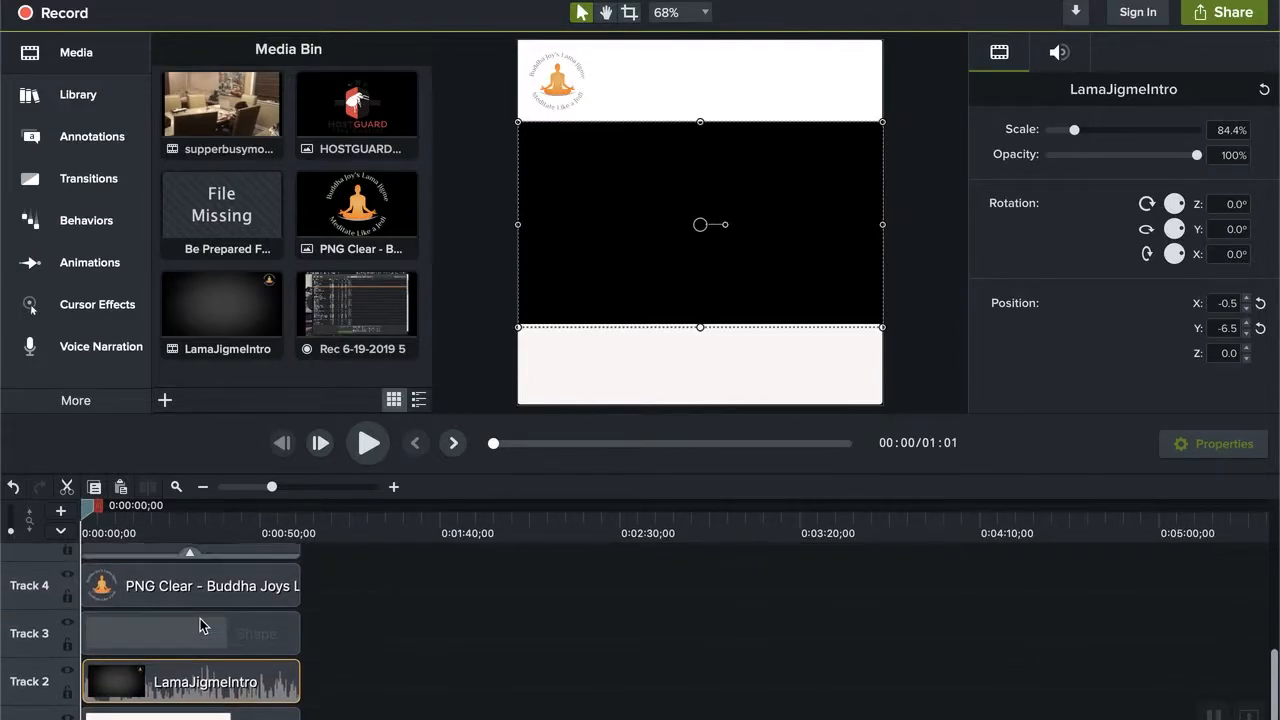
{"action": "scroll", "coordinate": [200, 618], "scroll_direction": "up", "scroll_amount": 1}
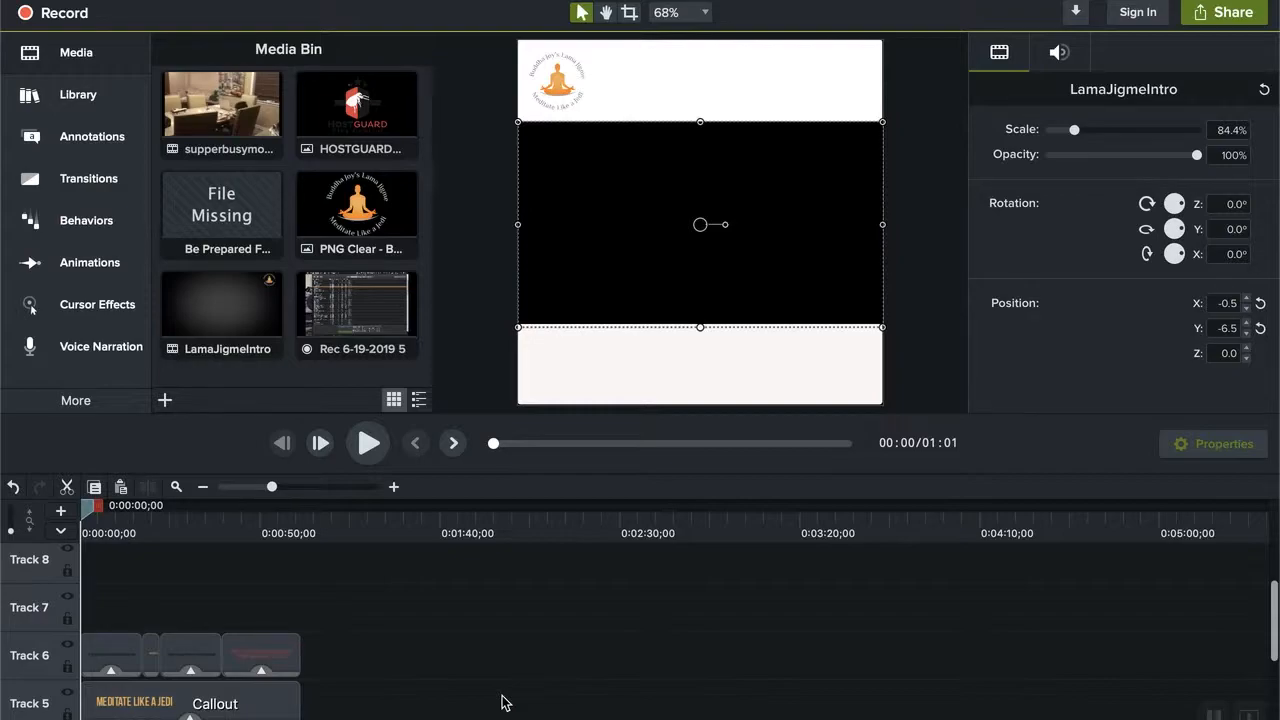
{"action": "scroll", "coordinate": [503, 703], "scroll_direction": "down", "scroll_amount": 5}
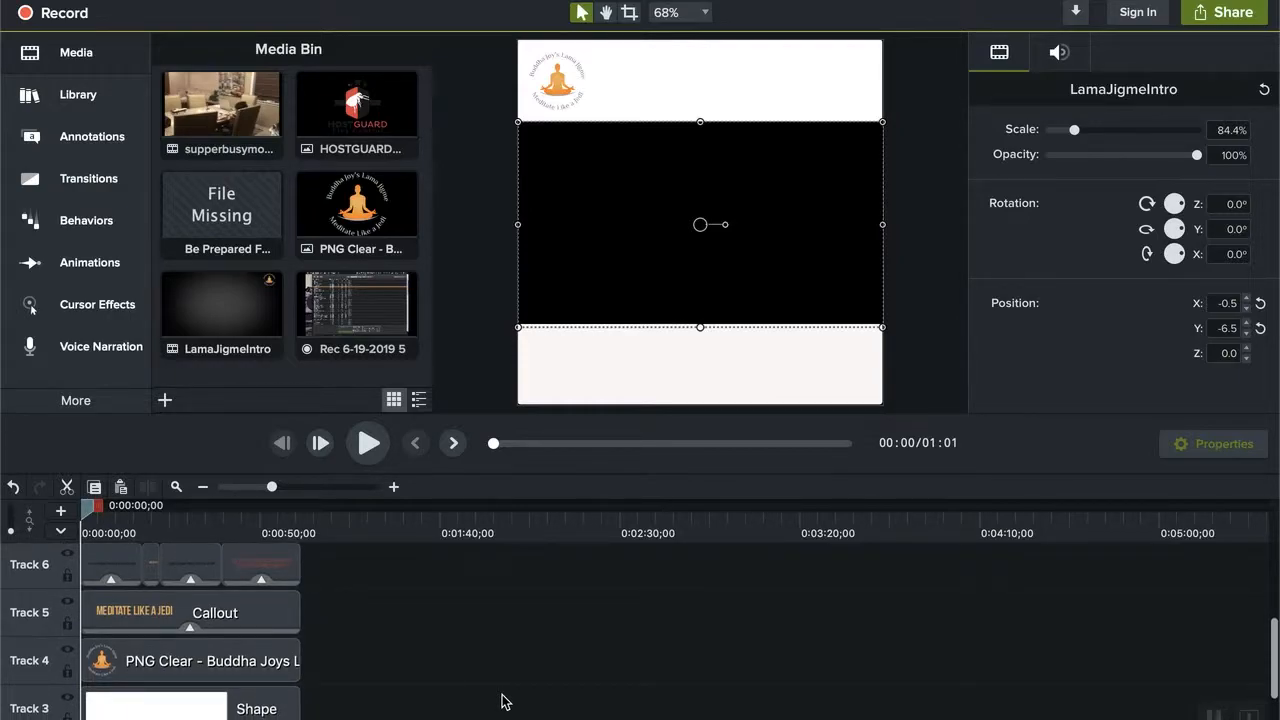
Set up a local MP4 export to the Downloads folder with the file name lama-lama-ding-dong.mp4
{"action": "left_click", "coordinate": [1251, 18]}
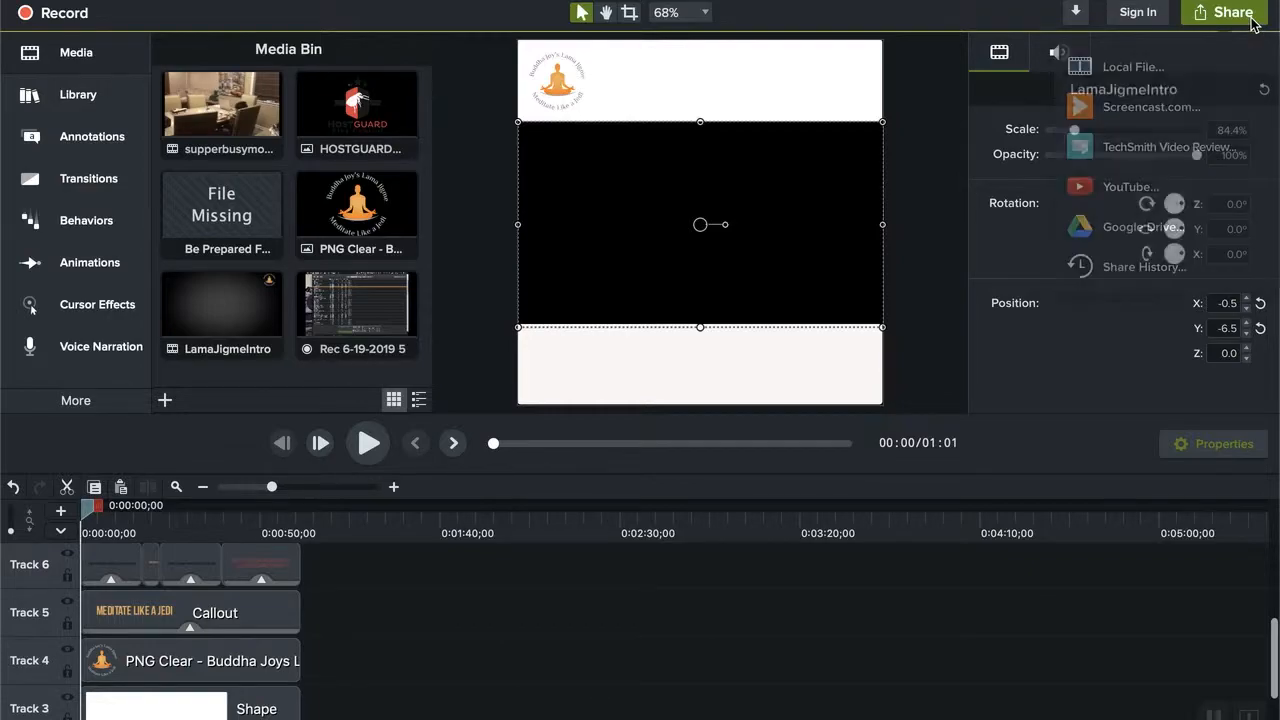
{"action": "left_click", "coordinate": [1150, 67]}
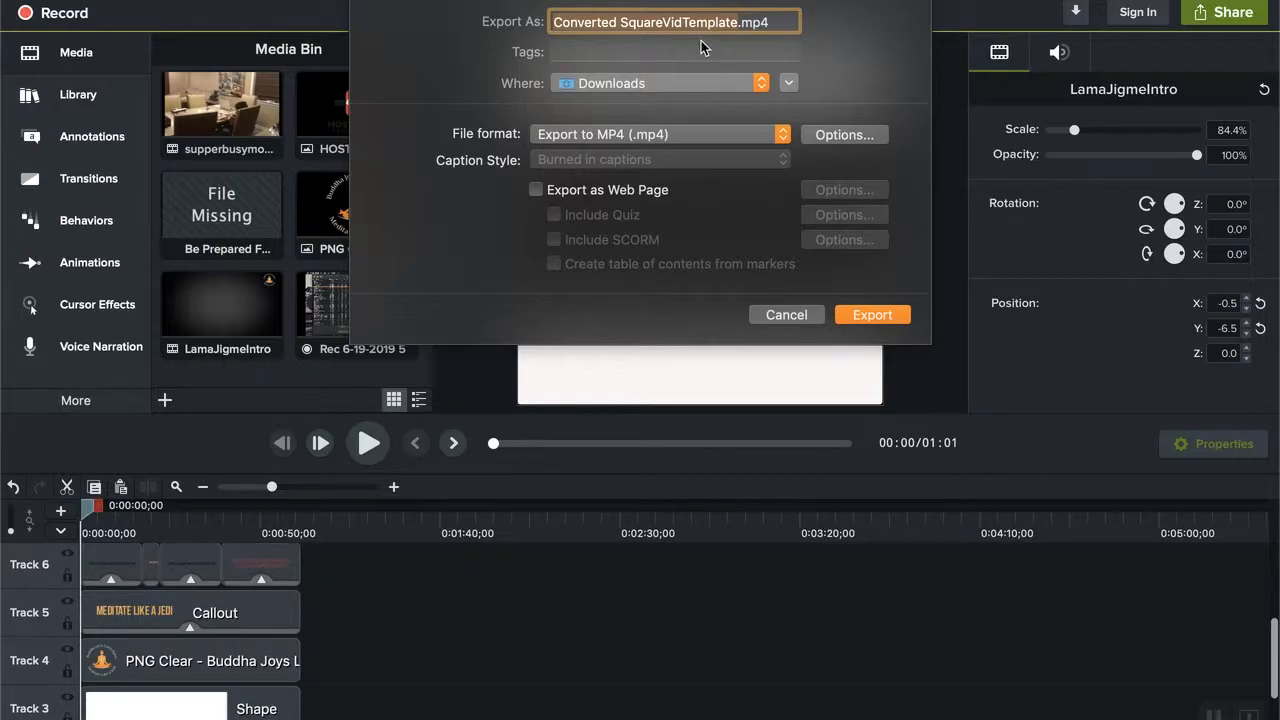
{"action": "type", "text": "lama"}
{"action": "type", "text": "-lama-"}
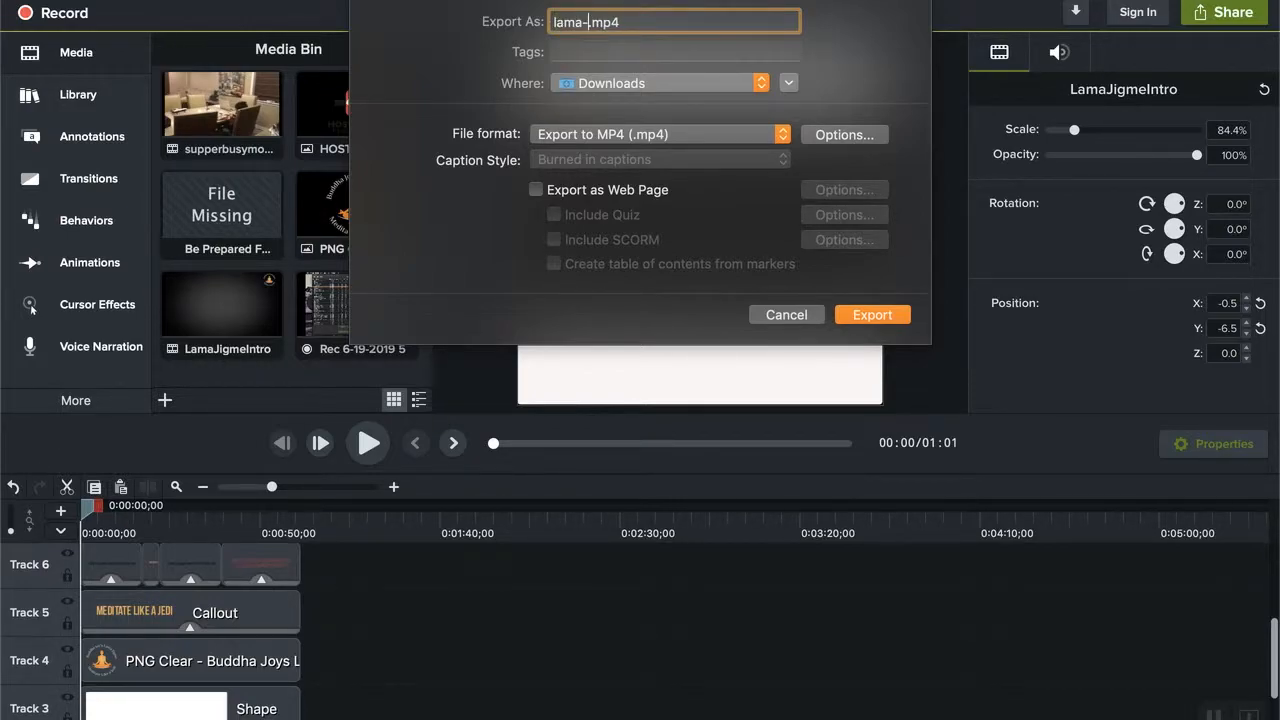
{"action": "type", "text": "ding-dong"}
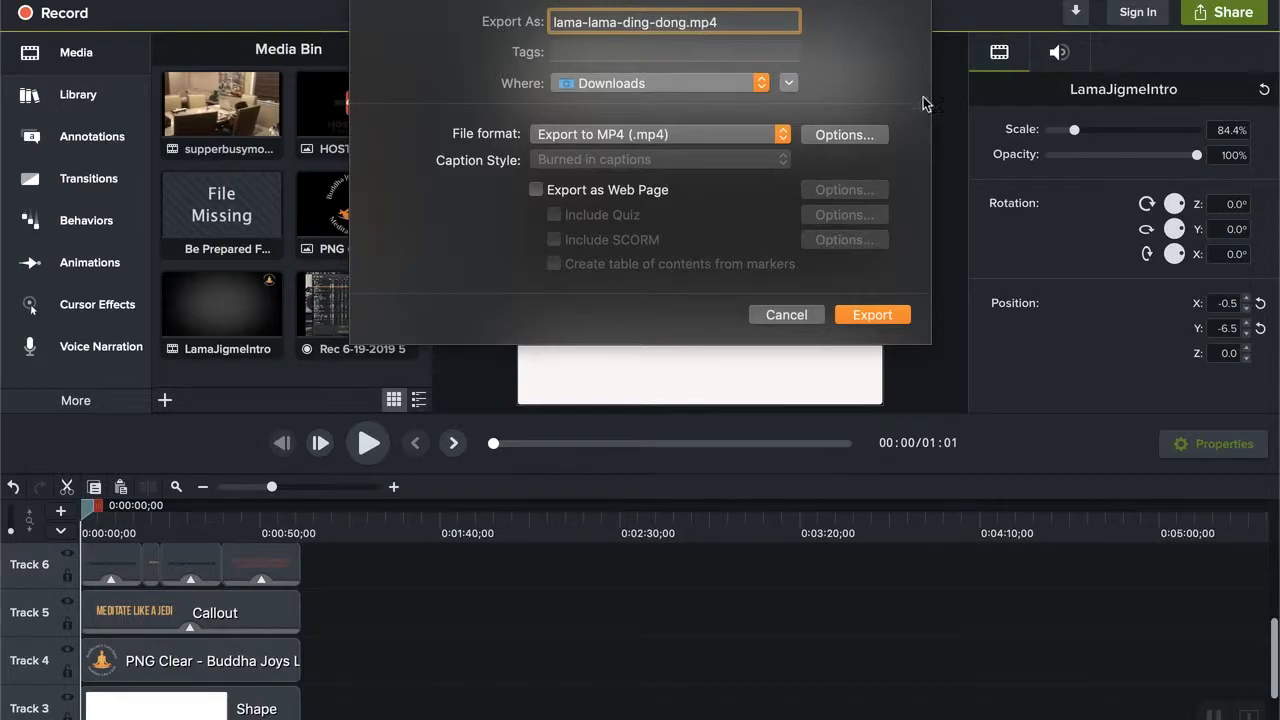
Accept the advanced export options with dimensions at Current and export the video, replacing the existing file
{"action": "left_click", "coordinate": [866, 138]}
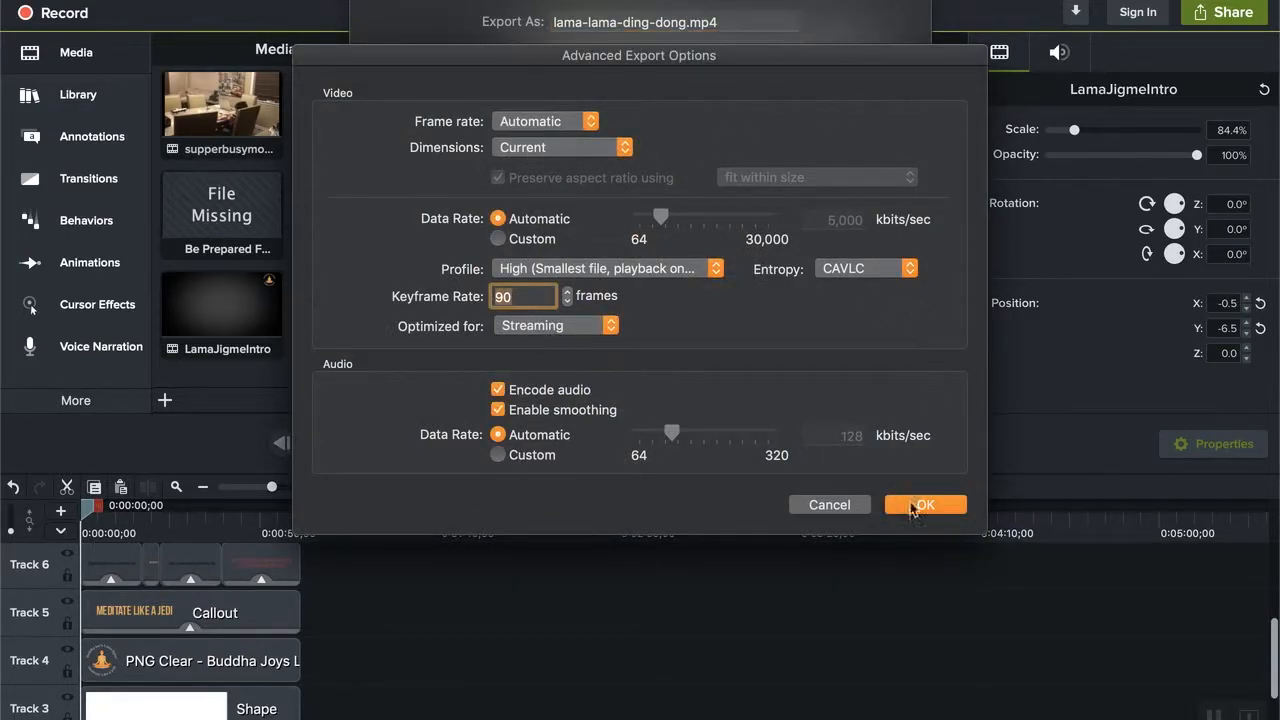
{"action": "left_click", "coordinate": [918, 507]}
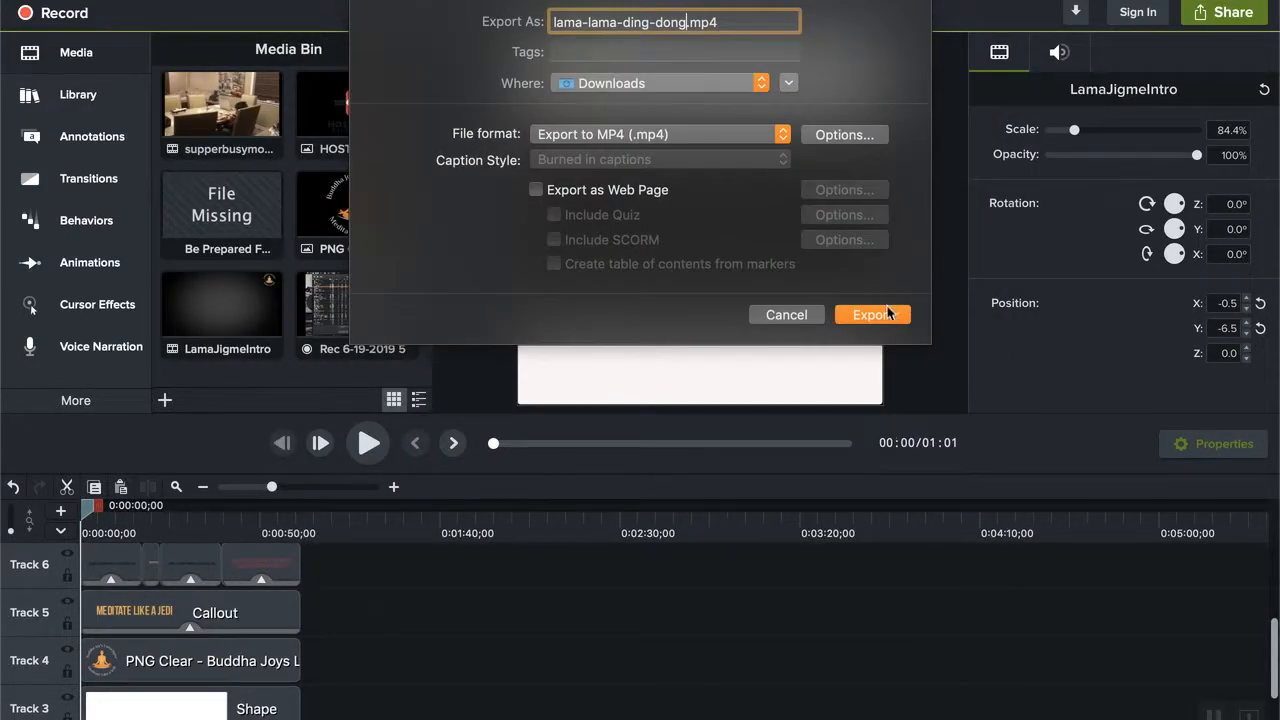
{"action": "left_click", "coordinate": [878, 316]}
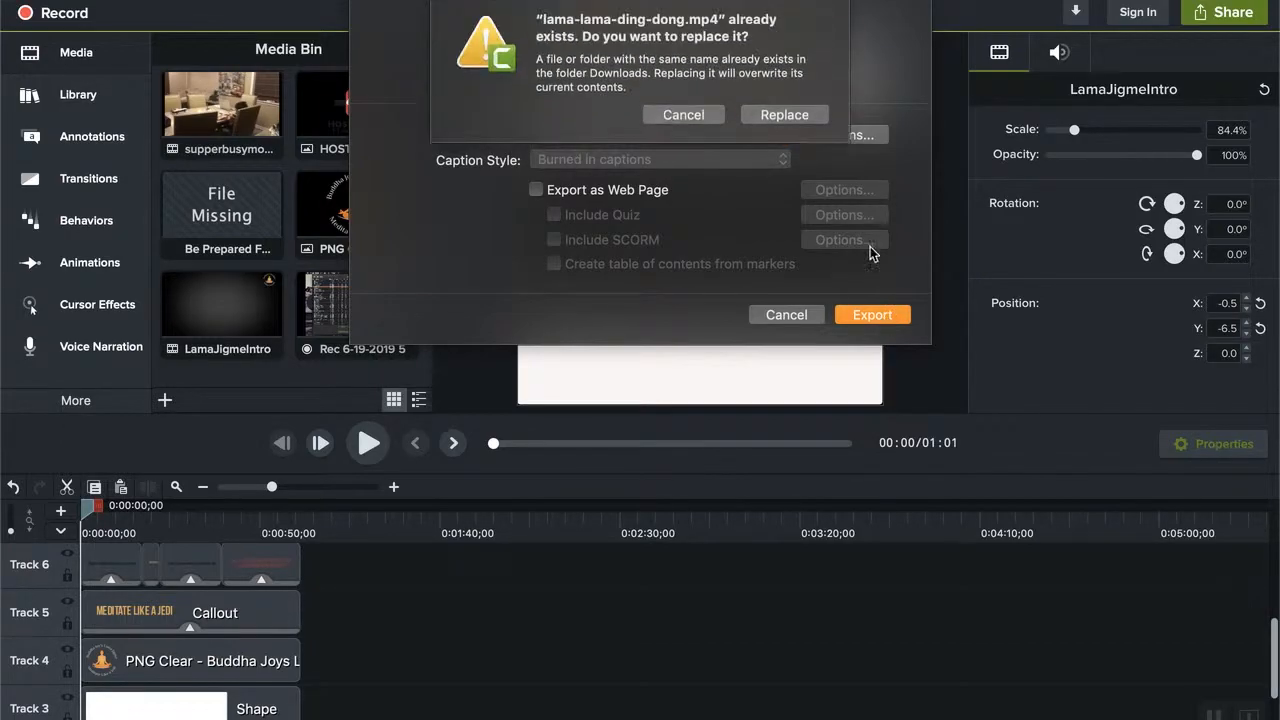
{"action": "left_click", "coordinate": [784, 115]}
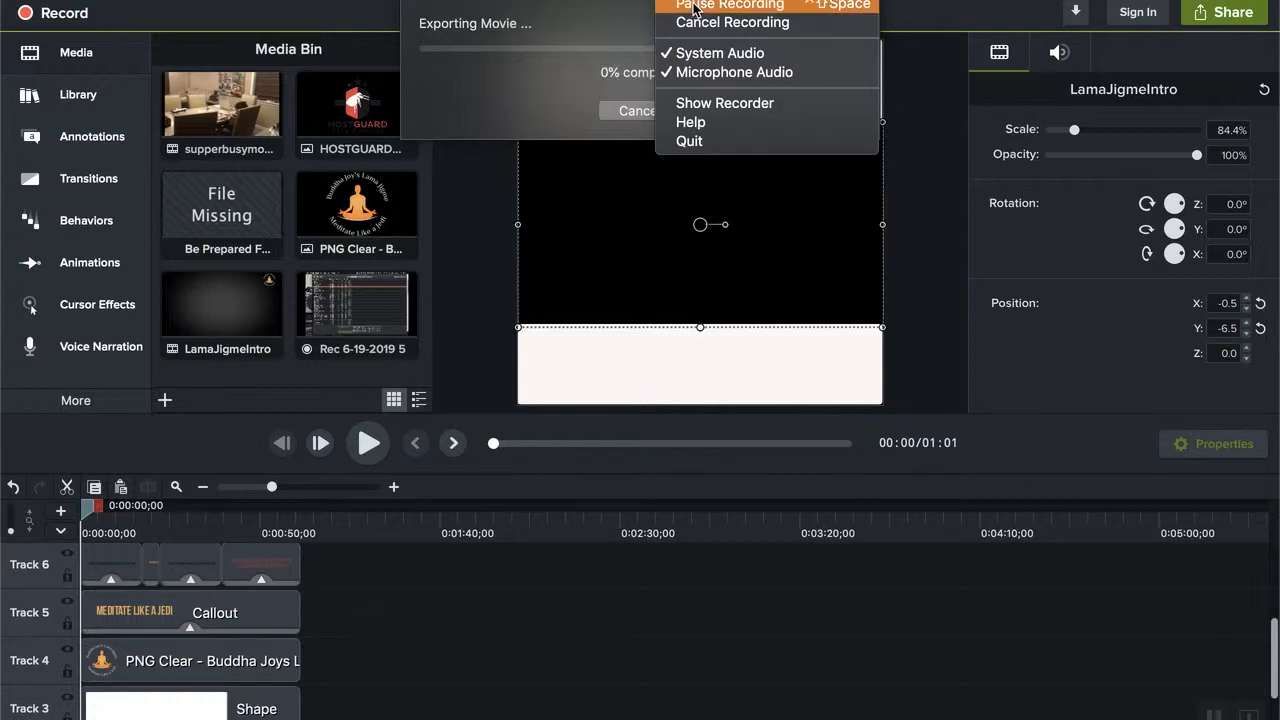
{"action": "left_click", "coordinate": [690, 4]}
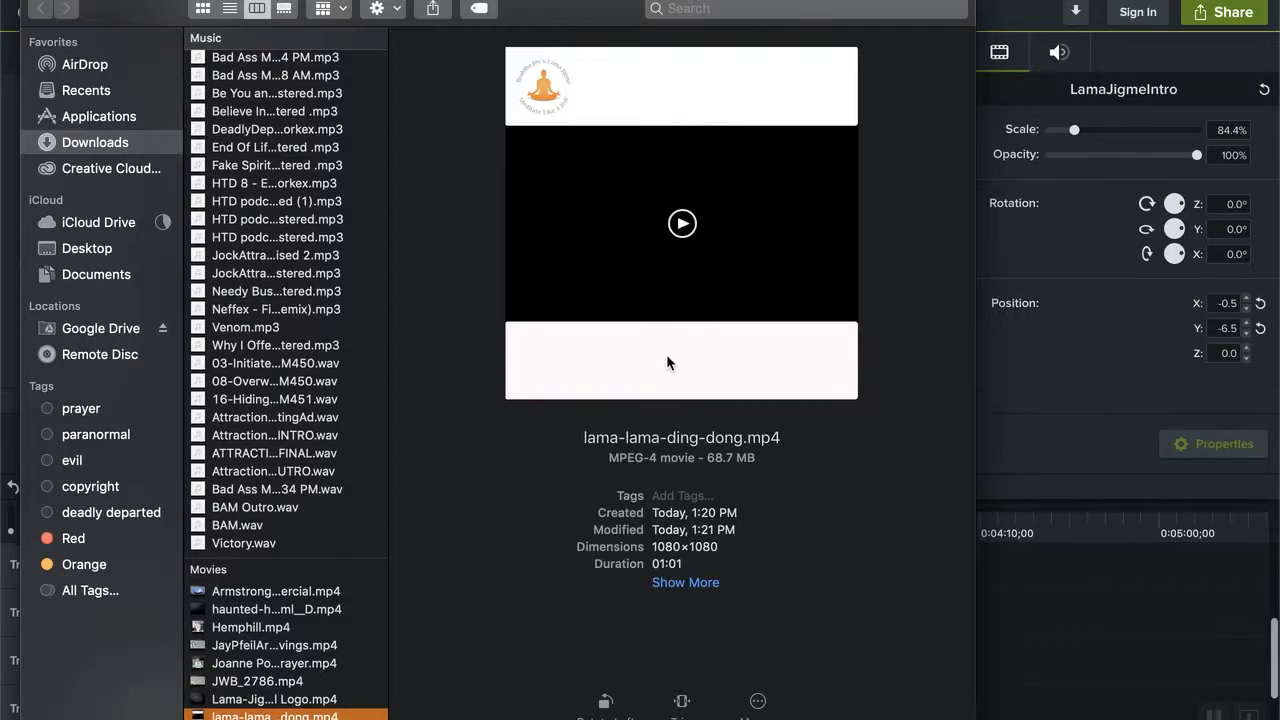
Play and pause the exported lama-lama-ding-dong.mp4 preview in Finder, then switch back to the Camtasia project
{"action": "left_click", "coordinate": [682, 224]}
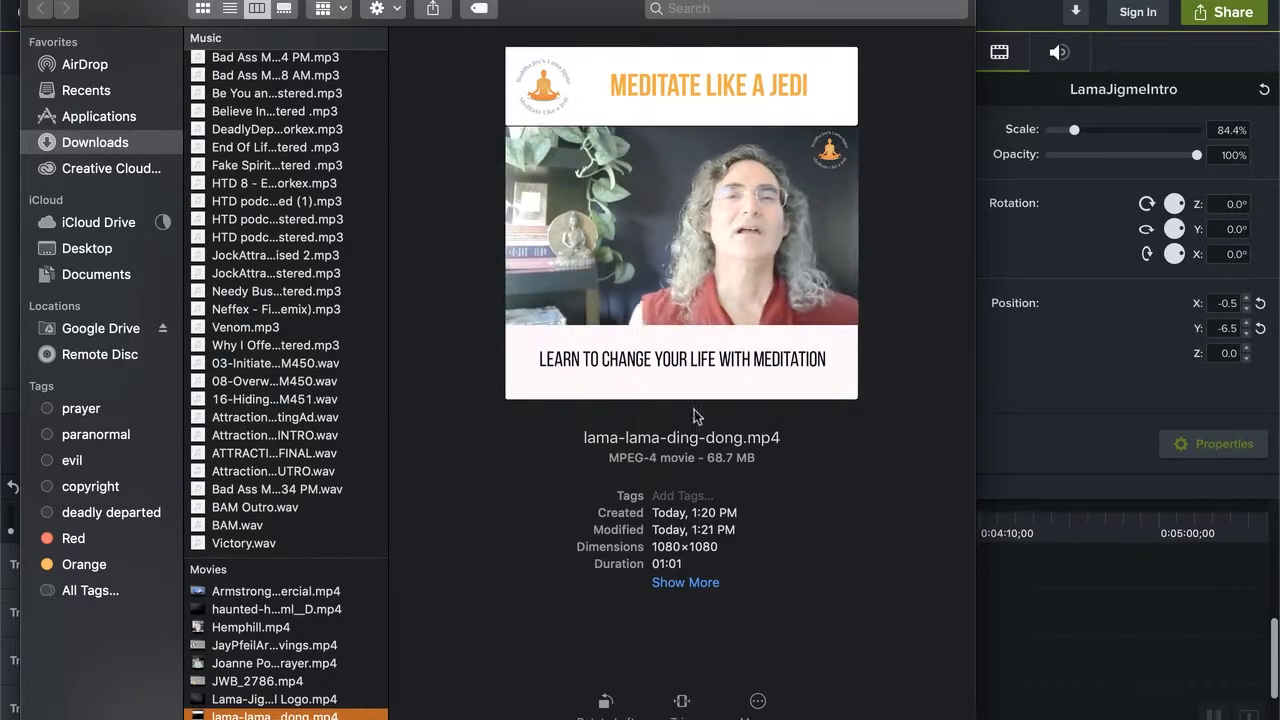
{"action": "left_click", "coordinate": [681, 226]}
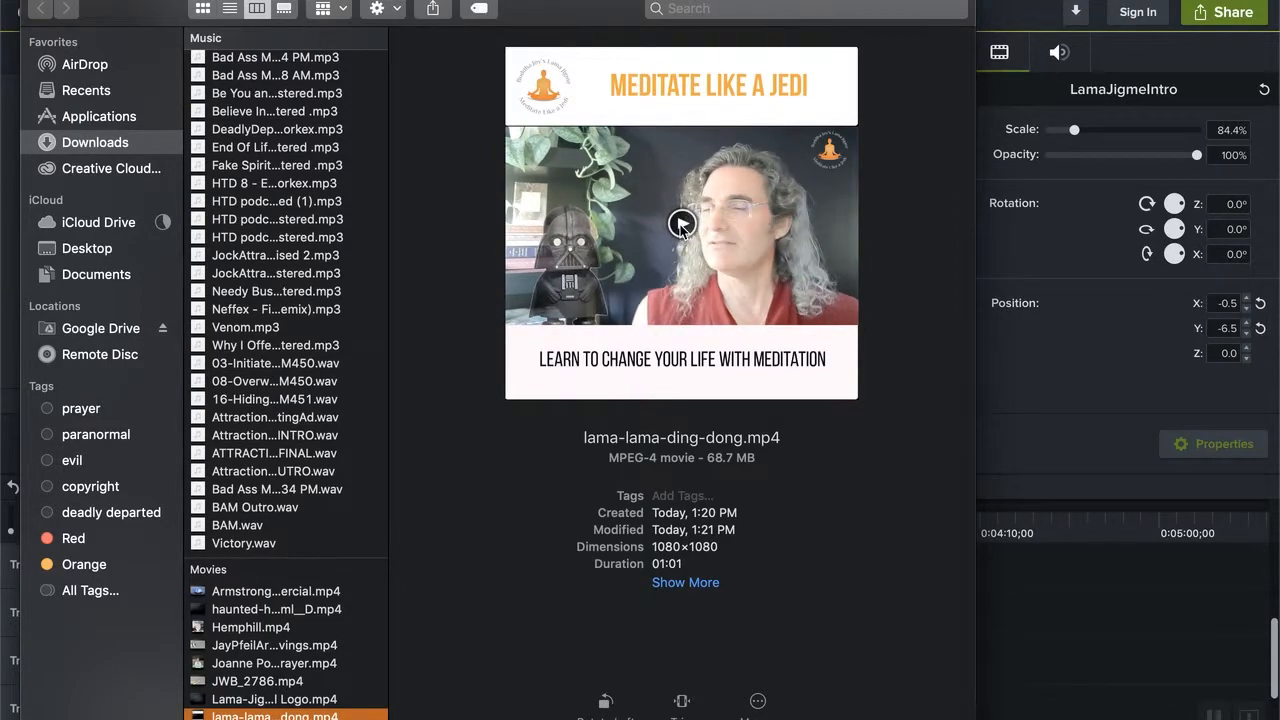
{"action": "left_click", "coordinate": [681, 224]}
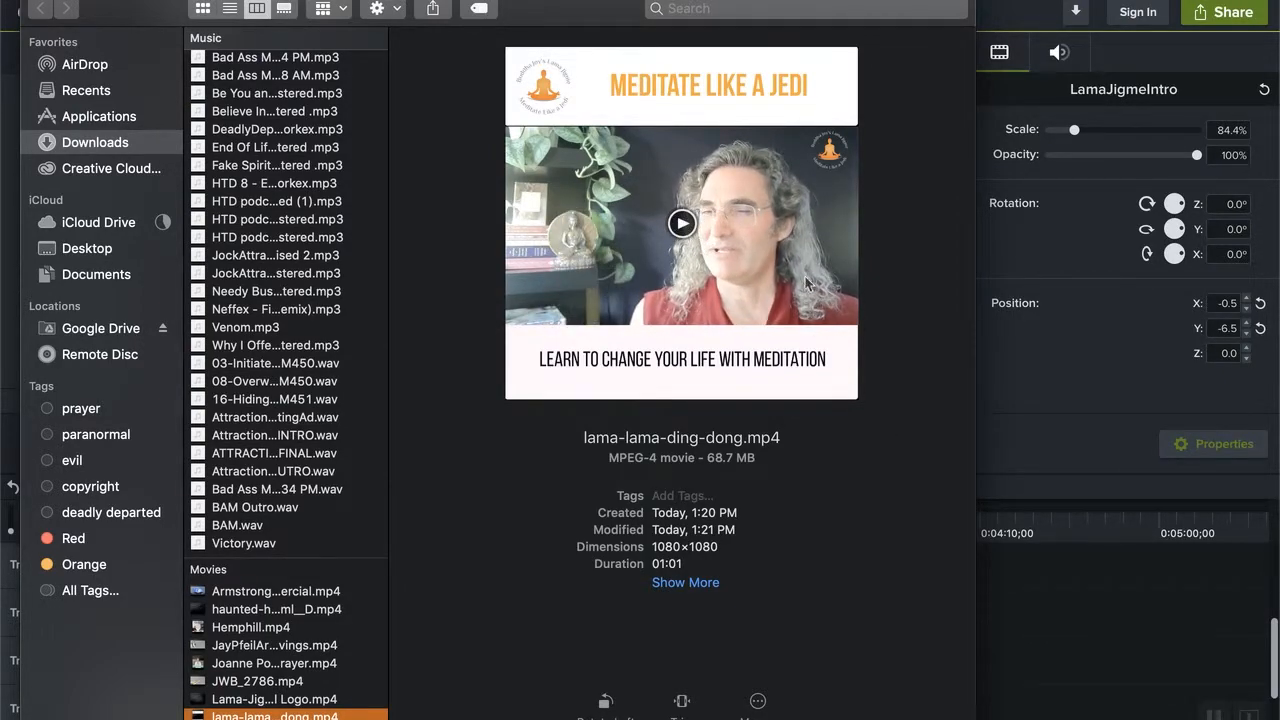
{"action": "left_click", "coordinate": [1036, 628]}
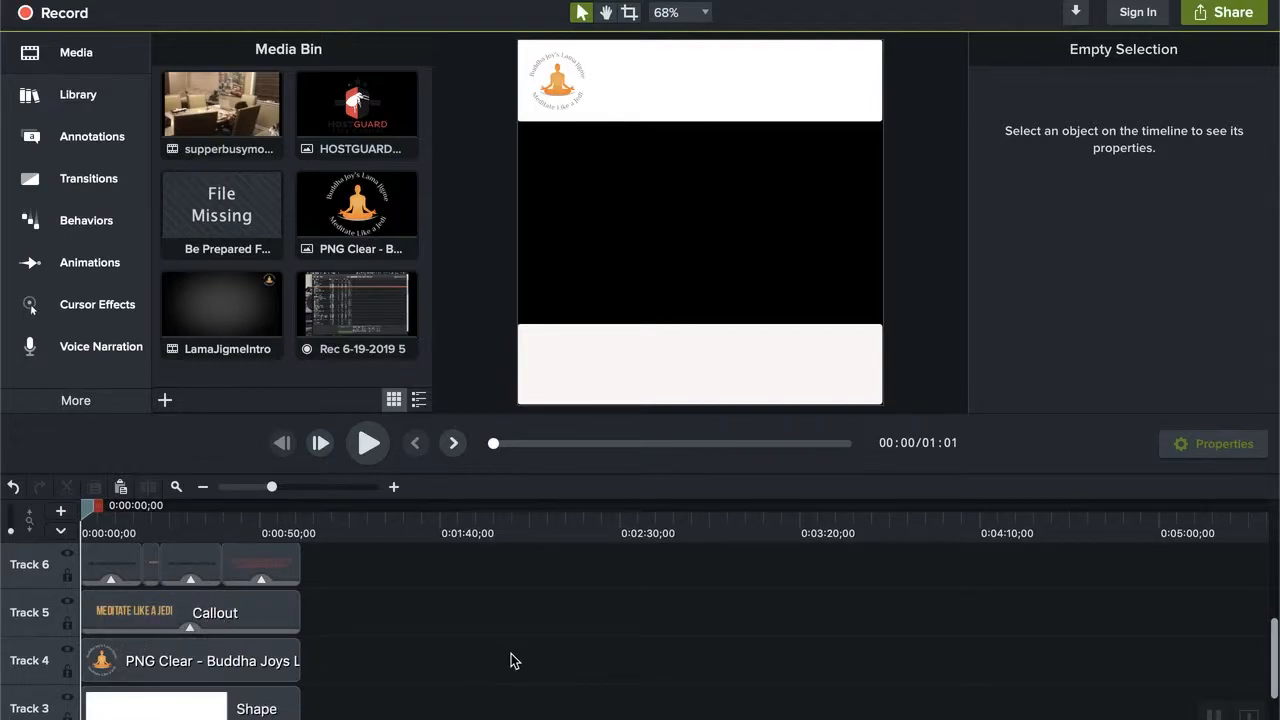
Look over the timeline tracks, check the custom 1080x1080 dimensions in the project settings, and apply the settings
{"action": "scroll", "coordinate": [407, 628], "scroll_direction": "down", "scroll_amount": 2}
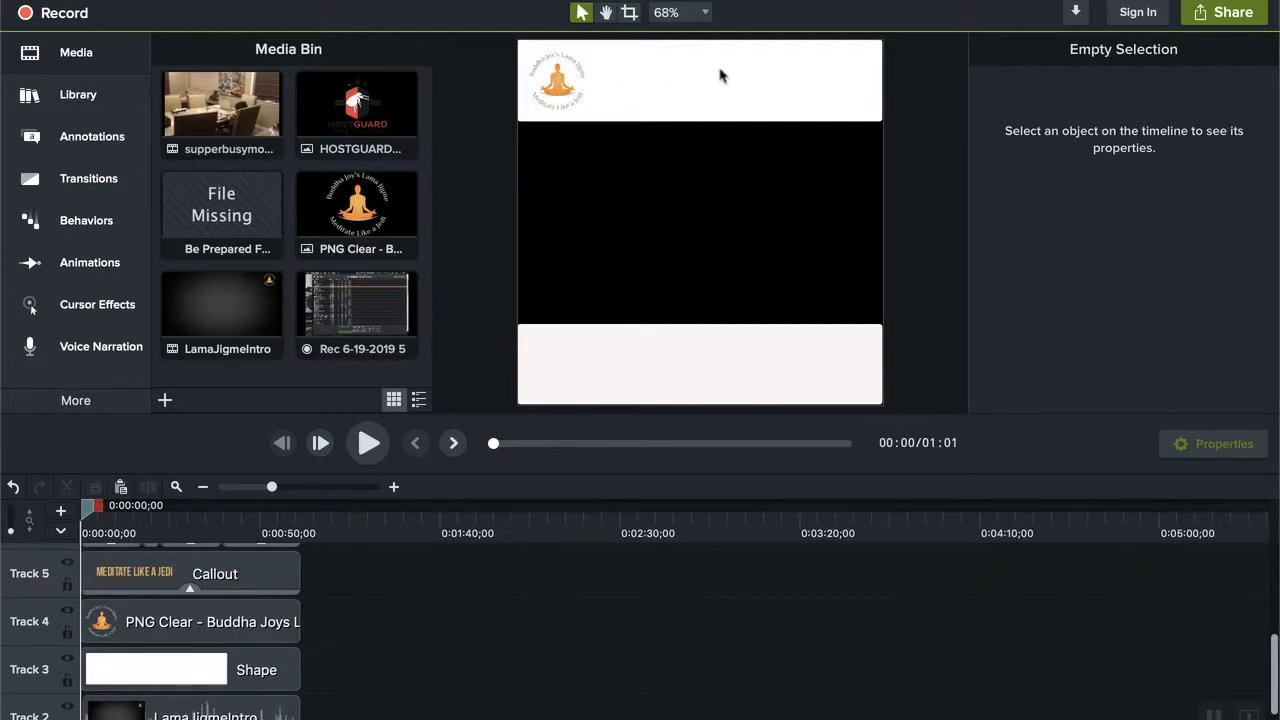
{"action": "scroll", "coordinate": [222, 645], "scroll_direction": "down", "scroll_amount": 2}
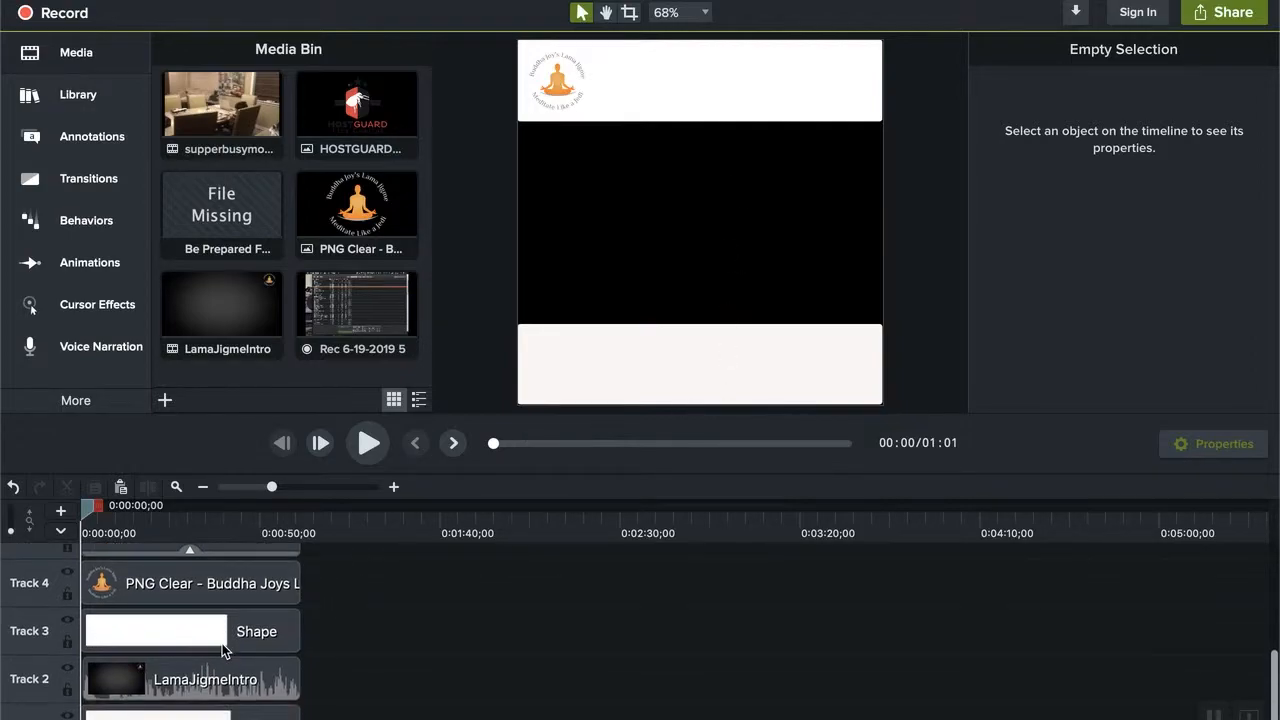
{"action": "scroll", "coordinate": [222, 645], "scroll_direction": "up", "scroll_amount": 6}
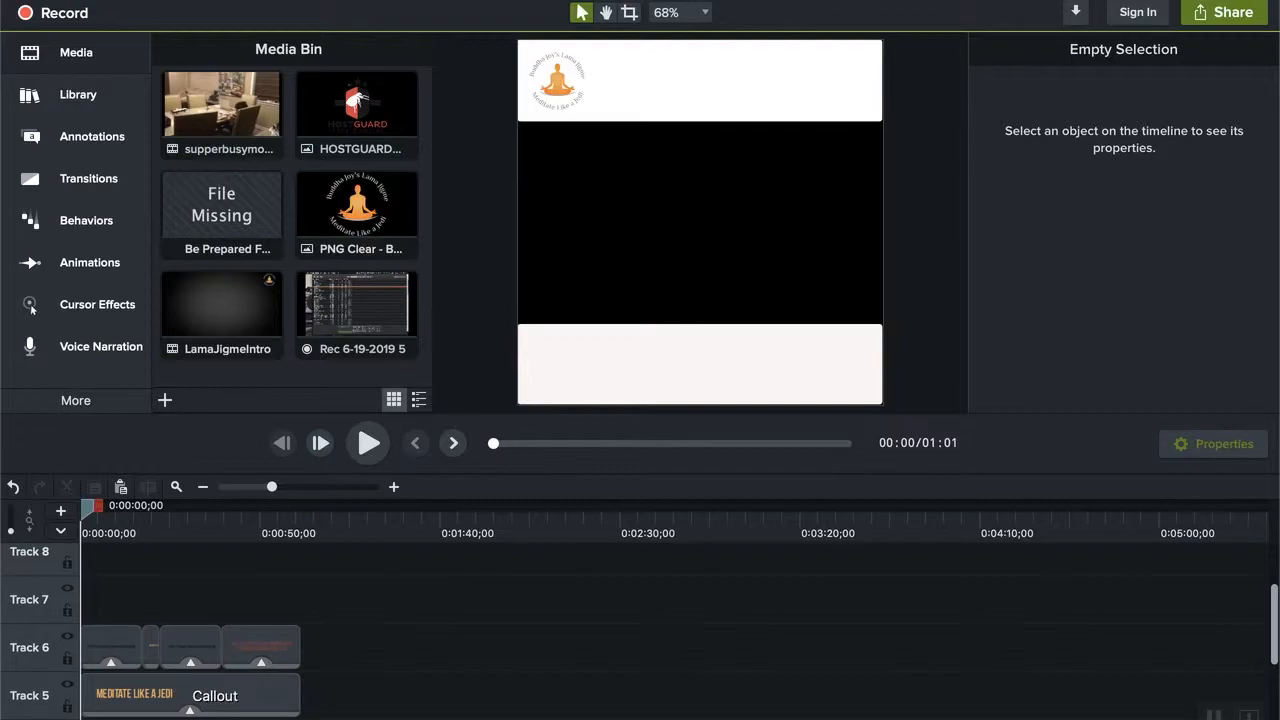
{"action": "left_click", "coordinate": [228, 2]}
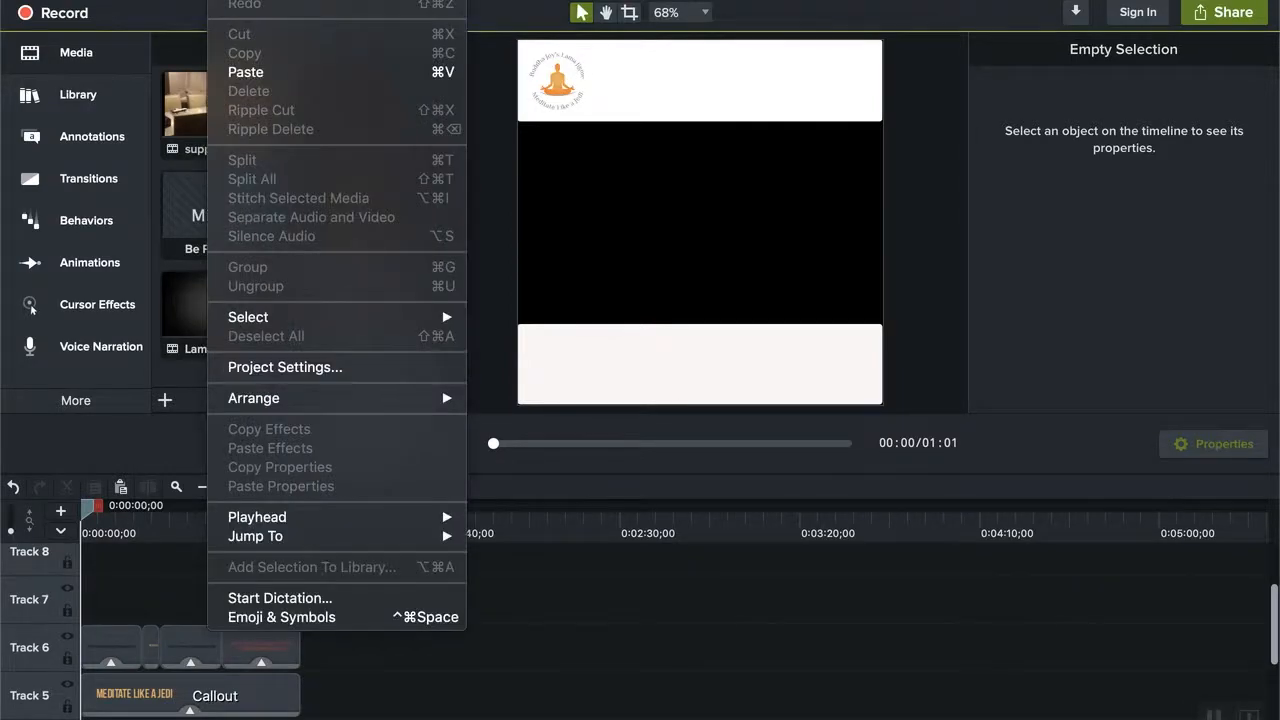
{"action": "left_click", "coordinate": [285, 375]}
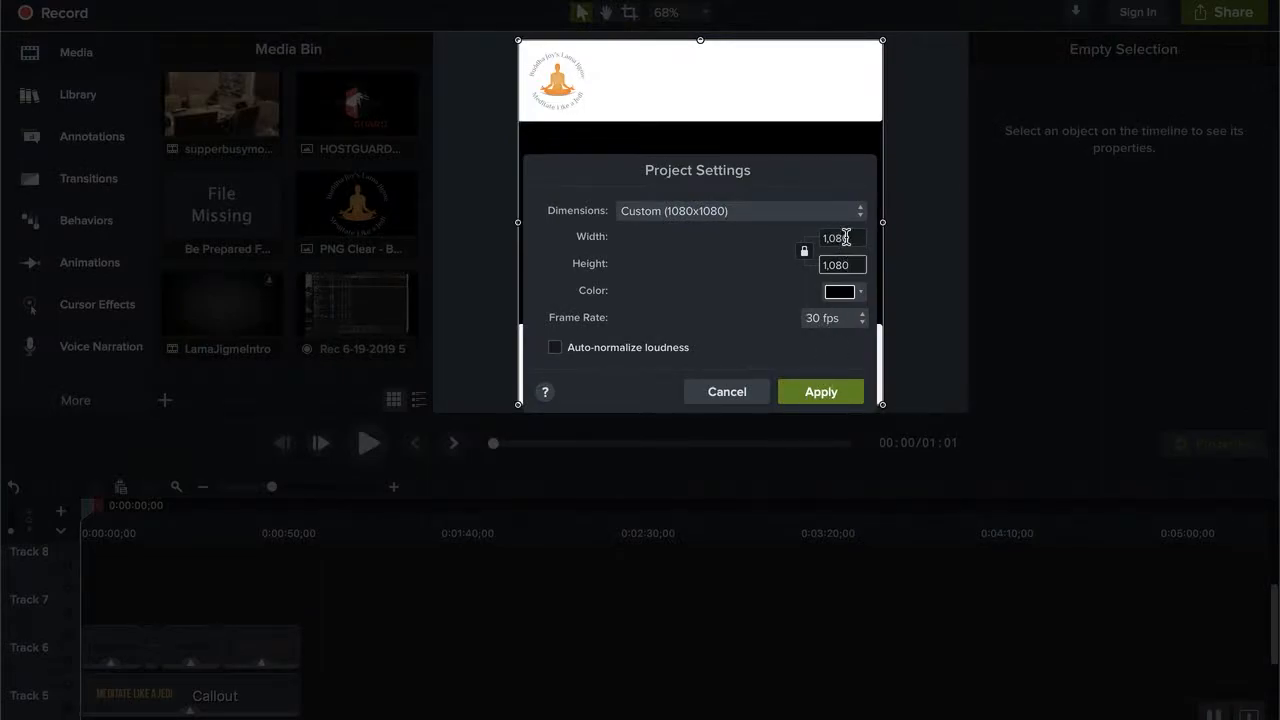
{"action": "left_click", "coordinate": [830, 395]}
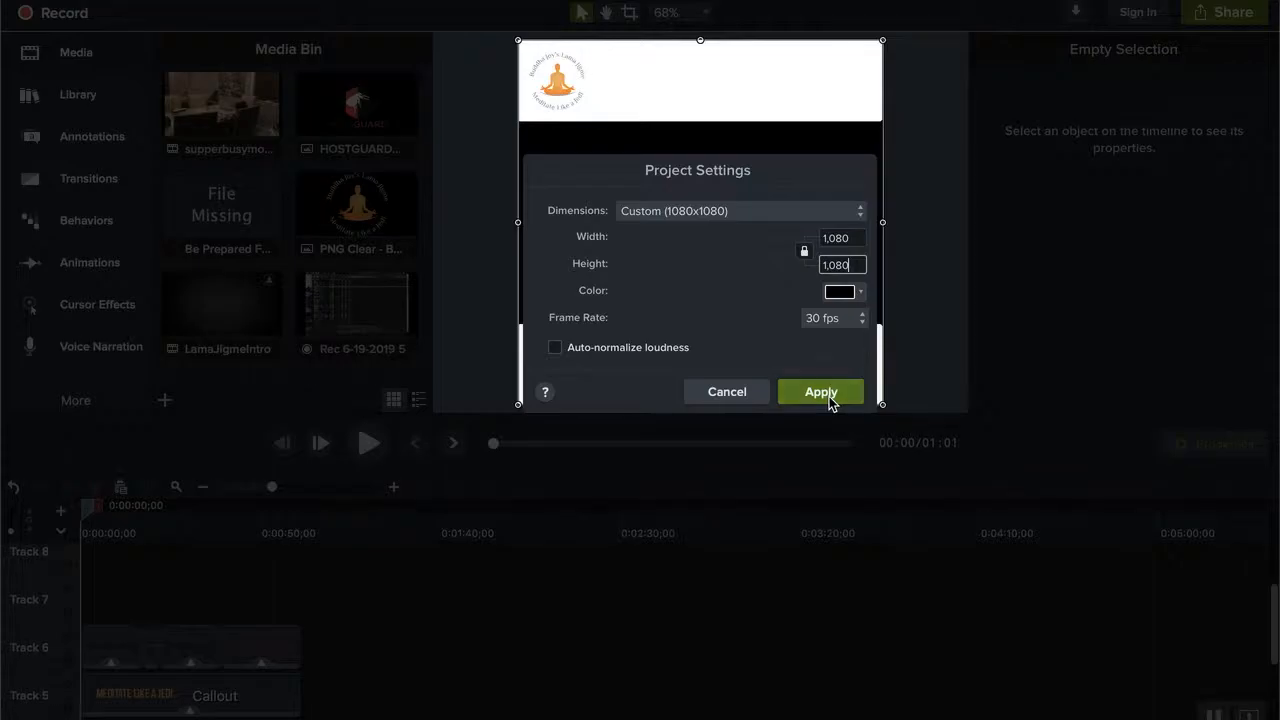